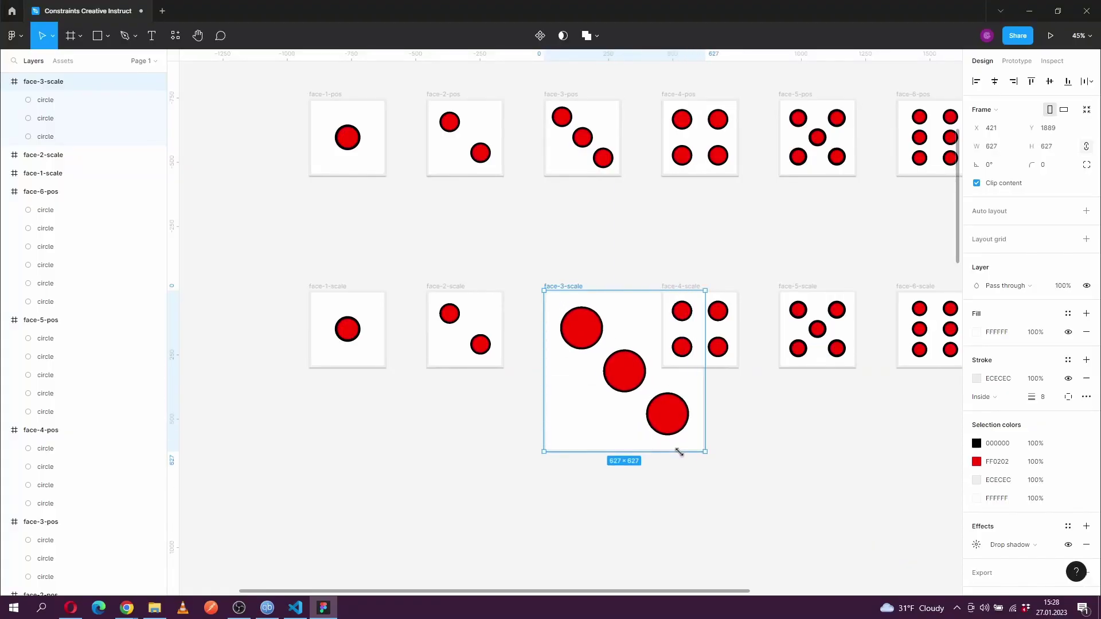
Undo the face-3-scale resize, restoring that frame to 300×300.
key("ctrl+z")
scroll(599, 336, "right", 5)
scroll(519, 298, "up", 2)
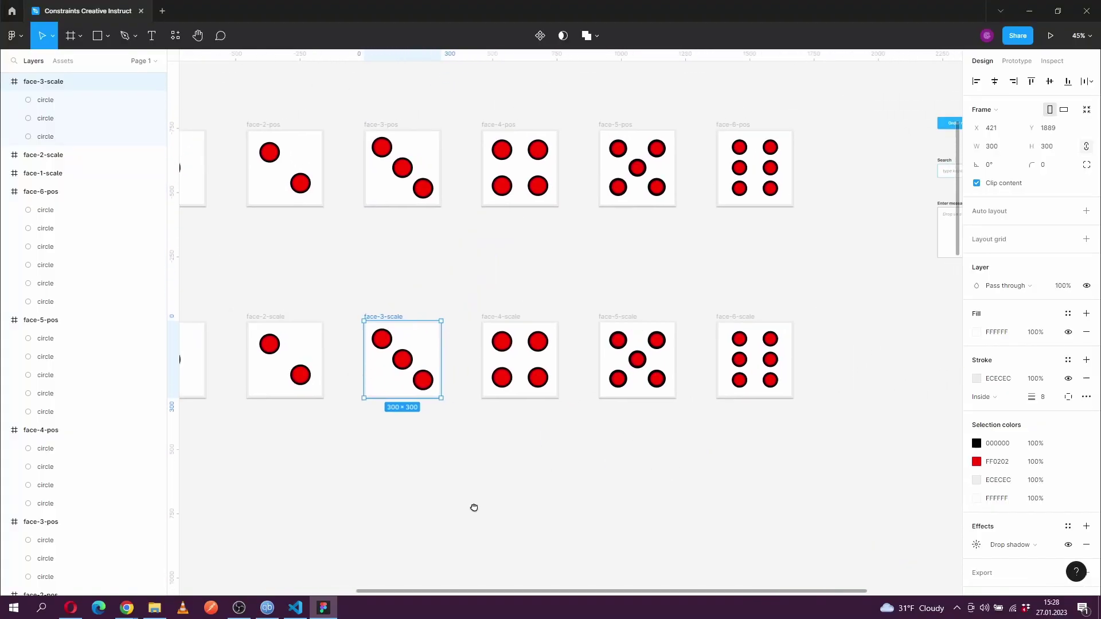
Test face-4-pos's circles by enlarging it to 432×432, then revert it to 300×300.
left_click(476, 167)
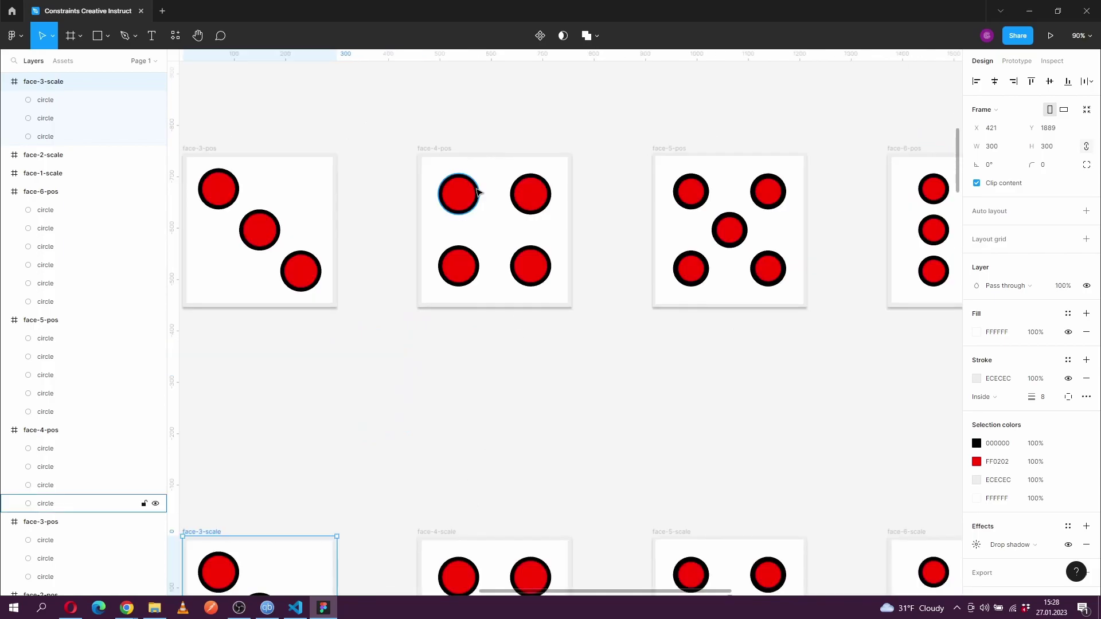
left_click(431, 147)
left_click_drag(572, 307, 634, 373)
key("ctrl+z")
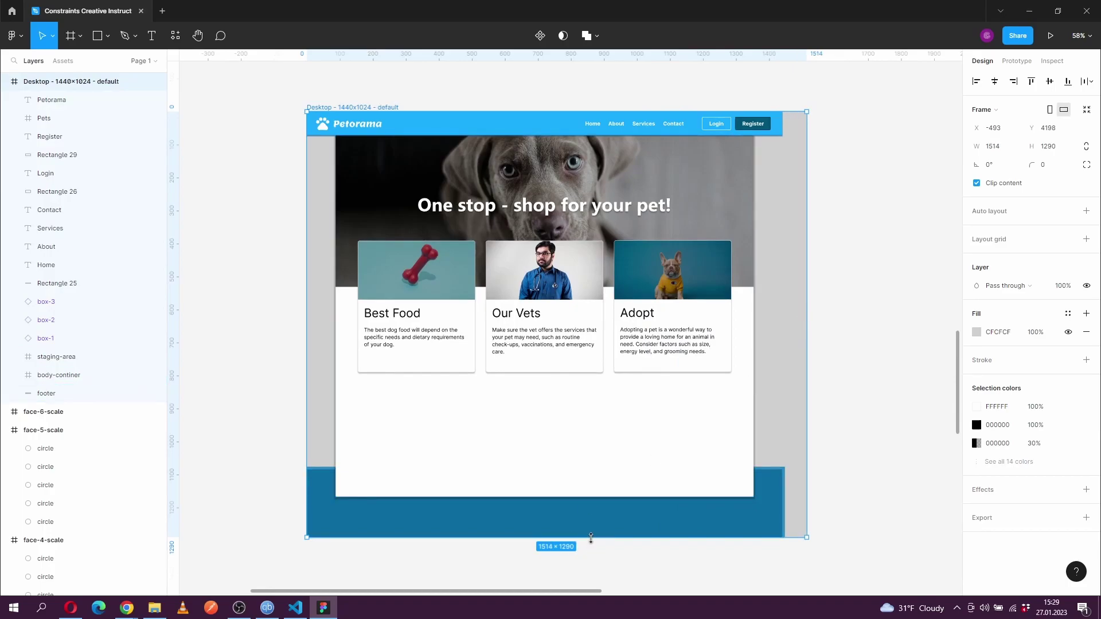
Stretch the desktop frame to 1638 tall and widen the constraints desktop frame to 1392.
mouse_move(590, 537)
left_mouse_down()
mouse_move(590, 573)
mouse_move(585, 518)
left_mouse_up()
scroll(308, 277, "up", 3)
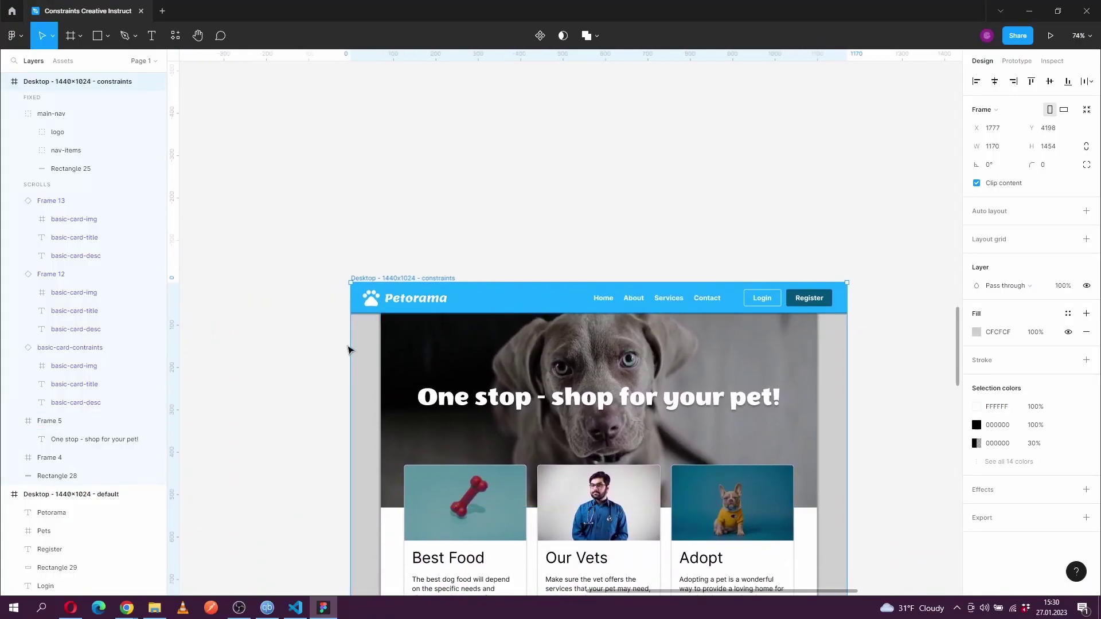
left_click_drag(366, 346, 256, 350)
scroll(360, 379, "down", 7)
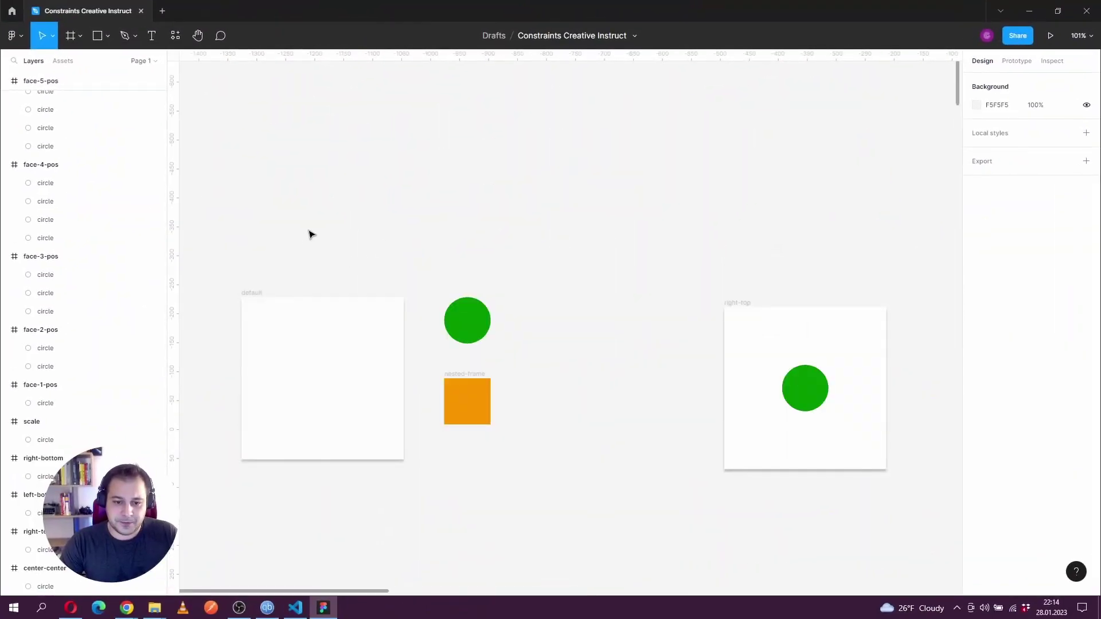
left_click_drag(310, 233, 397, 132)
left_click(350, 195)
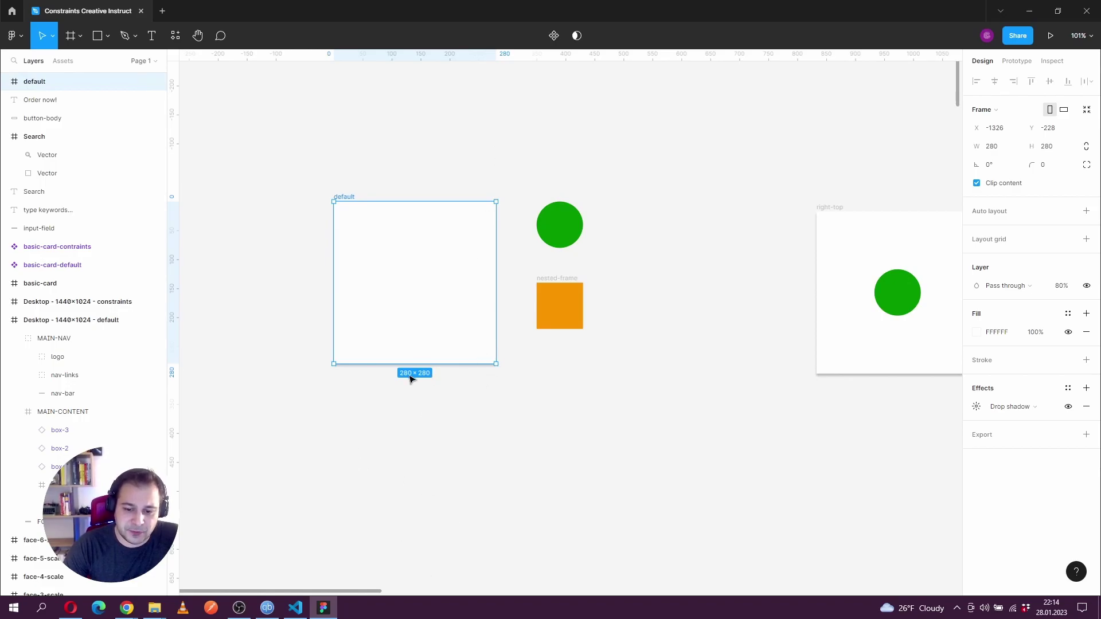
left_click(564, 227)
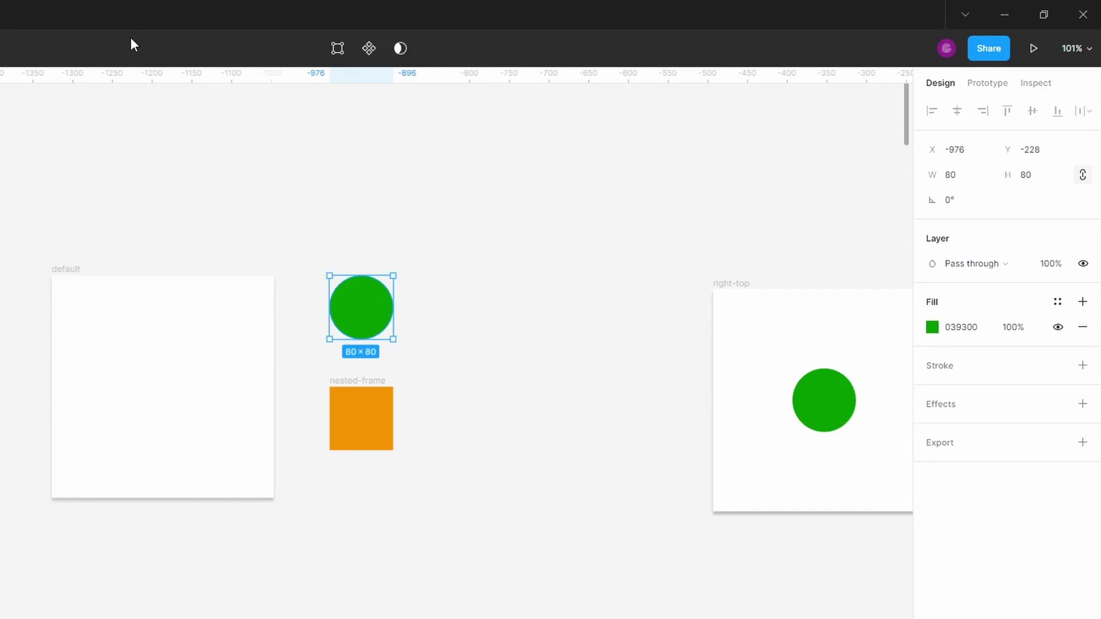
left_click(362, 392)
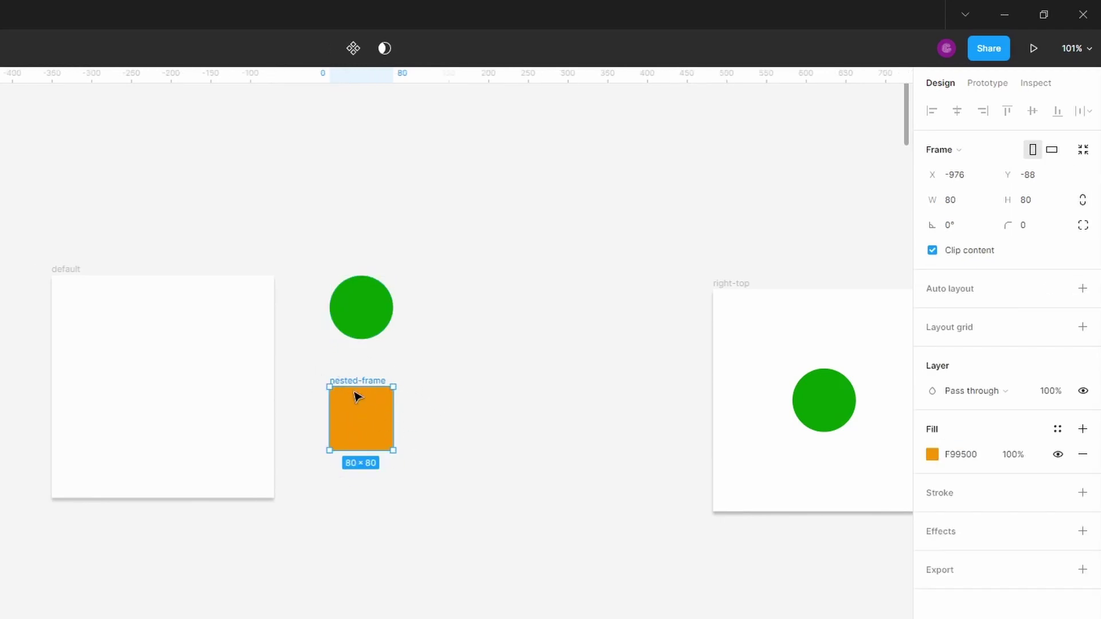
left_click(369, 297)
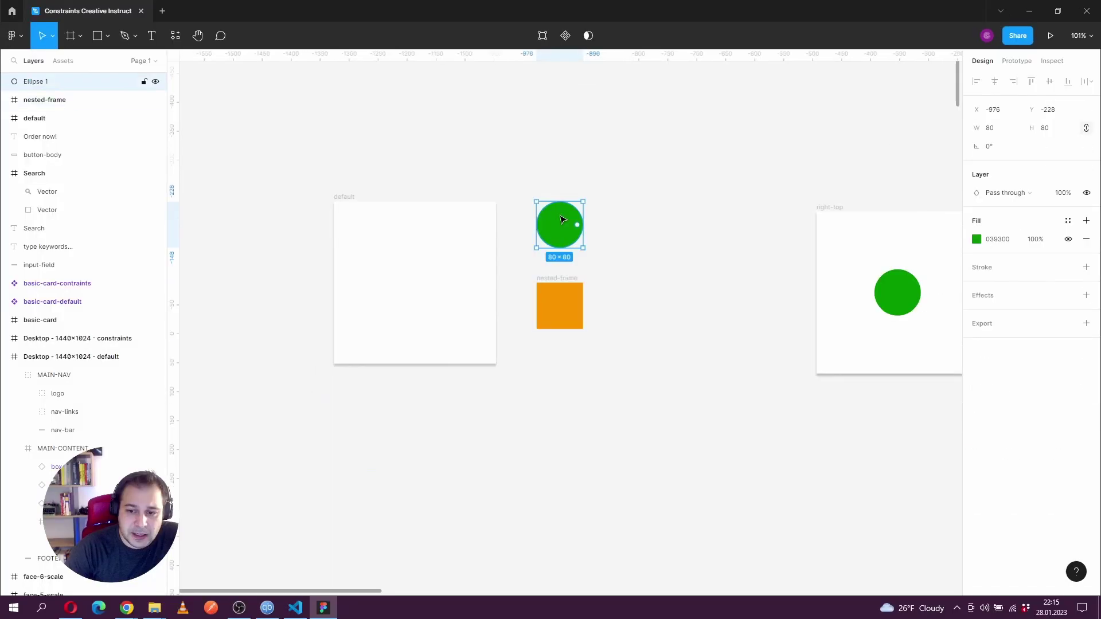
left_click(241, 333)
left_click(379, 424)
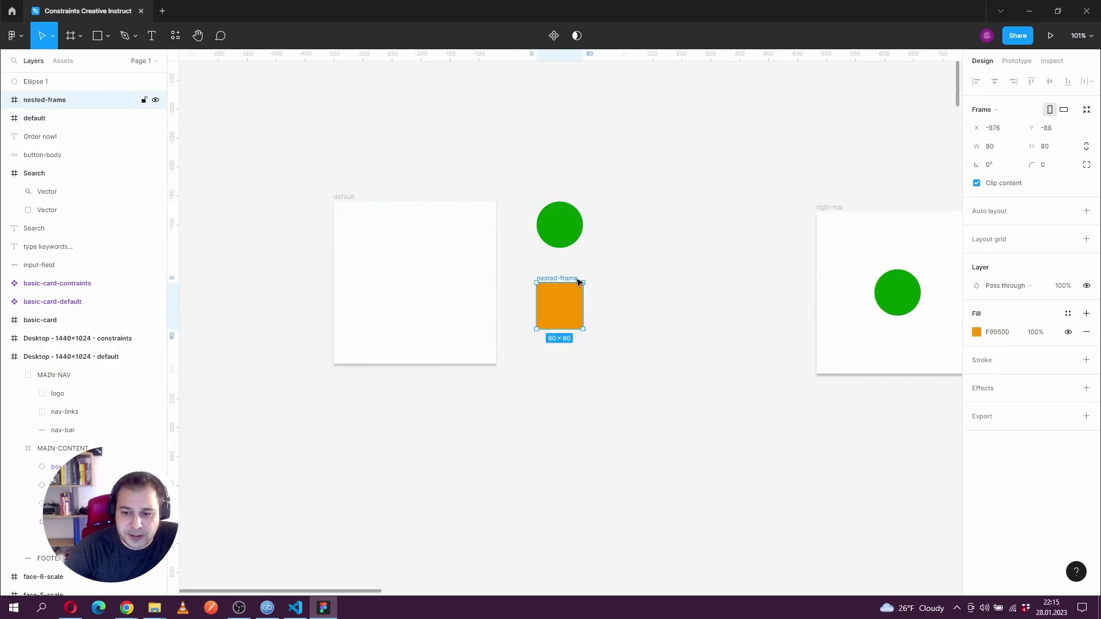
left_click(577, 223)
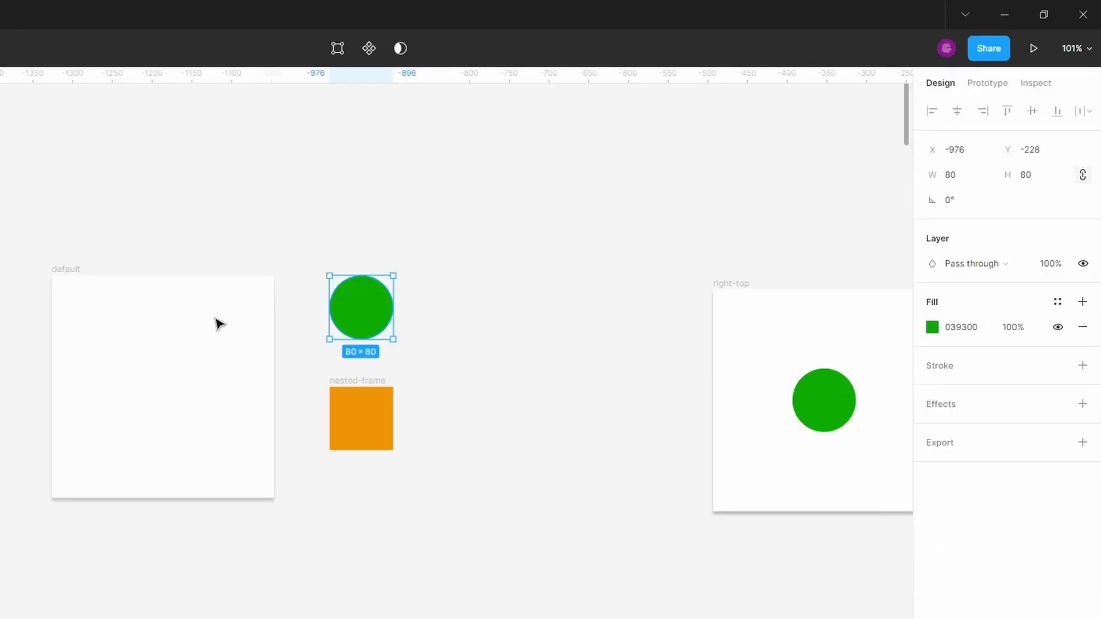
left_click(456, 235)
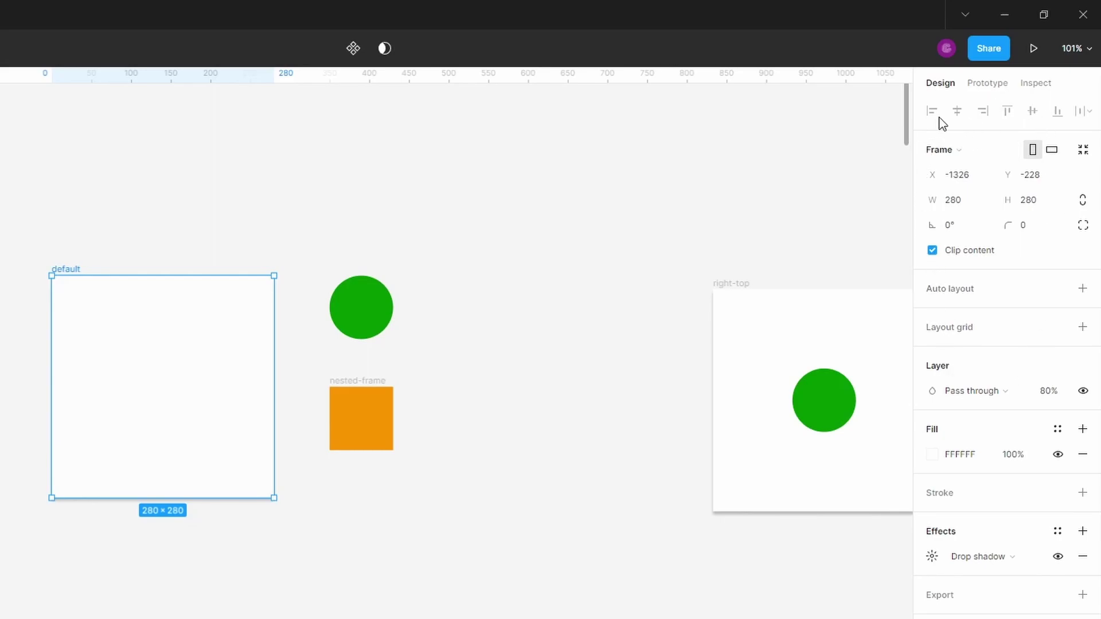
Move the green circle into the default frame, keeping its Left and Top constraints.
left_click(379, 309)
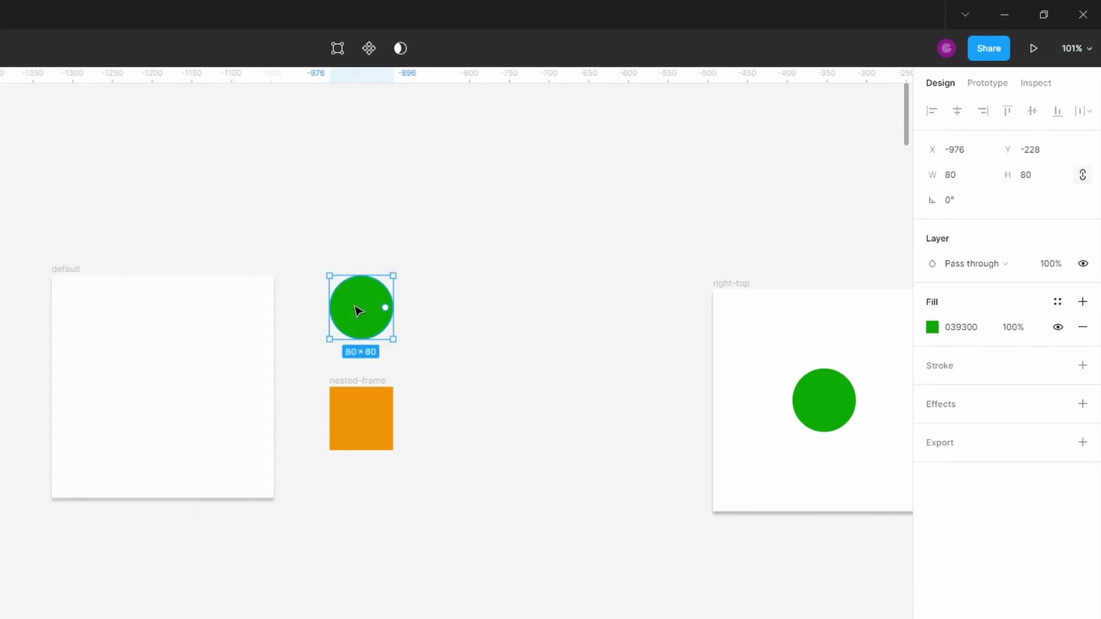
left_click_drag(369, 299, 148, 377)
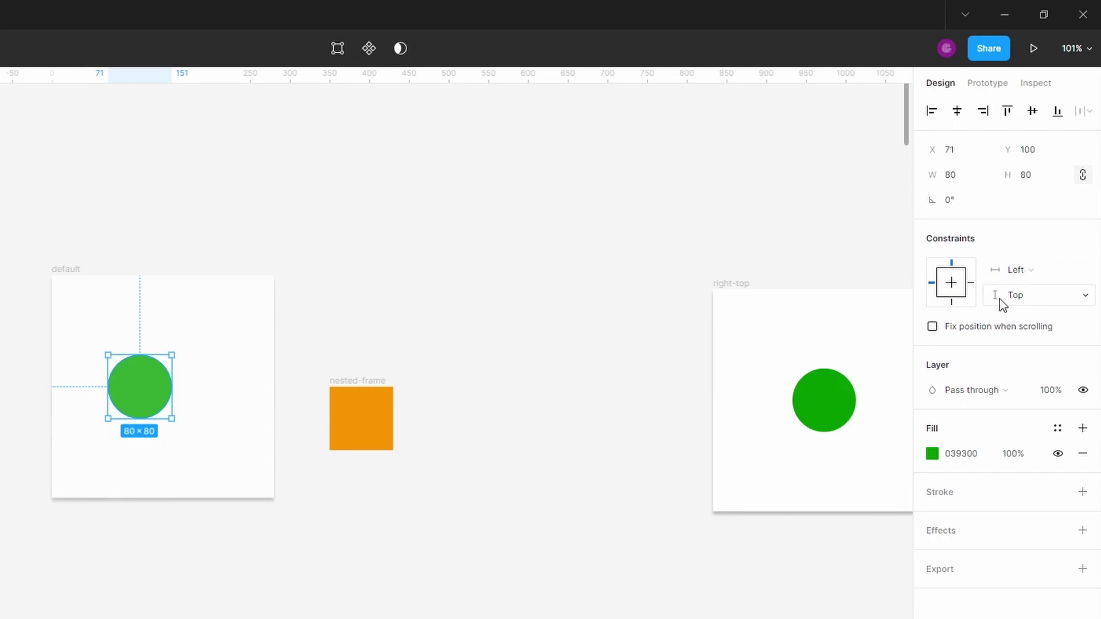
left_click(1071, 273)
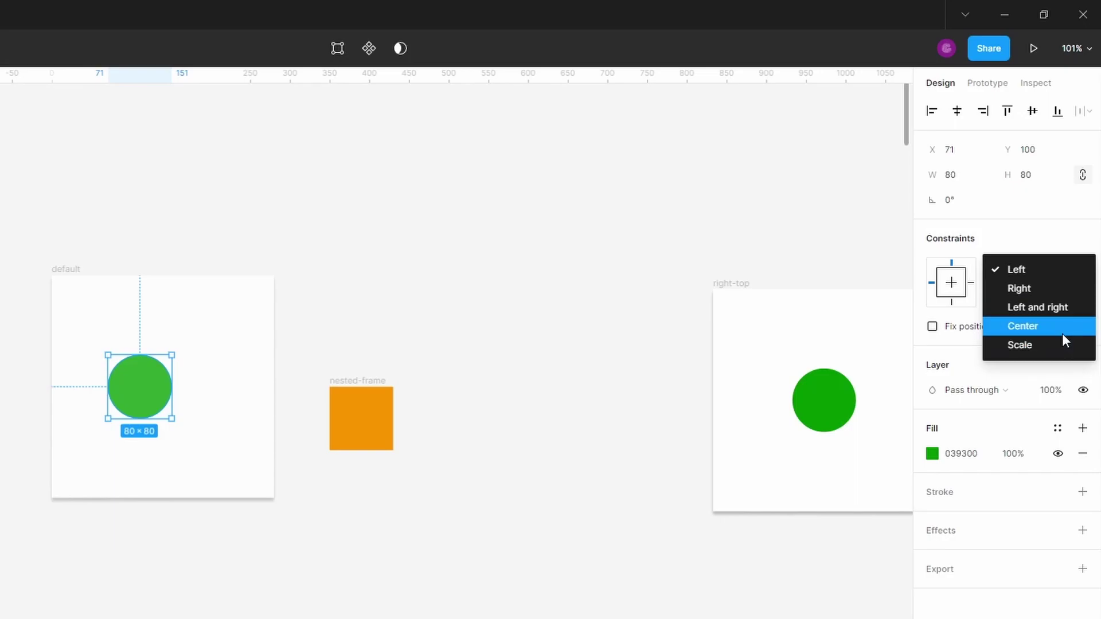
key("Escape")
left_click(1047, 298)
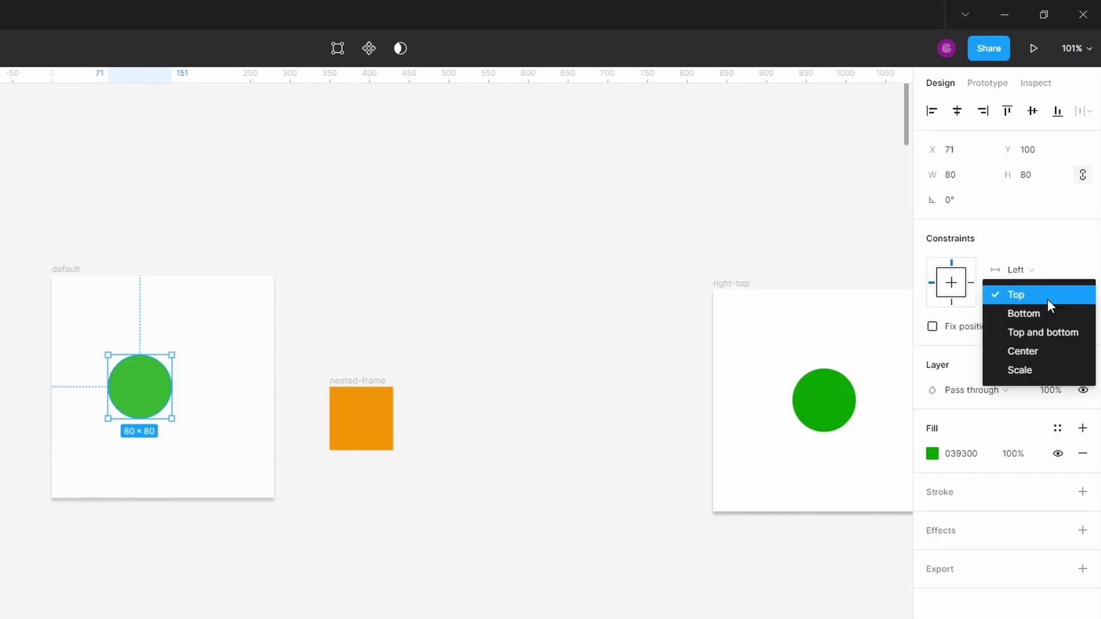
key("Escape")
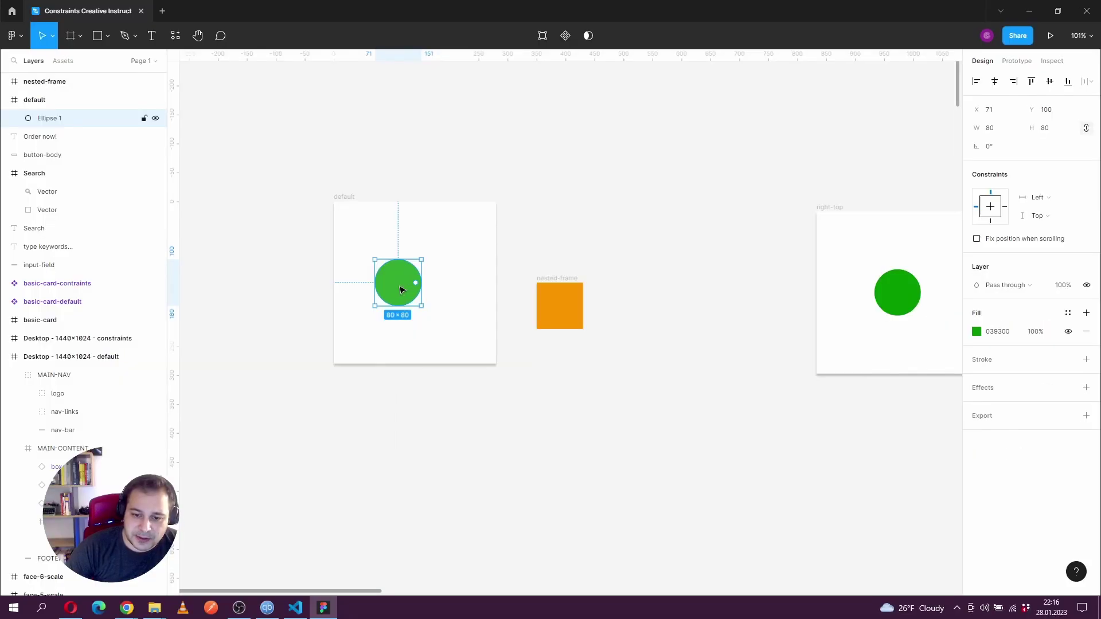
Position the green circle at X 60, Y 60 inside the default frame.
left_click_drag(146, 395, 142, 371)
left_click_drag(399, 271, 352, 266)
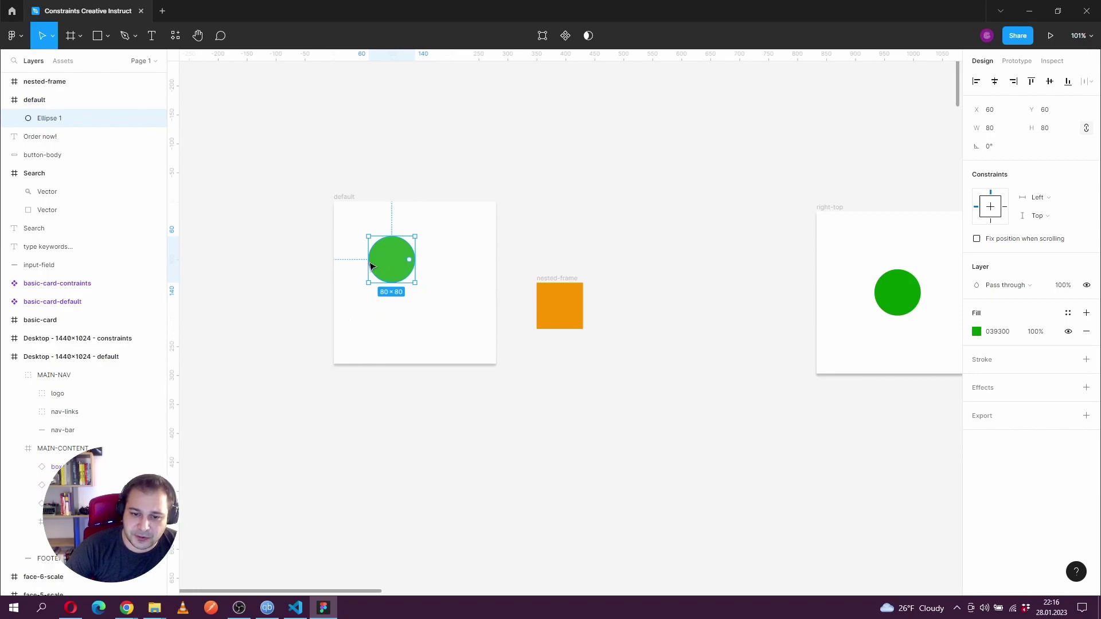
scroll(391, 256, "up", 5)
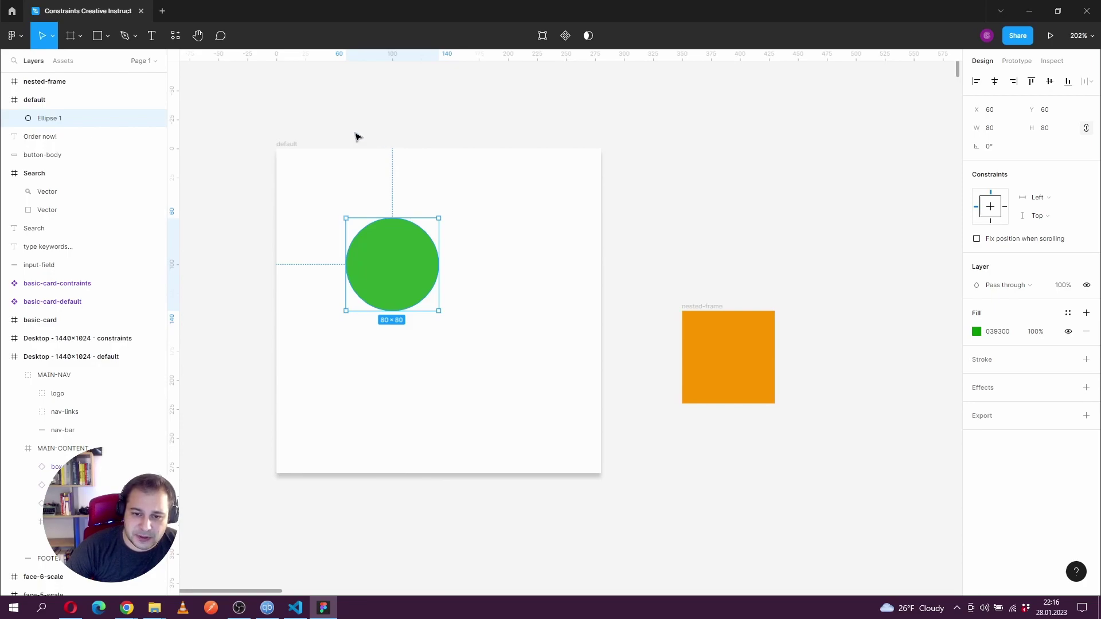
scroll(352, 133, "down", 4)
scroll(367, 131, "down", 3)
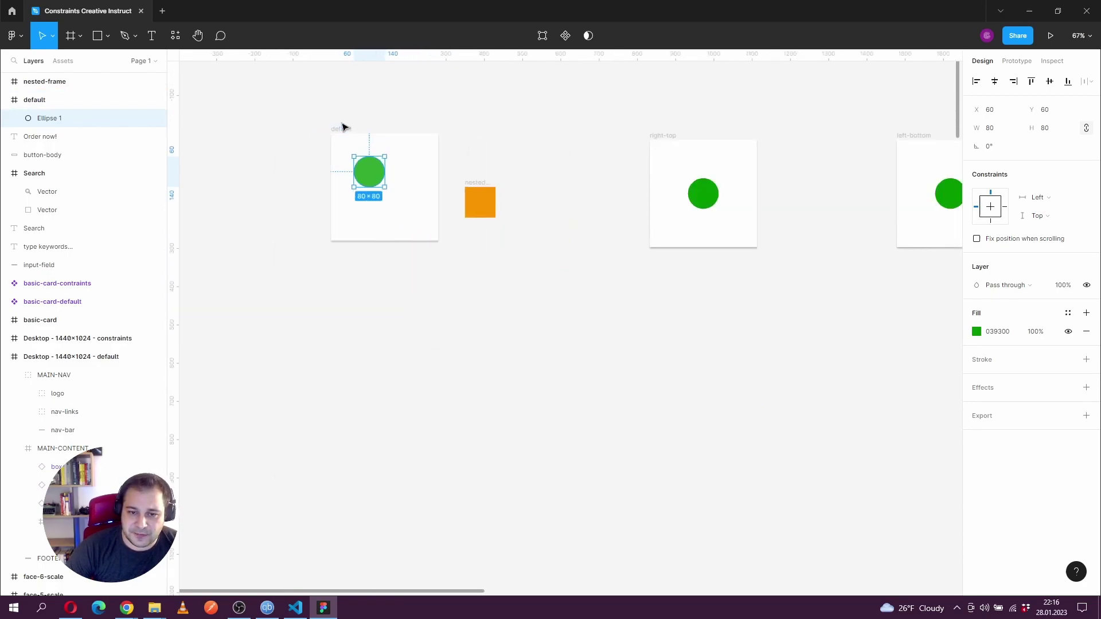
Enlarge the default frame to 587×621 and check the circle stays pinned.
left_click(346, 132)
left_click_drag(438, 239, 555, 371)
left_click(369, 158)
scroll(367, 150, "up", 3)
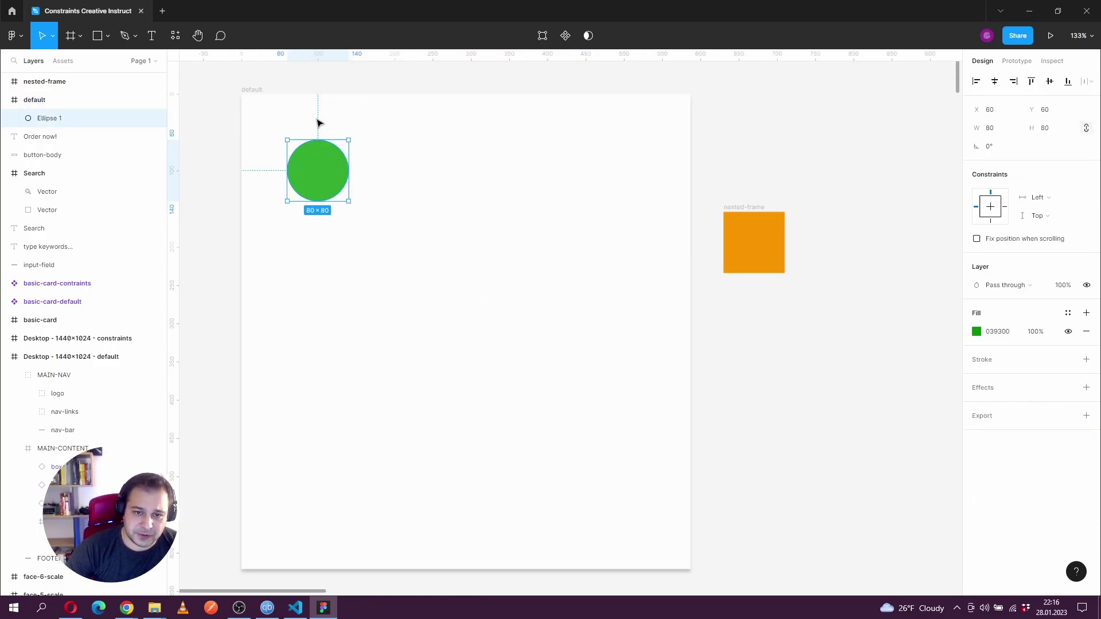
scroll(466, 191, "down", 5)
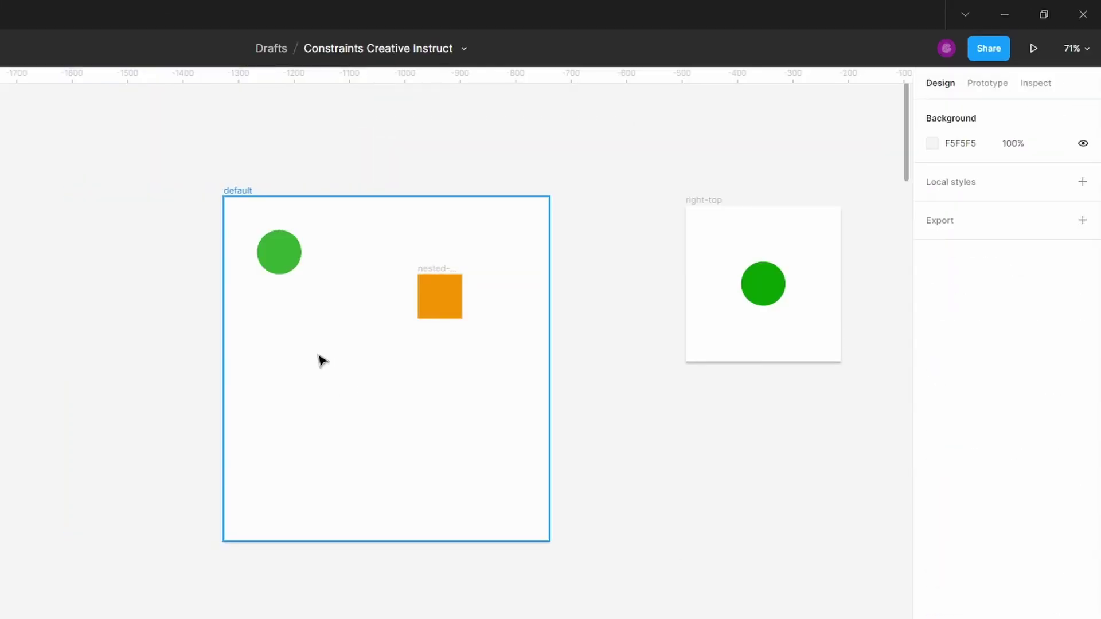
Revert the default frame to 280×280 and place the orange square in its bottom-right corner.
key("ctrl+z")
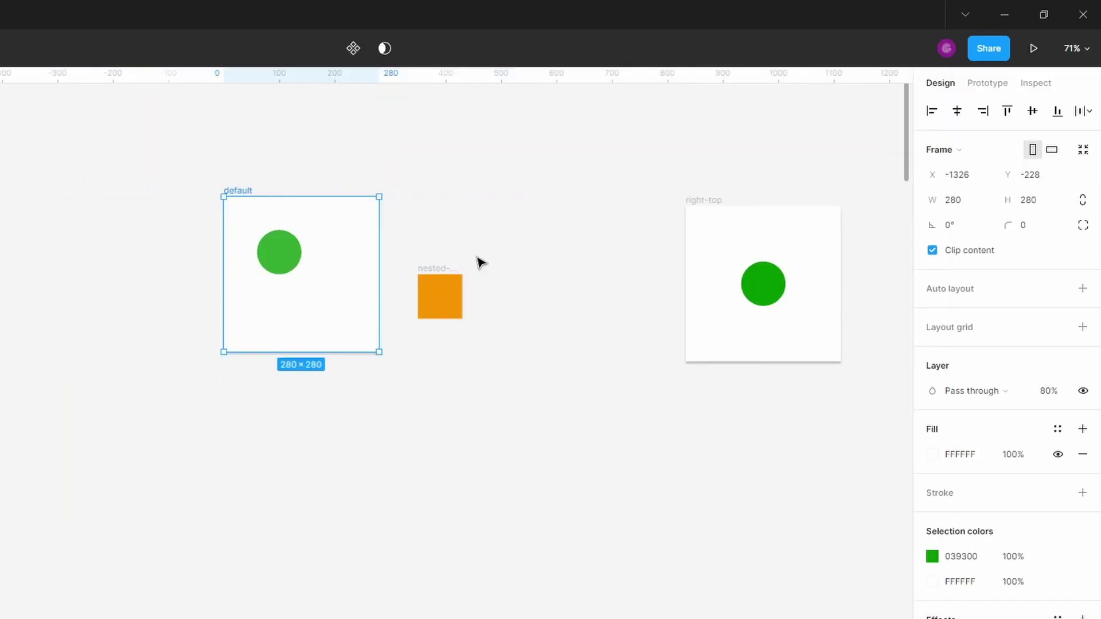
scroll(370, 256, "up", 5)
scroll(401, 303, "up", 2)
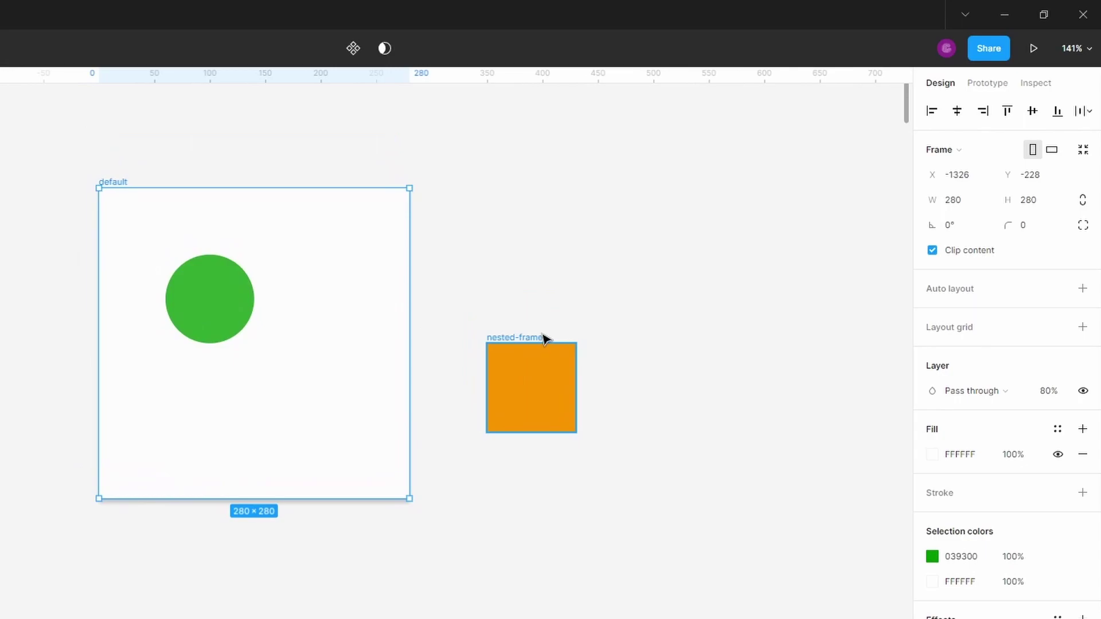
left_click_drag(539, 339, 352, 382)
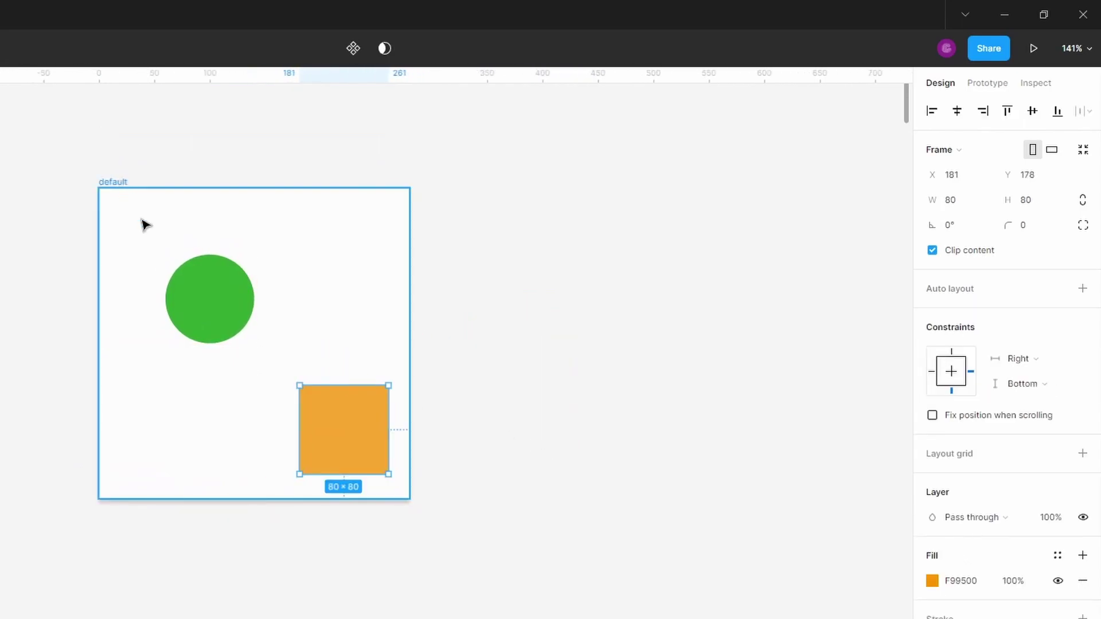
left_click(216, 317)
left_click_drag(216, 317, 176, 285)
left_click(342, 416)
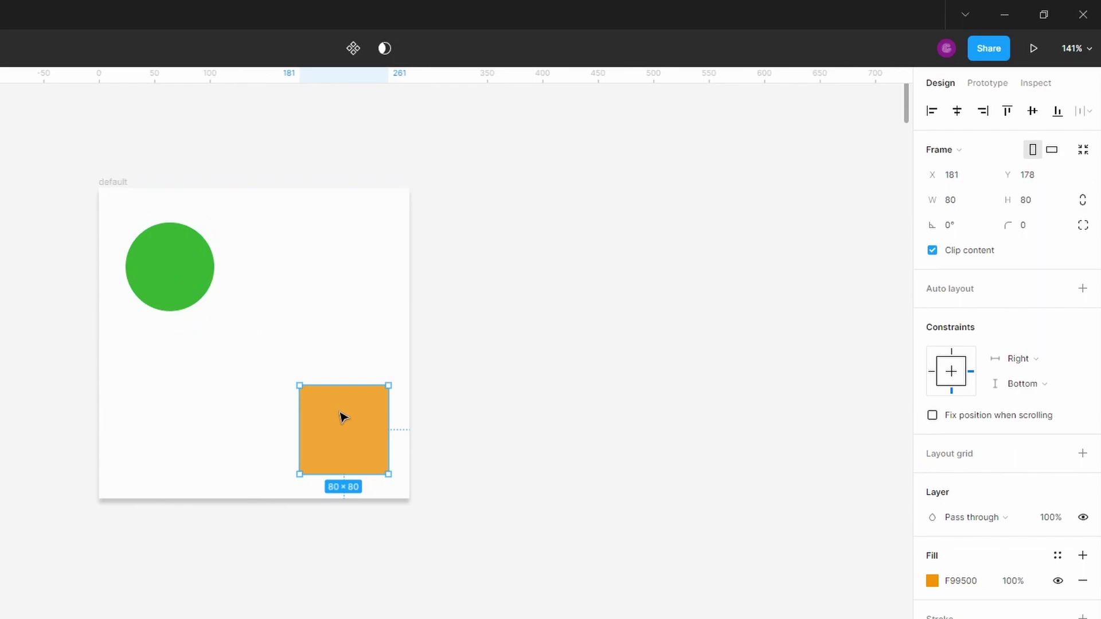
left_click(111, 181)
Pin the orange nested-frame square Right and Bottom, then resize the frame to test it.
left_click(368, 410)
left_click(1044, 360)
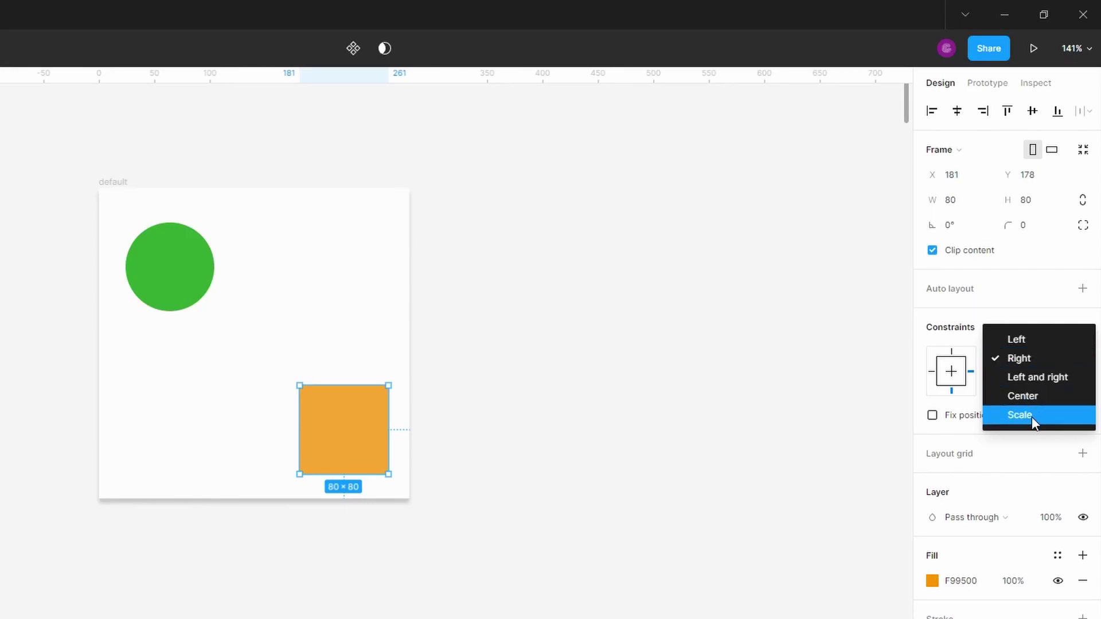
left_click(1034, 358)
left_click(1039, 384)
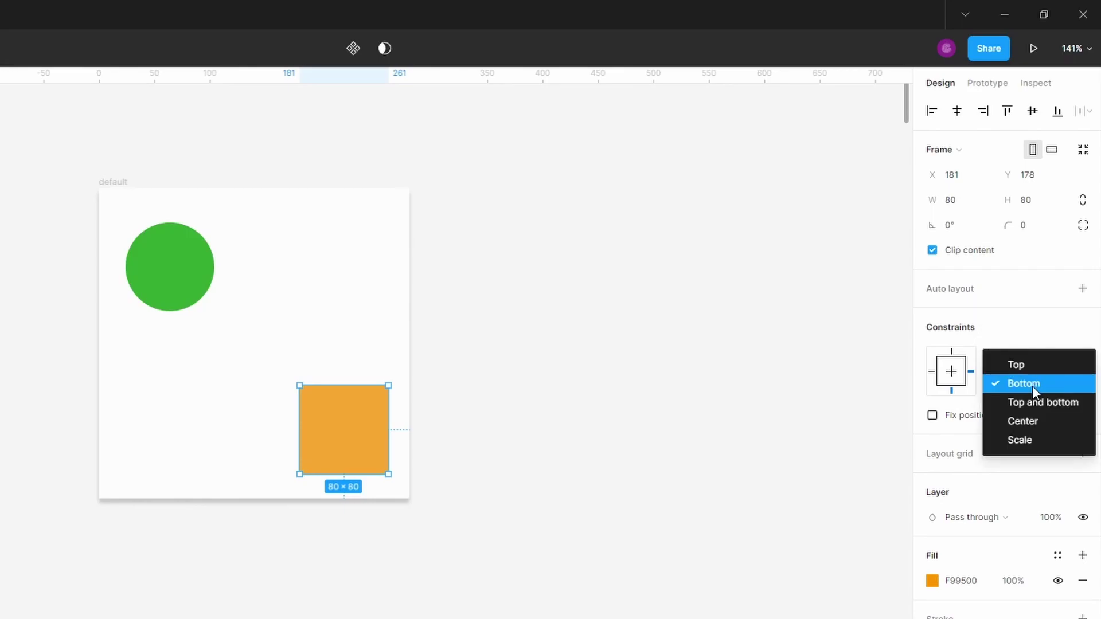
left_click(1032, 384)
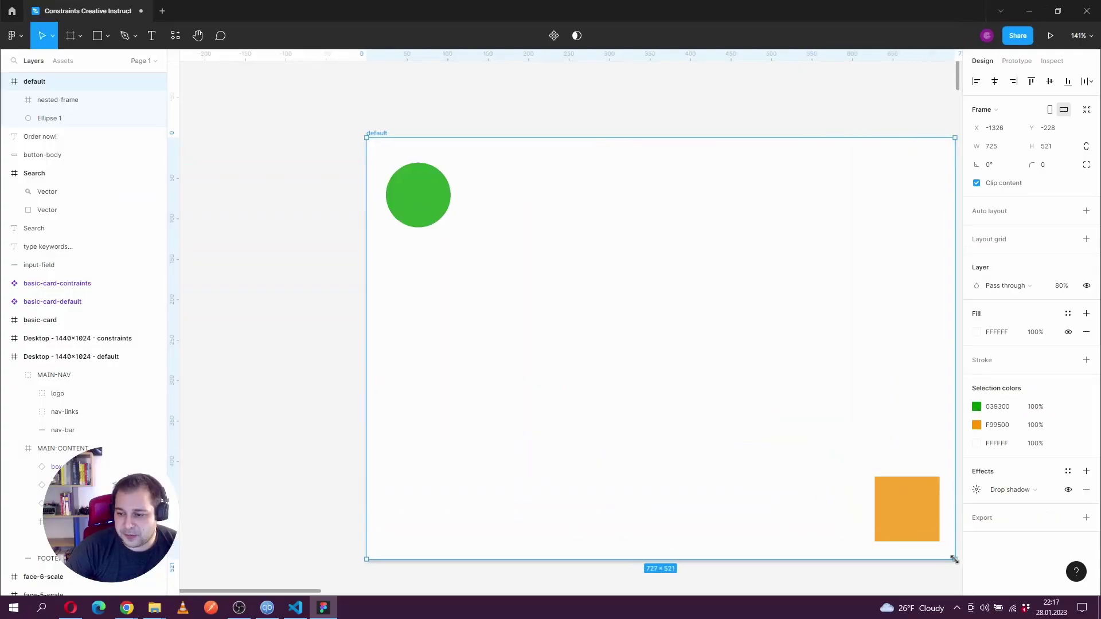
left_click_drag(953, 559, 879, 522)
left_click(856, 480)
scroll(857, 480, "up", 5)
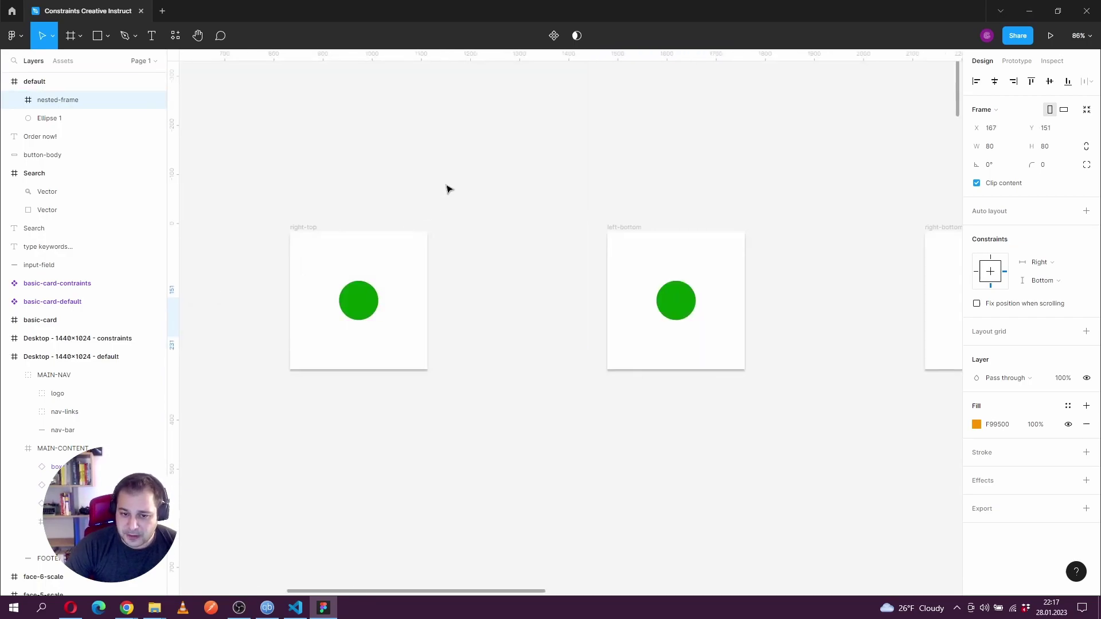
Set the right-top, left-bottom and right-bottom frames to 460 wide.
scroll(504, 177, "down", 2)
scroll(430, 189, "down", 3)
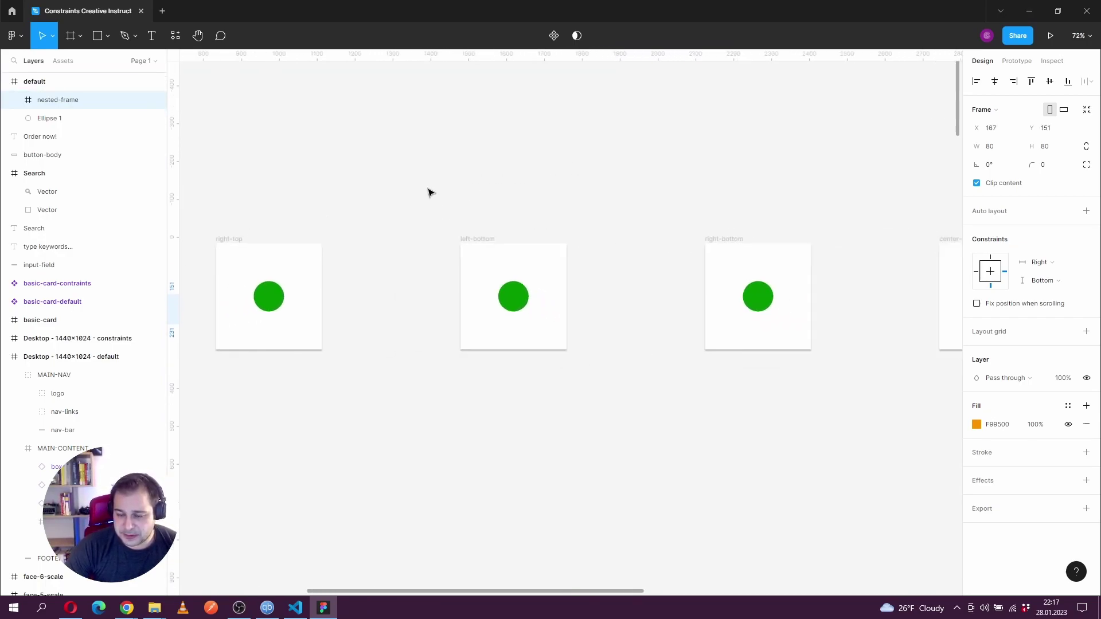
scroll(482, 204, "right", 2)
scroll(482, 204, "down", 1)
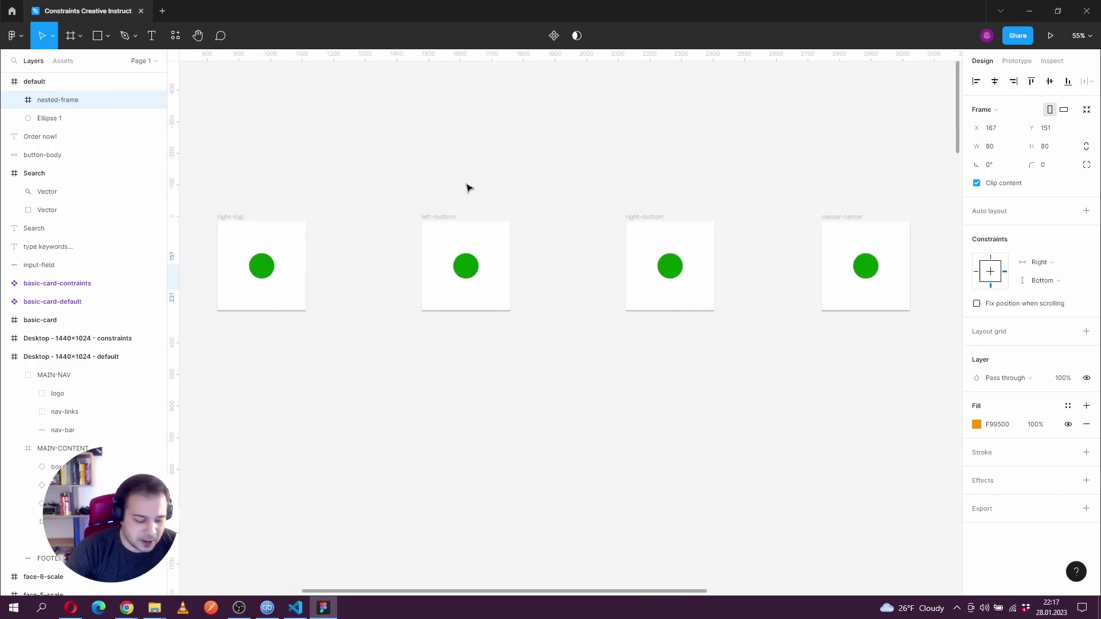
left_click_drag(199, 184, 765, 395)
left_click(1008, 152)
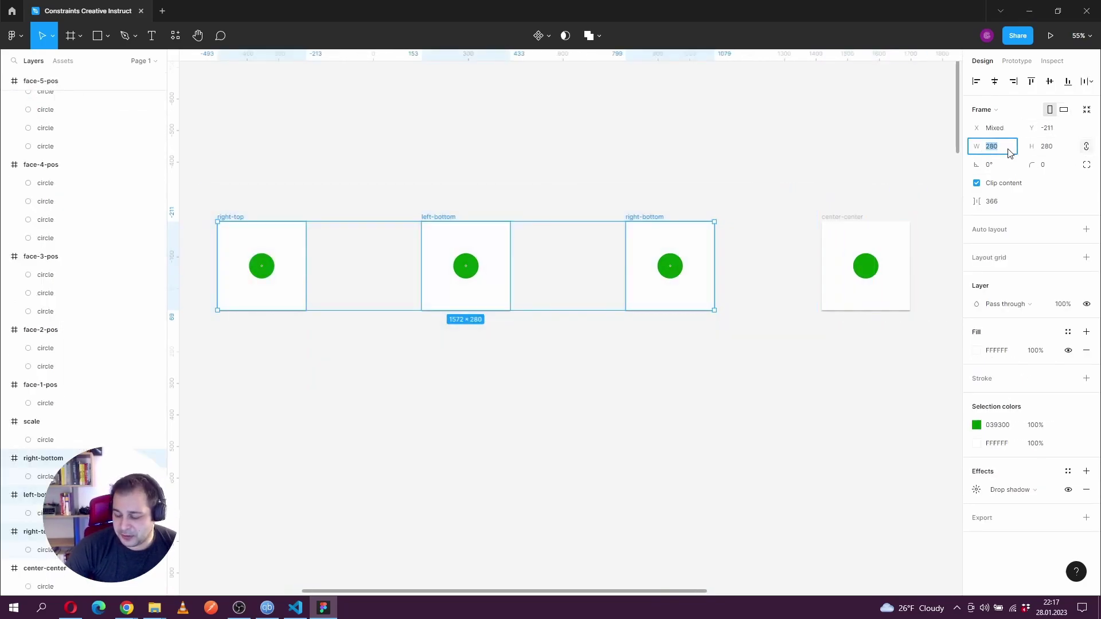
type("460")
key("Return")
Check the constraints of the circles in the right-top, left-bottom and right-bottom frames.
left_click(456, 199)
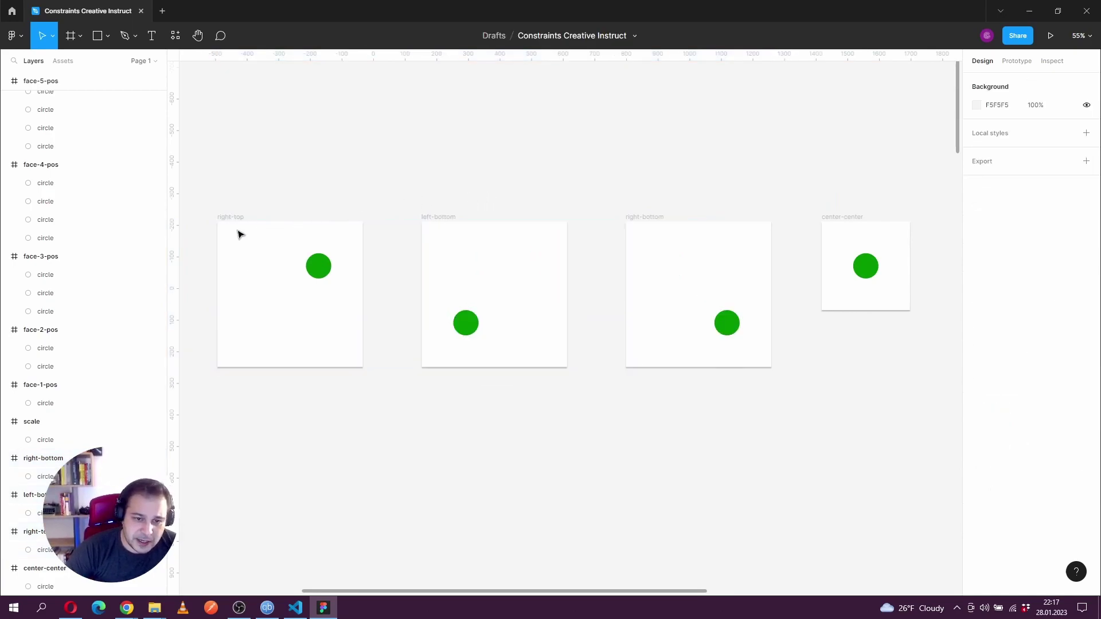
left_click(253, 216)
scroll(344, 179, "left", 2)
left_click(367, 256)
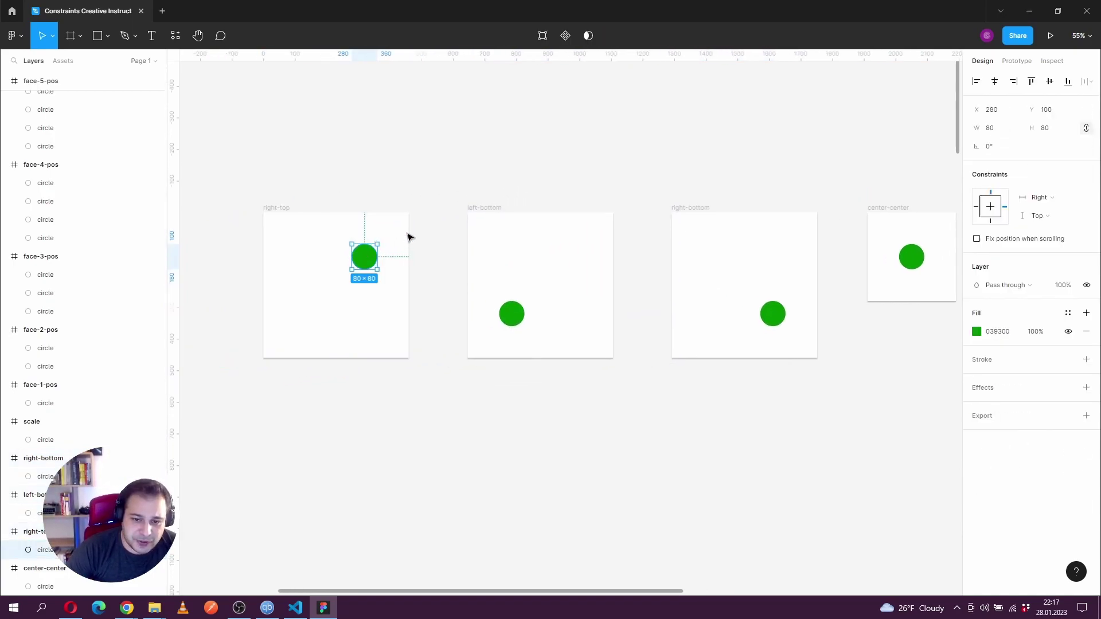
scroll(540, 285, "up", 5)
left_click(496, 356)
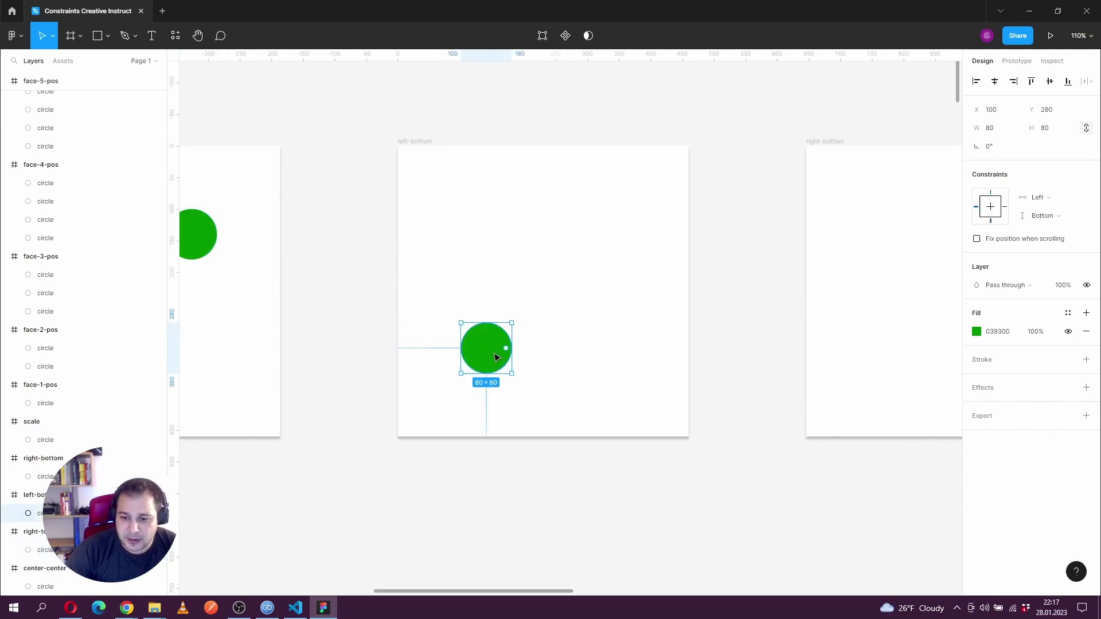
scroll(393, 363, "right", 6)
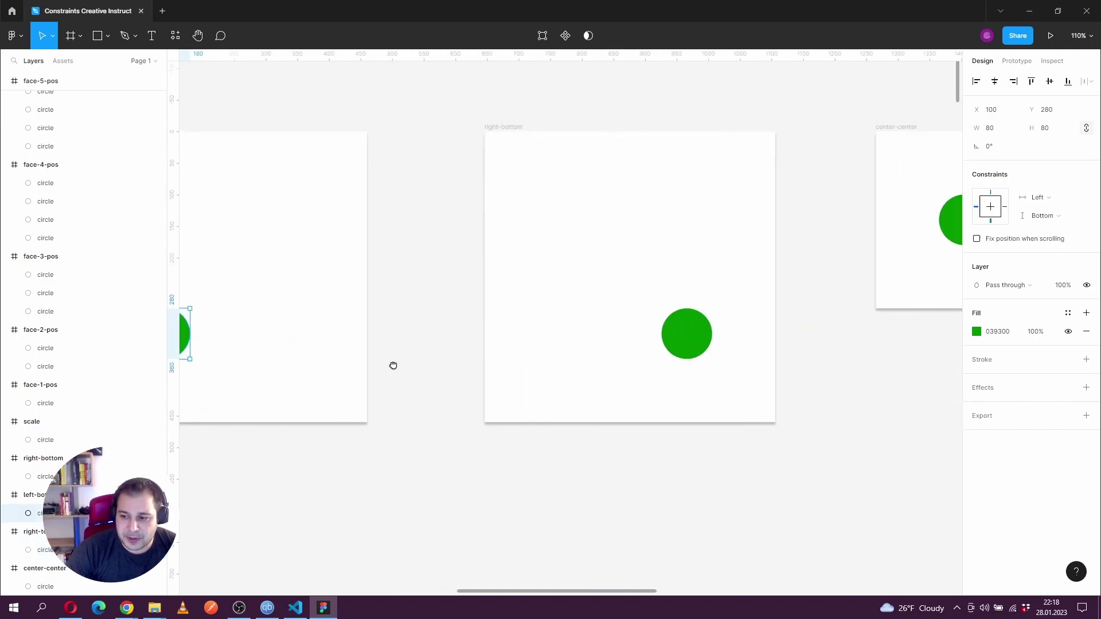
left_click(600, 344)
scroll(711, 309, "down", 1)
scroll(681, 292, "up", 1)
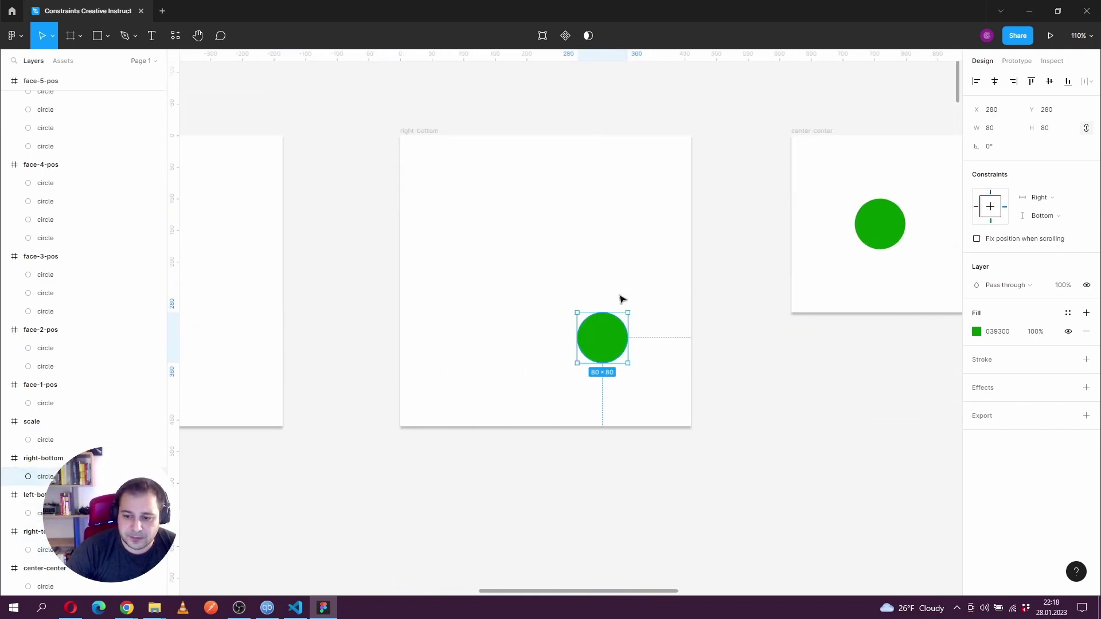
key("n")
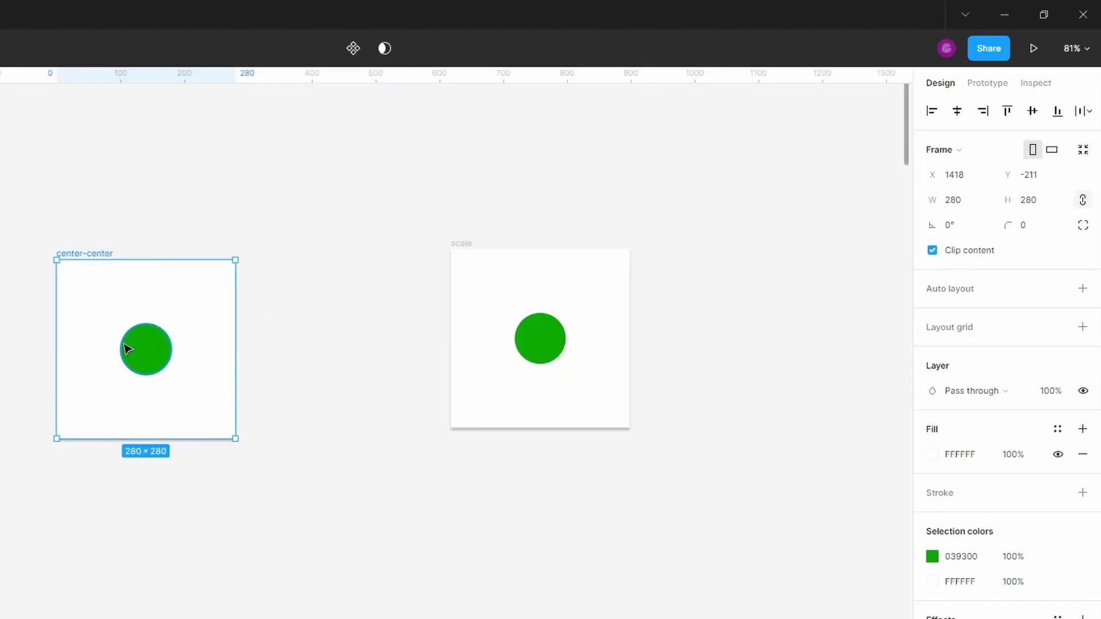
Resize the center-center frame to confirm its circle stays centred, settling it at 362×362.
left_click(387, 252)
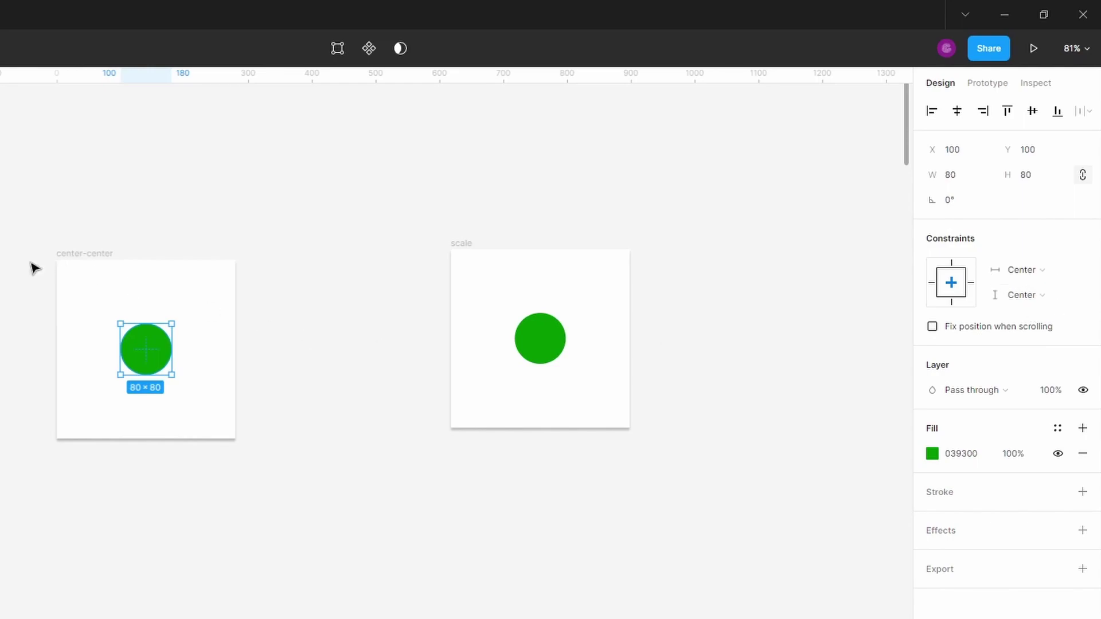
left_click(92, 252)
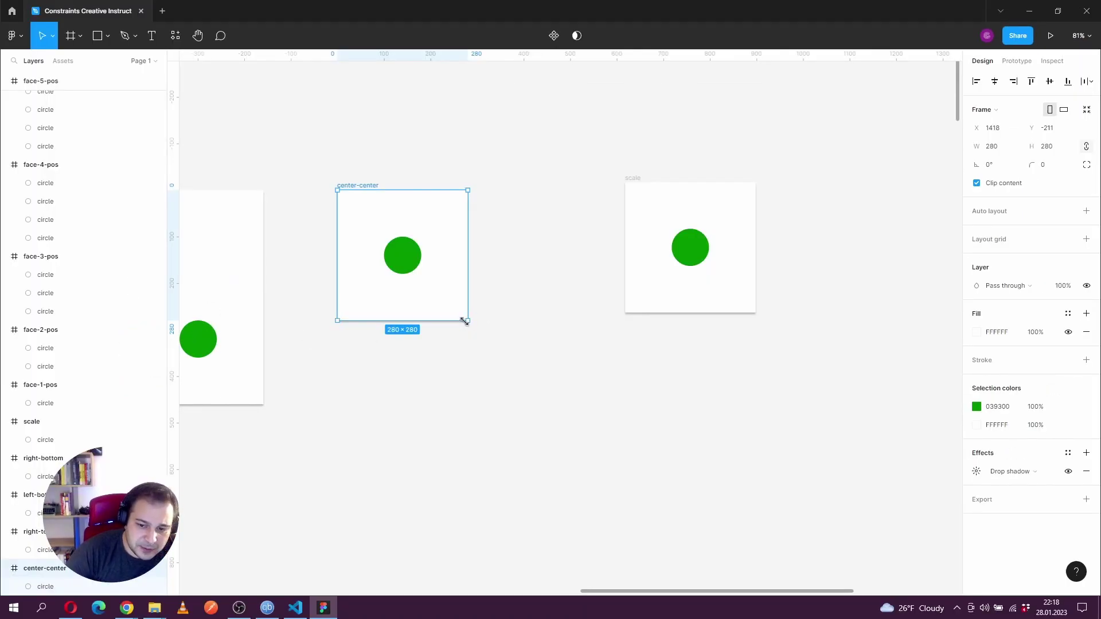
left_click_drag(464, 321, 484, 359)
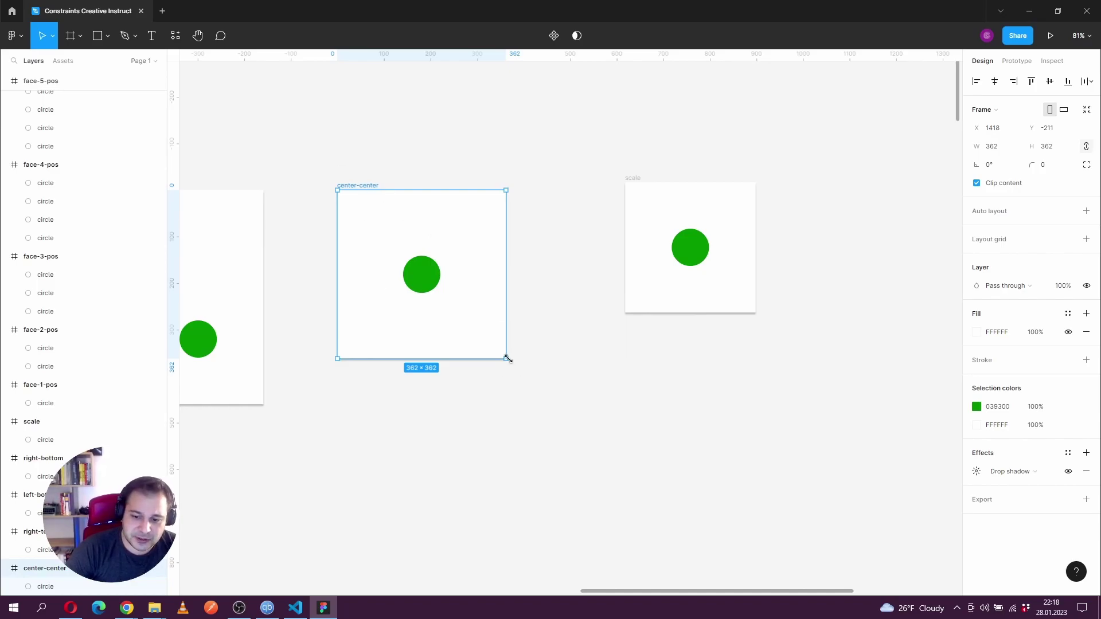
left_click_drag(507, 359, 676, 506)
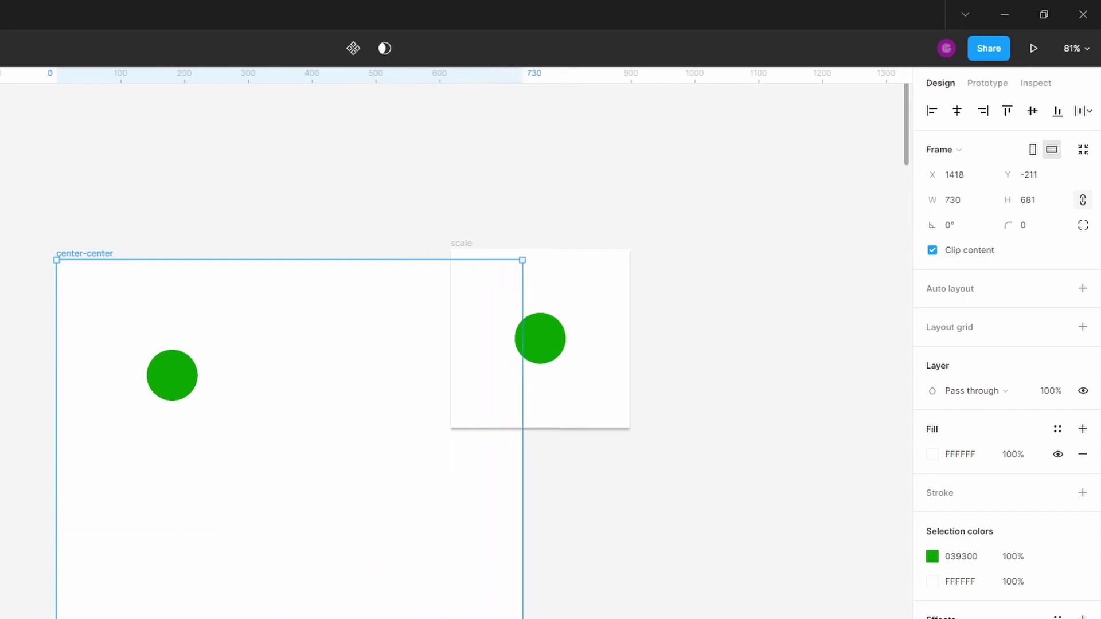
left_click_drag(522, 618, 384, 553)
key("ctrl+z")
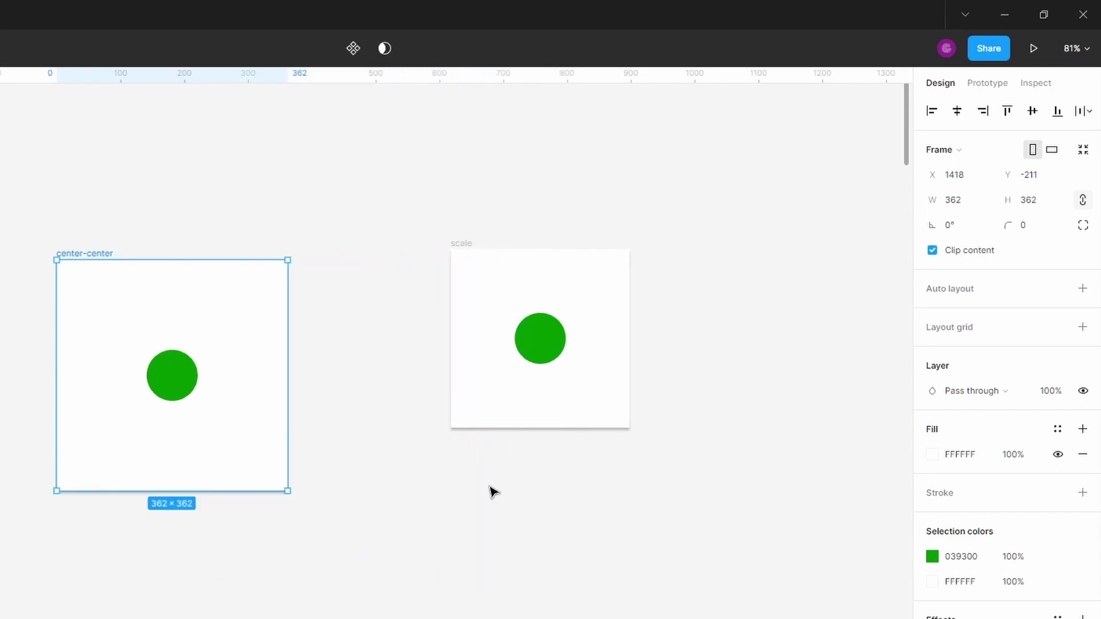
left_click(457, 532)
Give the scale frame's circle Scale constraints both horizontally and vertically.
scroll(504, 523, "right", 5)
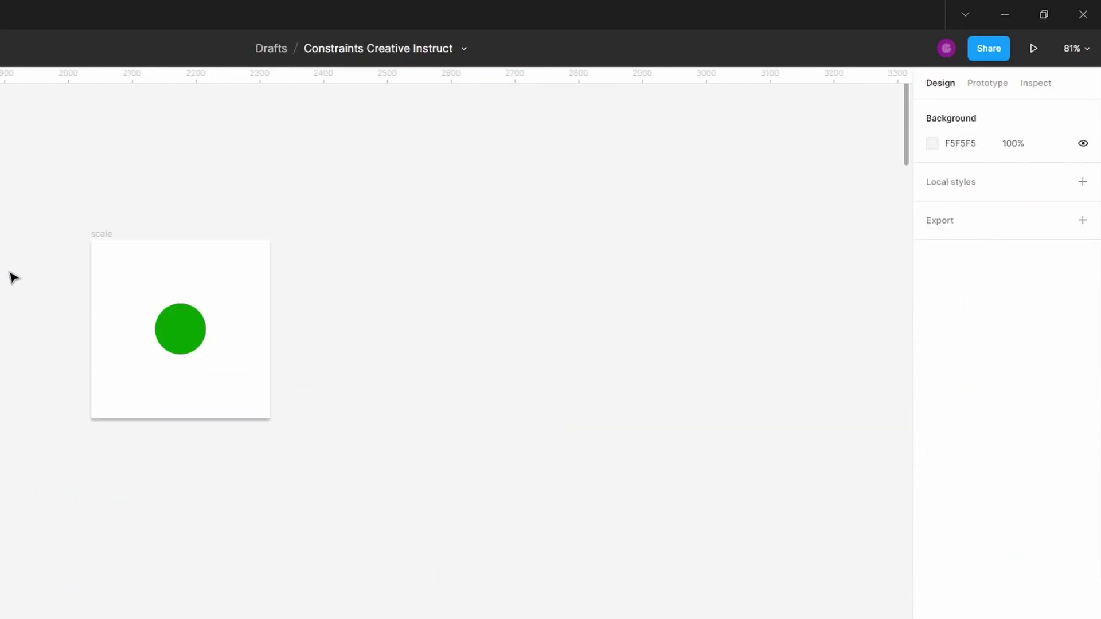
scroll(58, 230, "down", 3)
left_click(101, 165)
scroll(37, 174, "up", 2)
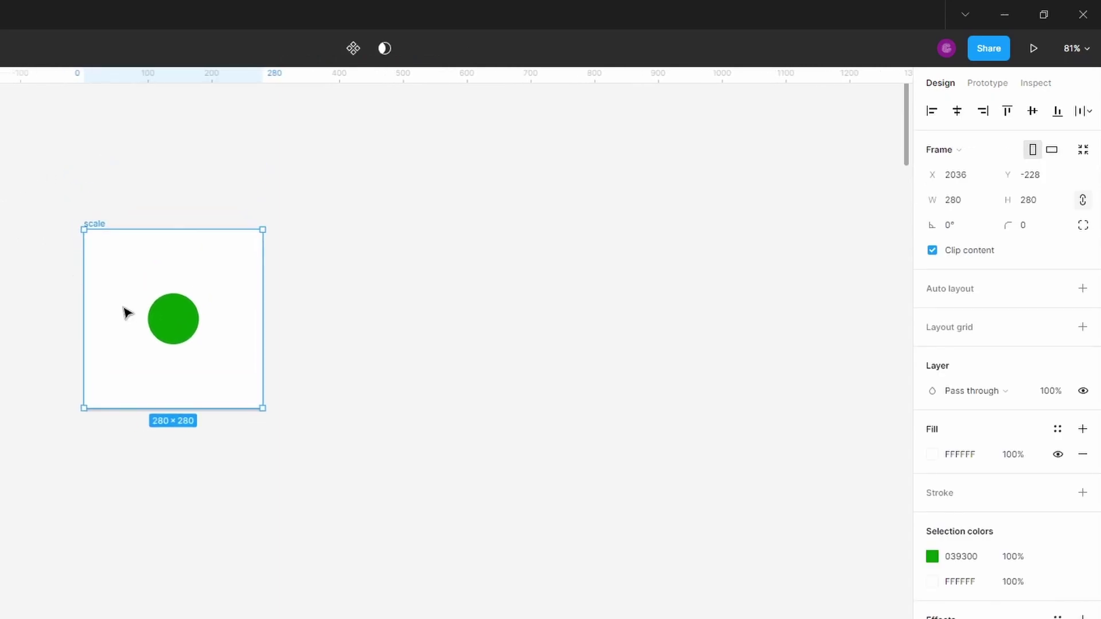
left_click(175, 333)
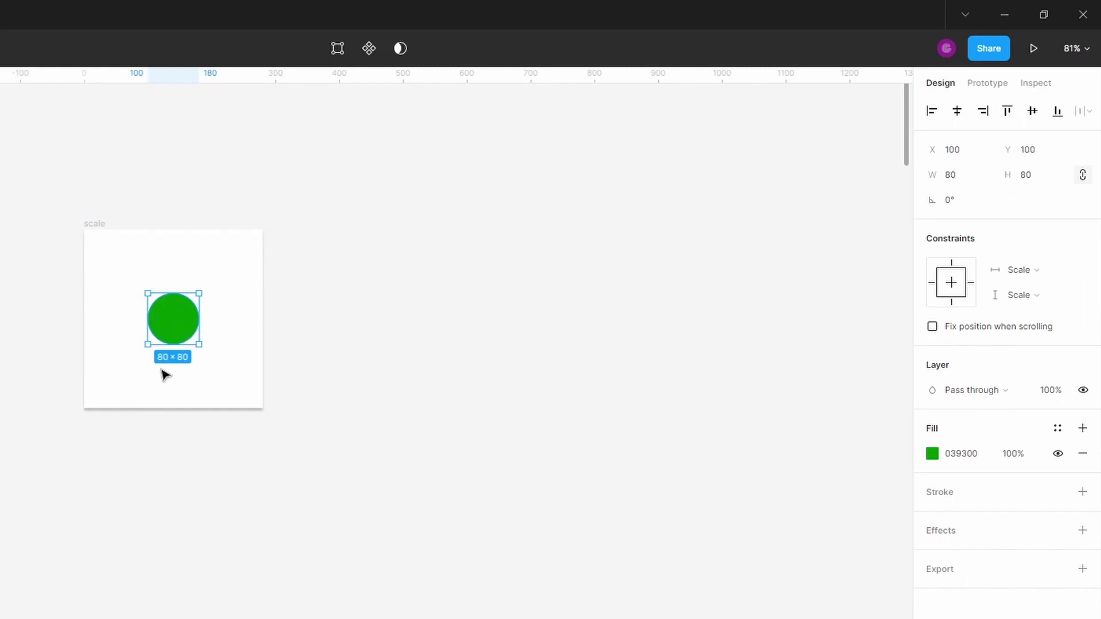
left_click(97, 225)
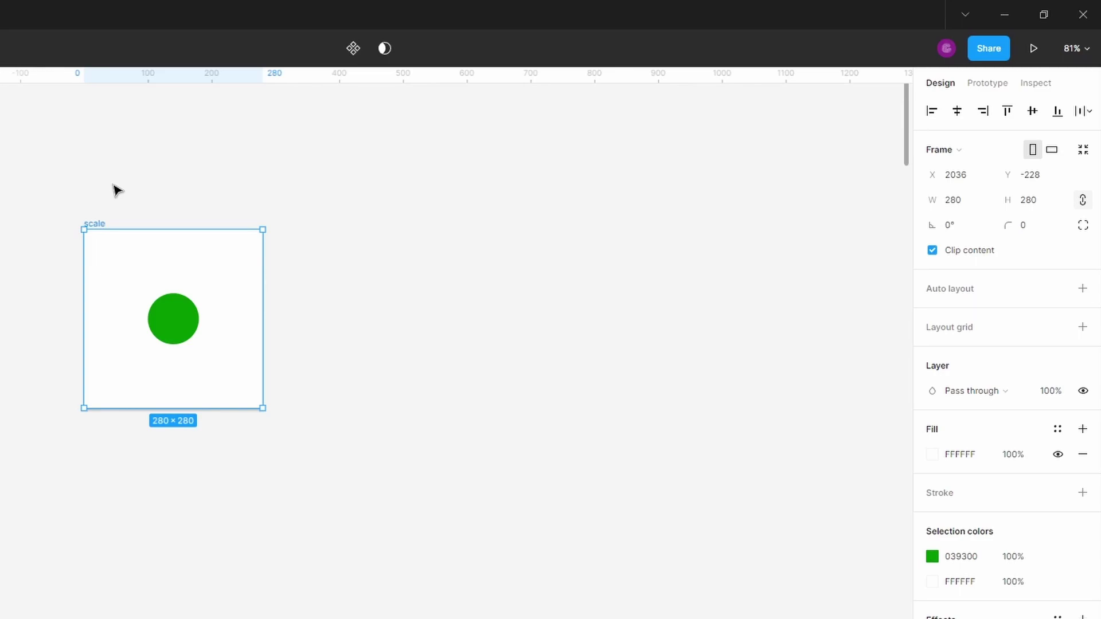
left_click(169, 331)
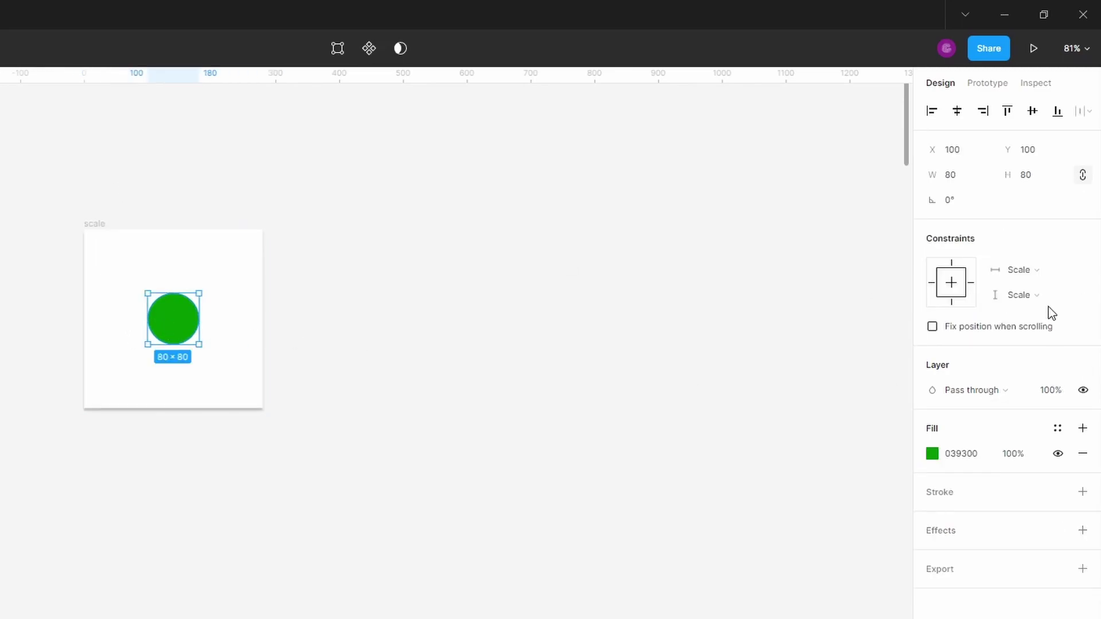
left_click(1018, 270)
left_click(1042, 269)
left_click(1026, 296)
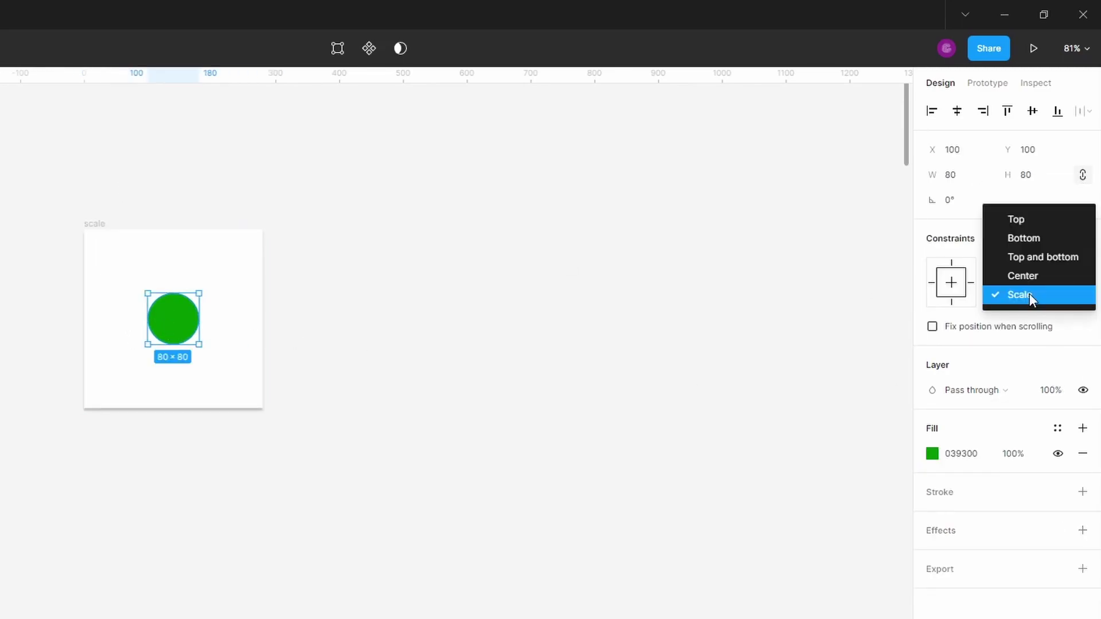
left_click(1049, 298)
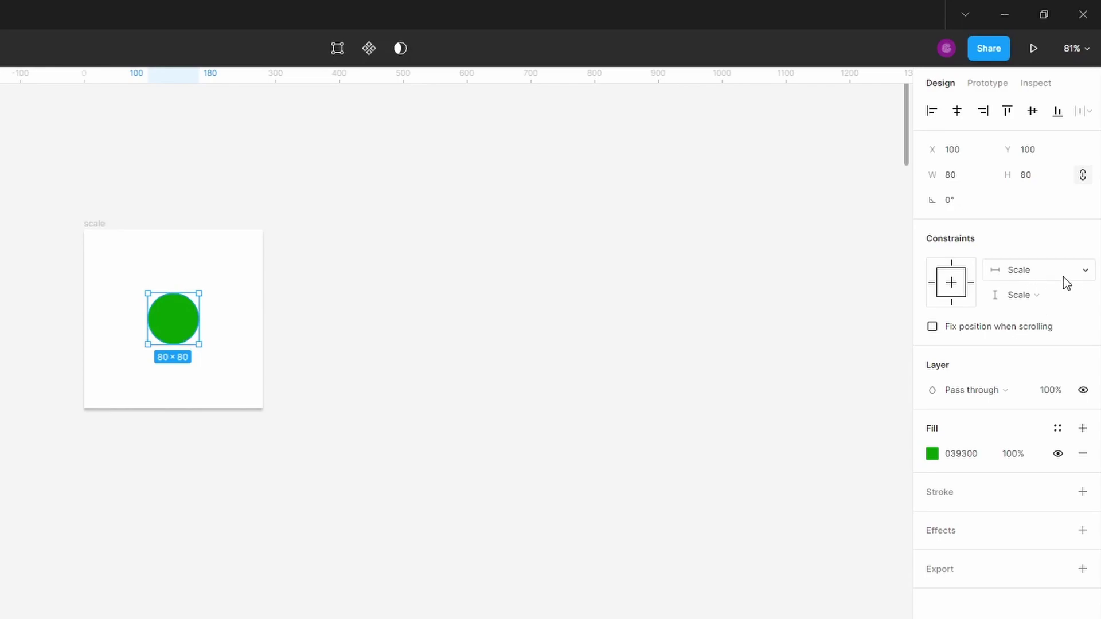
left_click(95, 227)
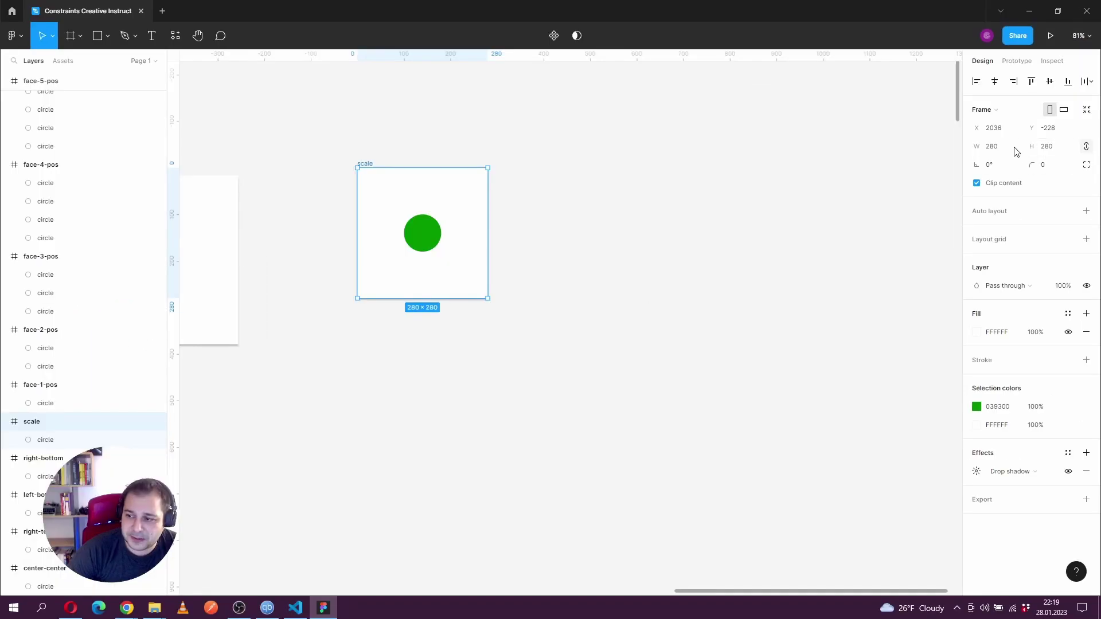
Widen the scale frame to 420 (280+140) and confirm its circle grew to 120×120.
left_click(976, 205)
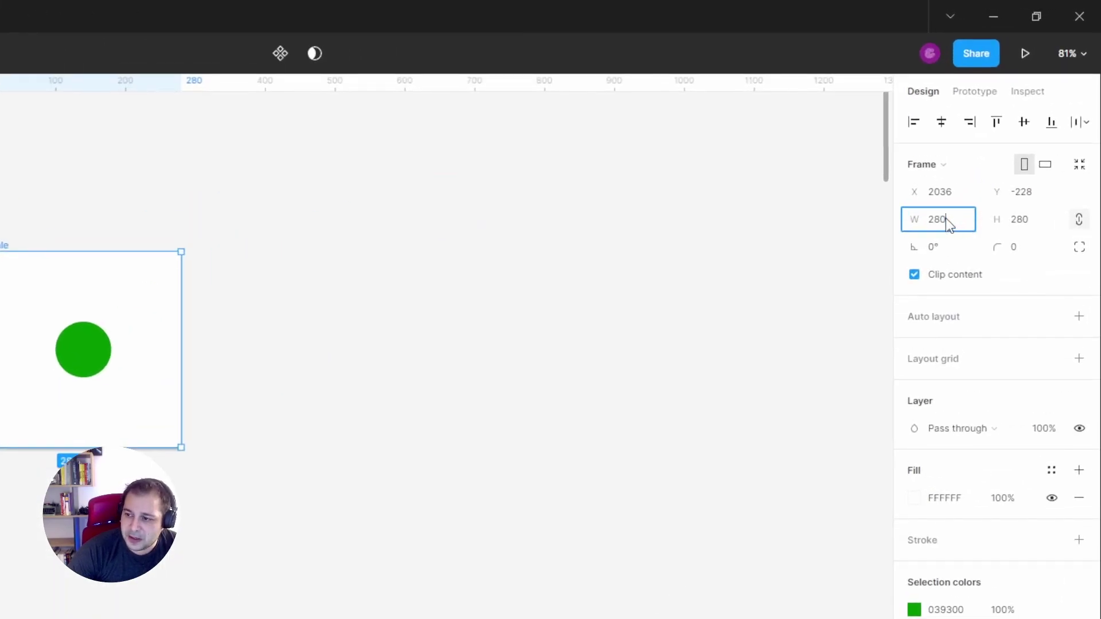
type("+")
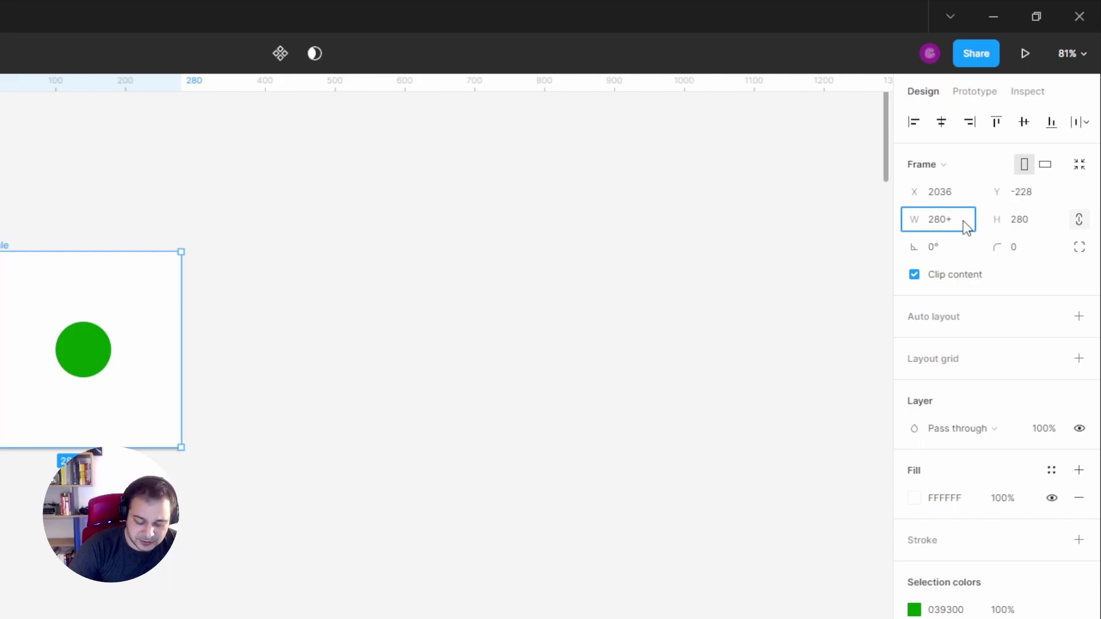
type("140")
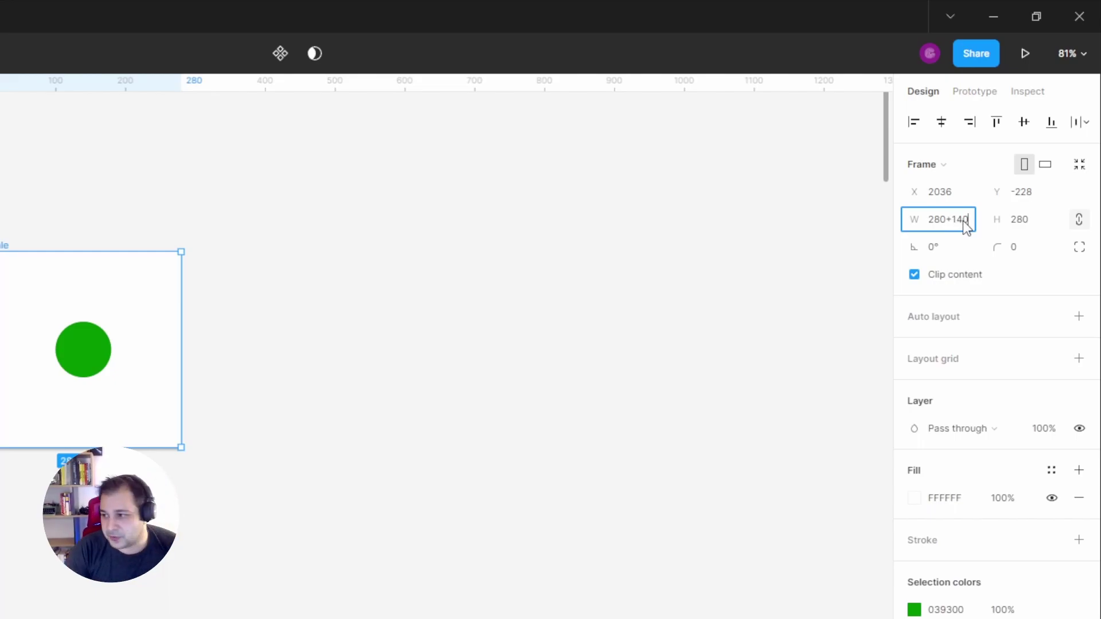
key("Return")
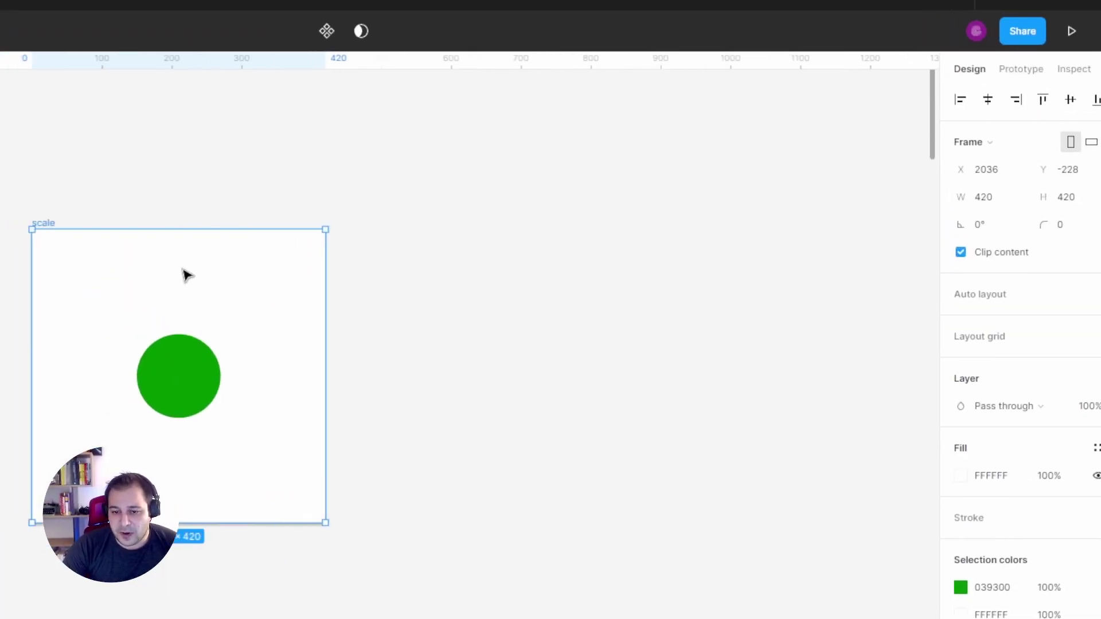
left_click(146, 393)
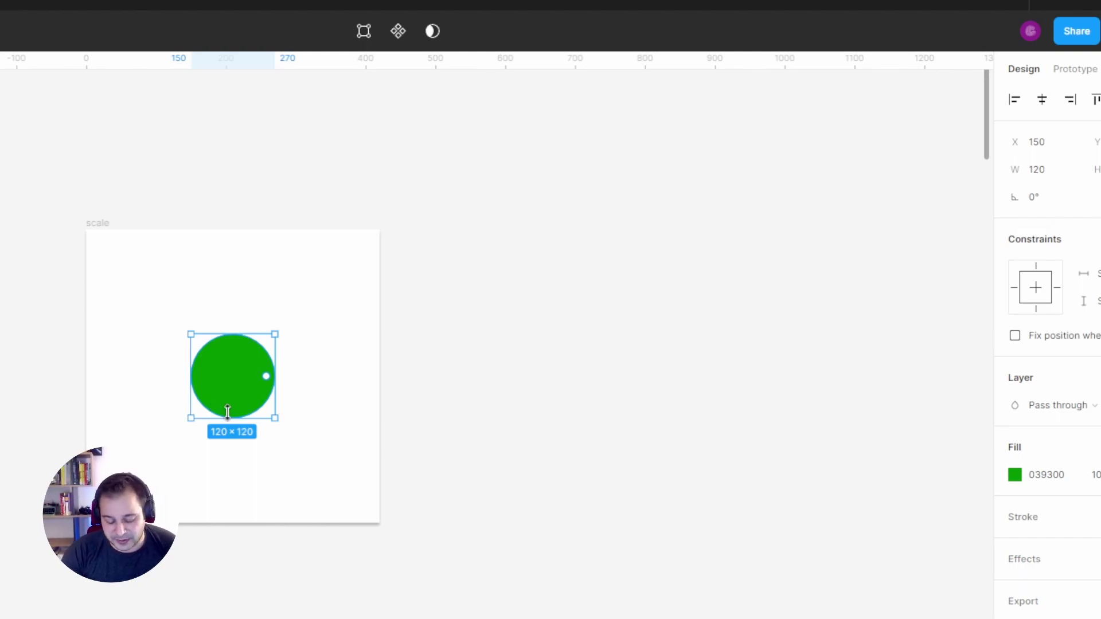
Inspect the face-1, face-2 and face-3-pos frames and their circles' constraints.
scroll(117, 313, "down", 5)
scroll(262, 210, "down", 4)
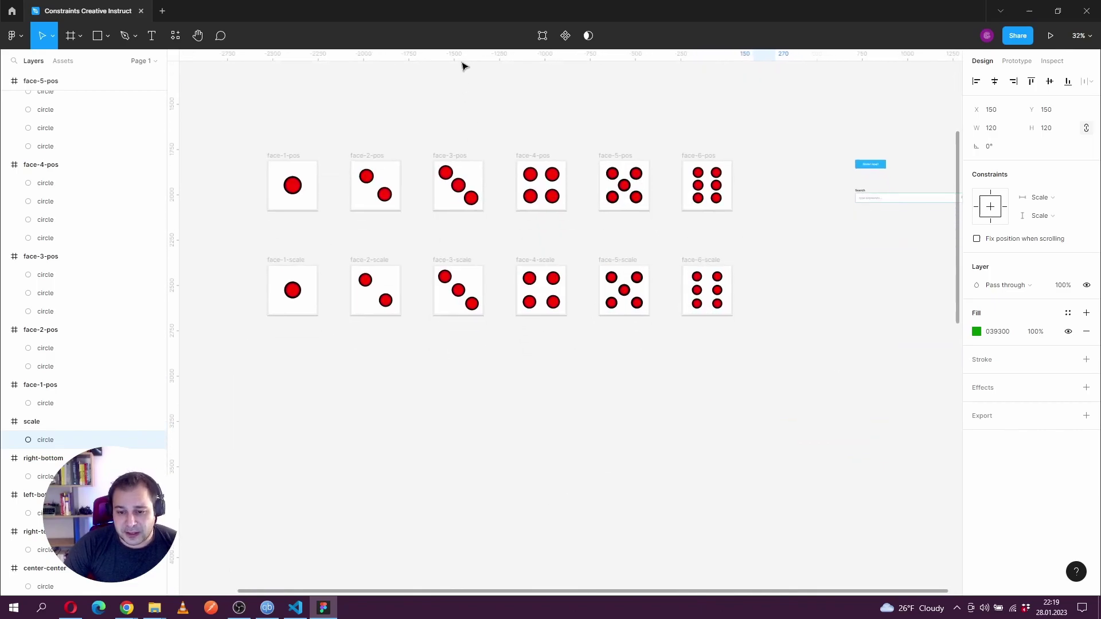
left_click(316, 213)
left_click_drag(326, 211, 301, 241)
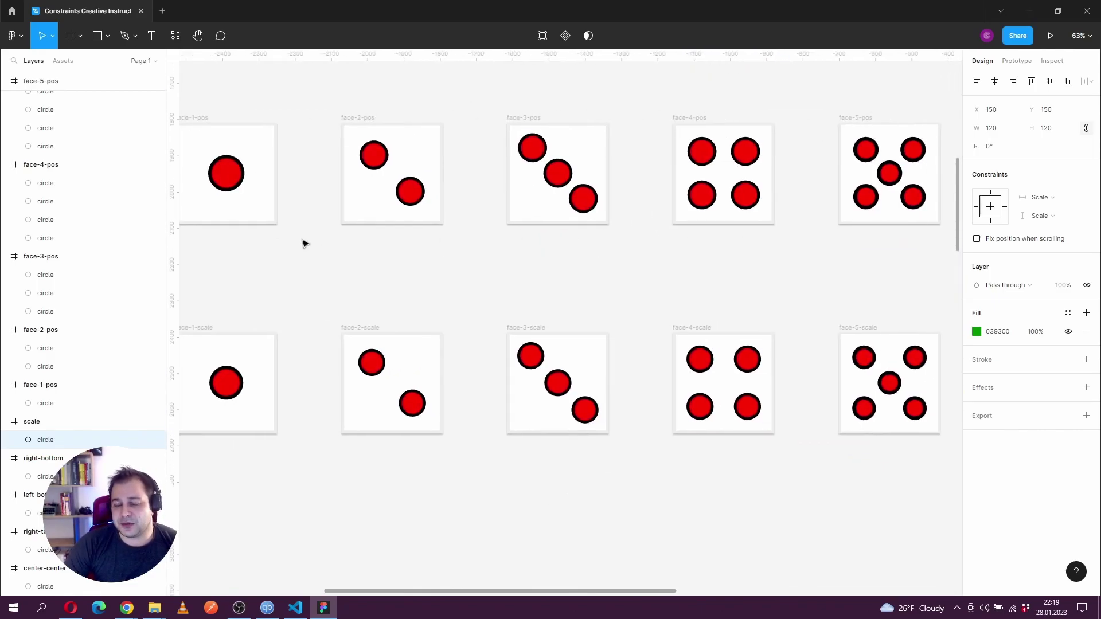
scroll(304, 244, "down", 3)
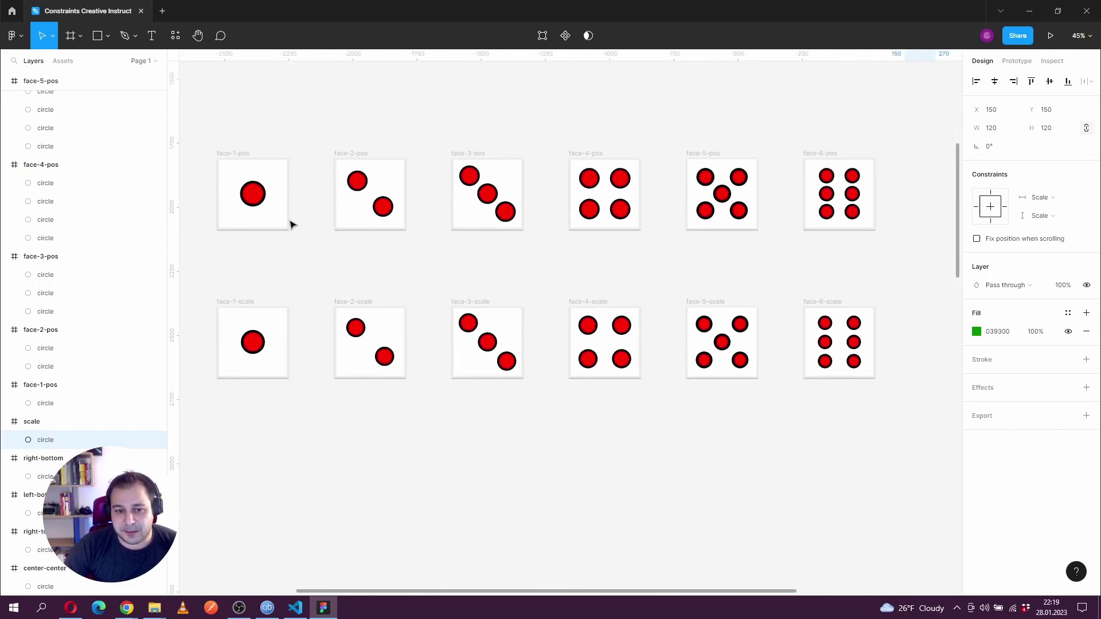
left_click(467, 153)
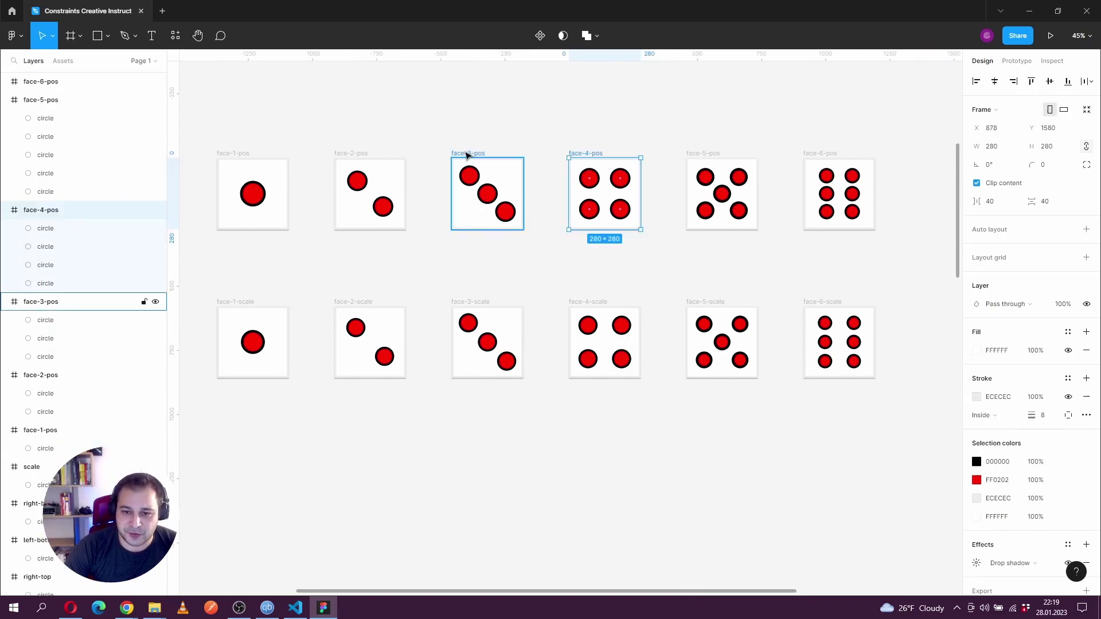
left_click(347, 153)
left_click(232, 153)
left_click(329, 131)
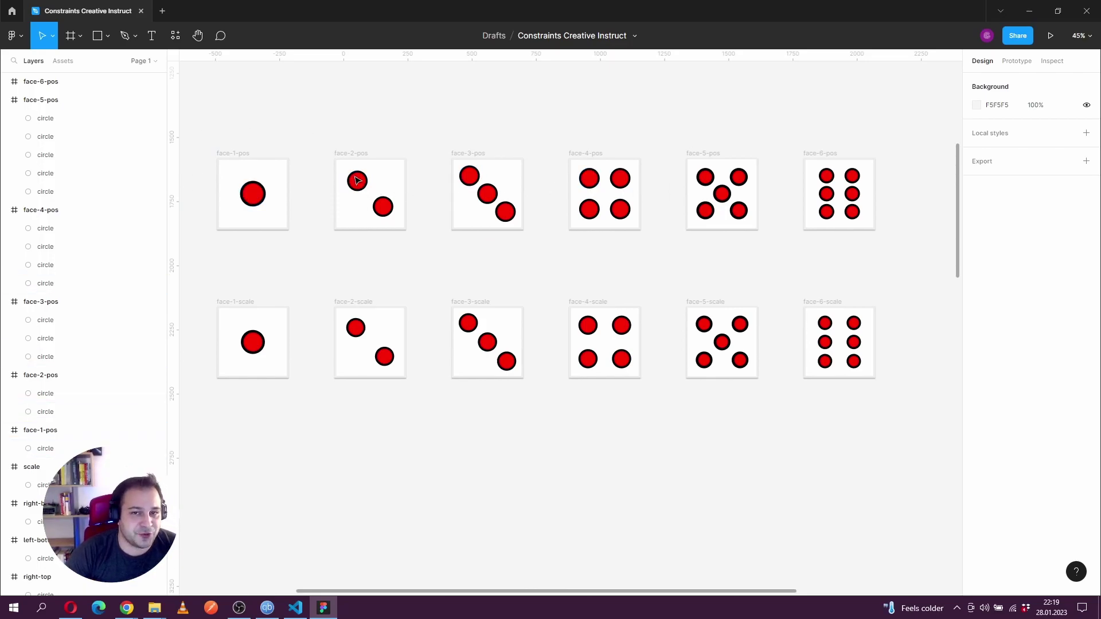
left_click(257, 201)
left_click(358, 182)
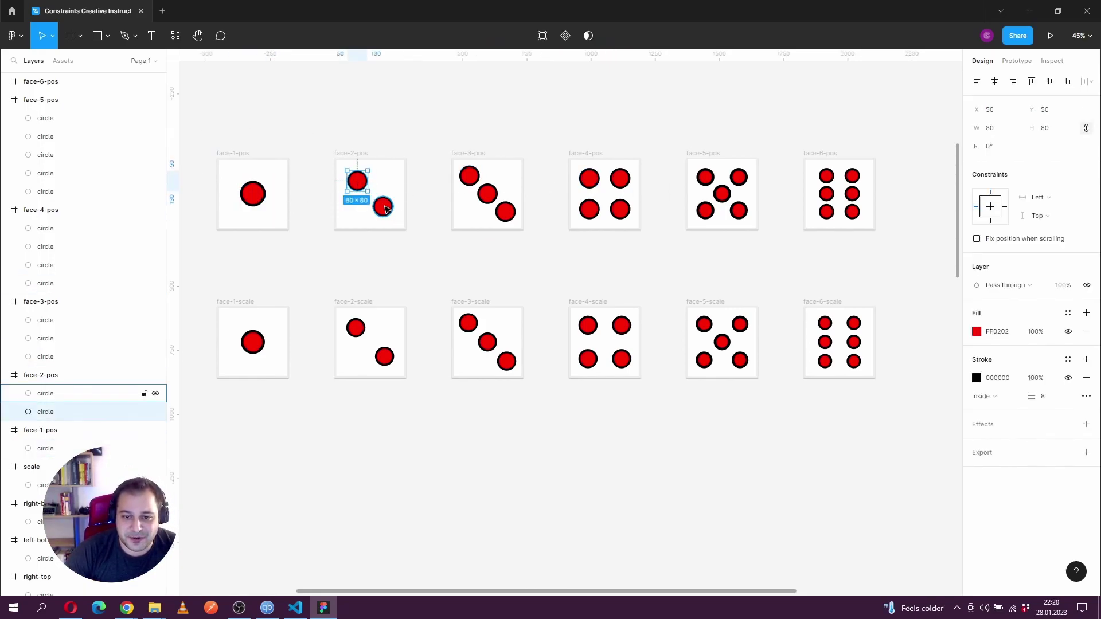
left_click(383, 208)
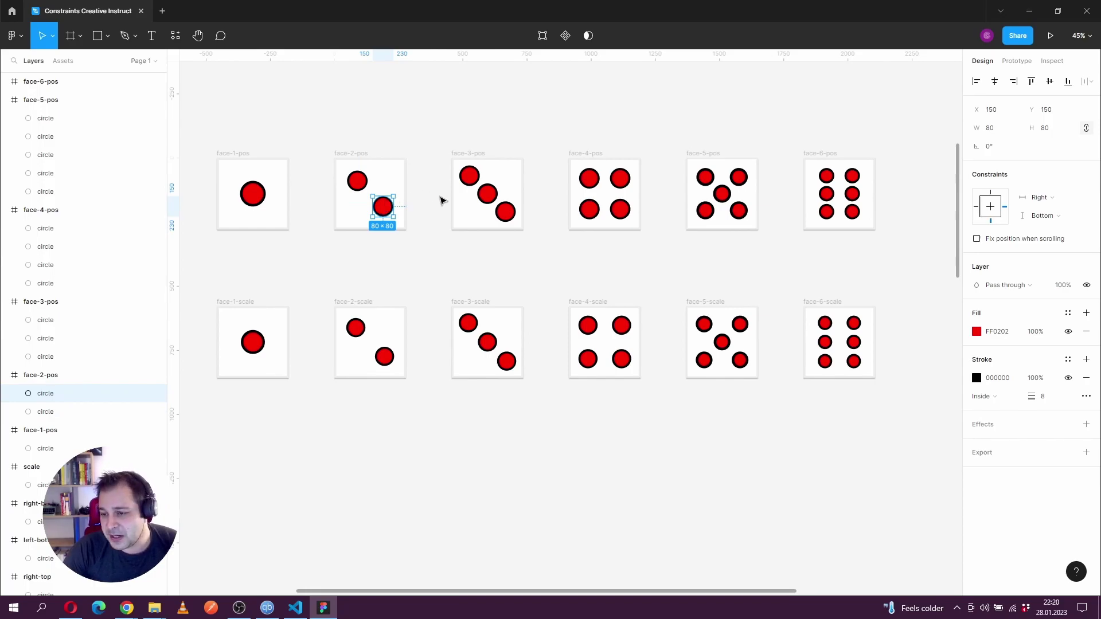
Set all six face-pos frames to 360×360.
key("Escape")
key("ctrl+a")
left_click(992, 148)
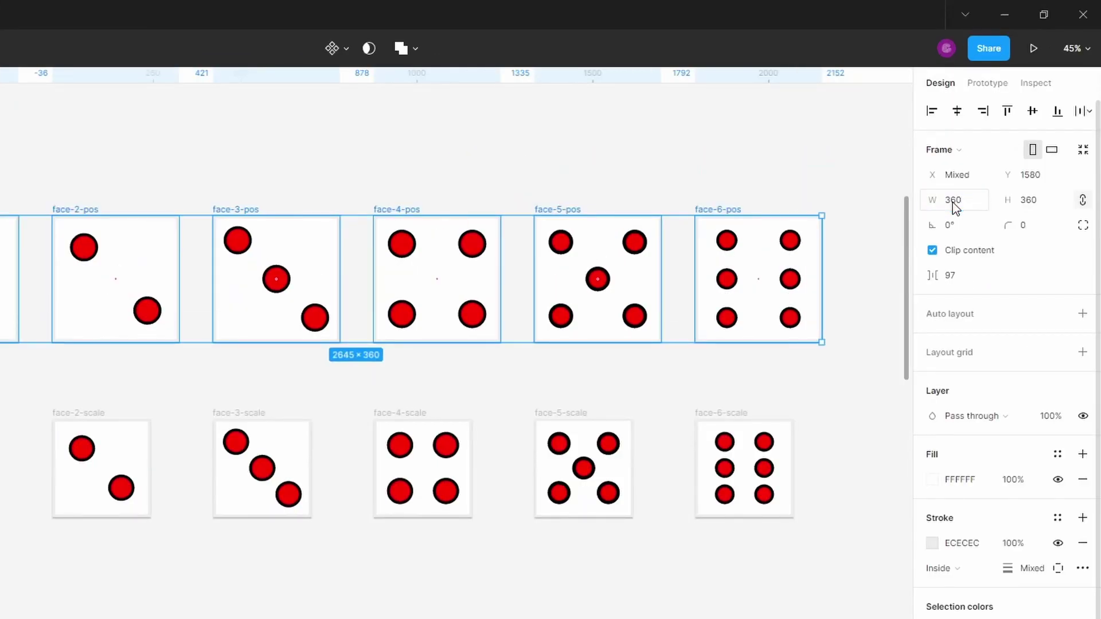
type("360")
key("Return")
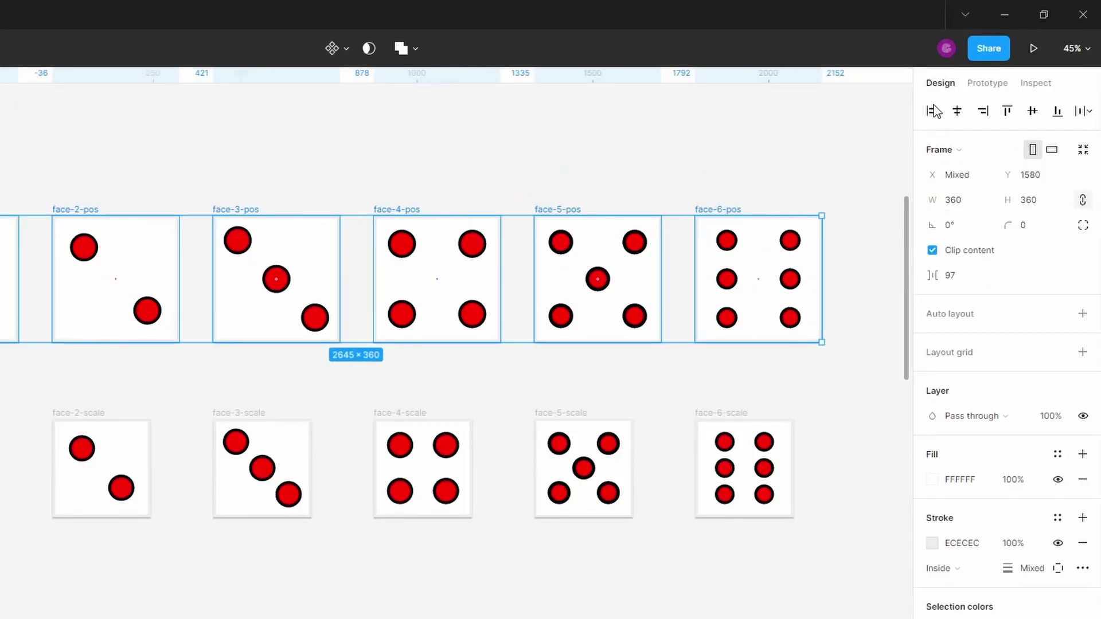
Zoom to the enlarged dice and check face-2-pos's lower-right circle stays pinned.
key("Escape")
left_click_drag(256, 393, 219, 369)
left_click(177, 278)
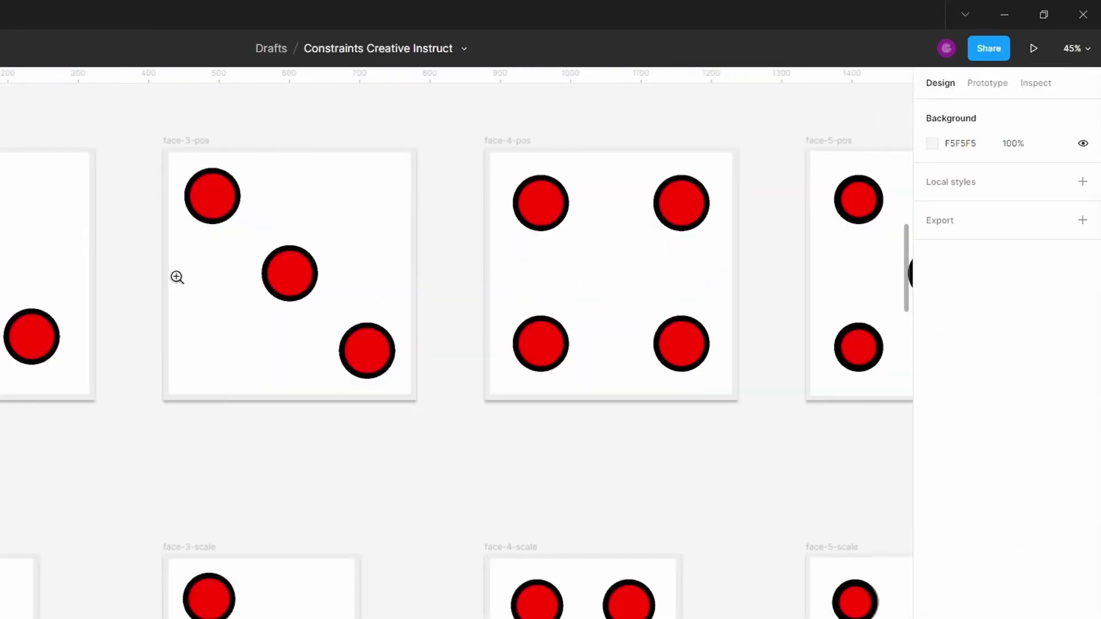
left_click_drag(89, 347, 311, 348)
left_click(268, 358)
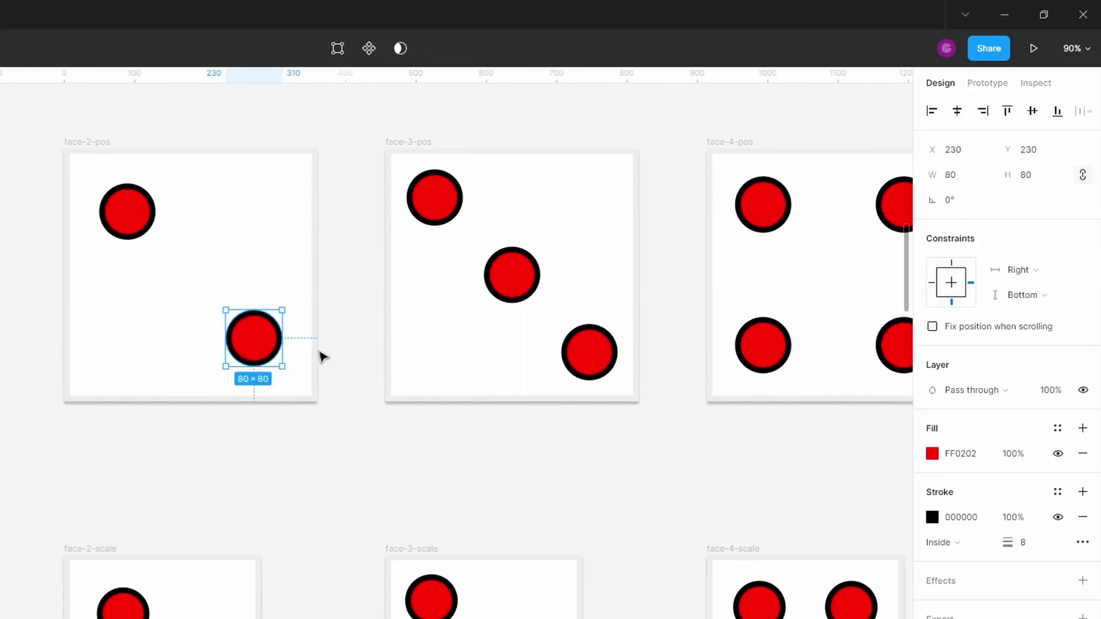
left_click_drag(286, 330, 293, 365)
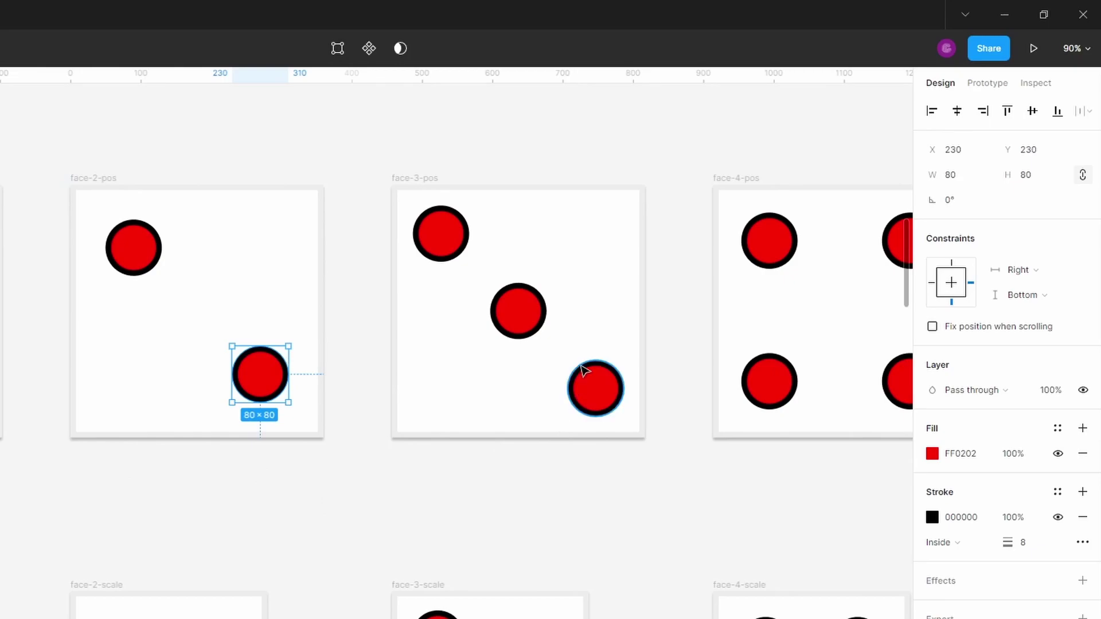
Check the middle and lower-right circles of face-3-pos and face-4-pos after enlarging.
left_click(532, 314)
scroll(587, 359, "right", 5)
left_click(469, 380)
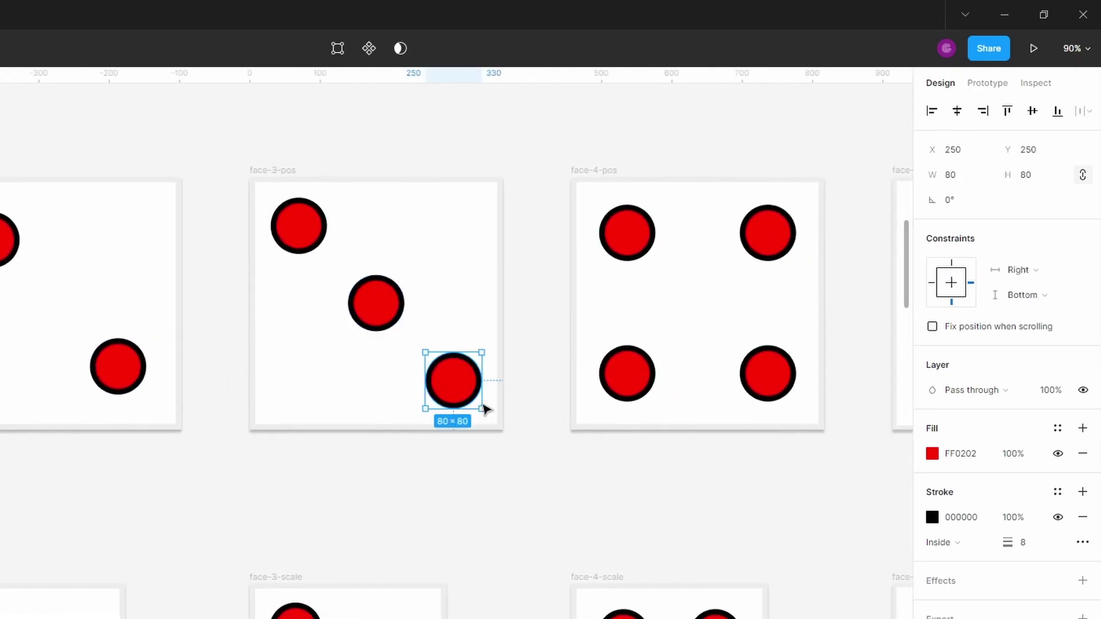
left_click(555, 282)
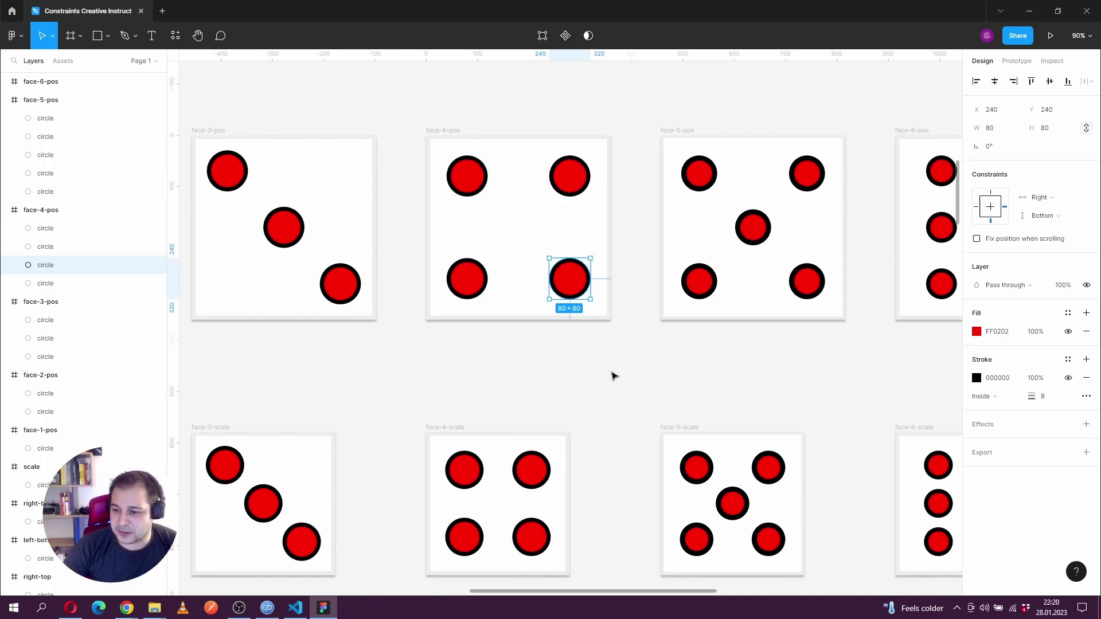
scroll(573, 384, "right", 3)
scroll(425, 238, "down", 2)
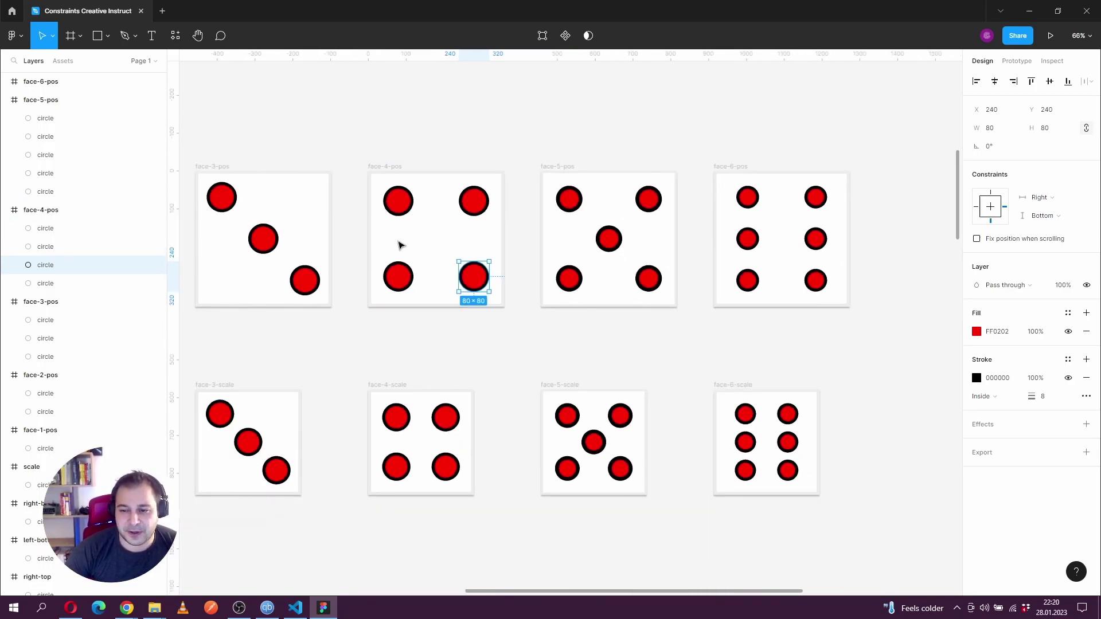
scroll(401, 246, "down", 3)
left_click(261, 301)
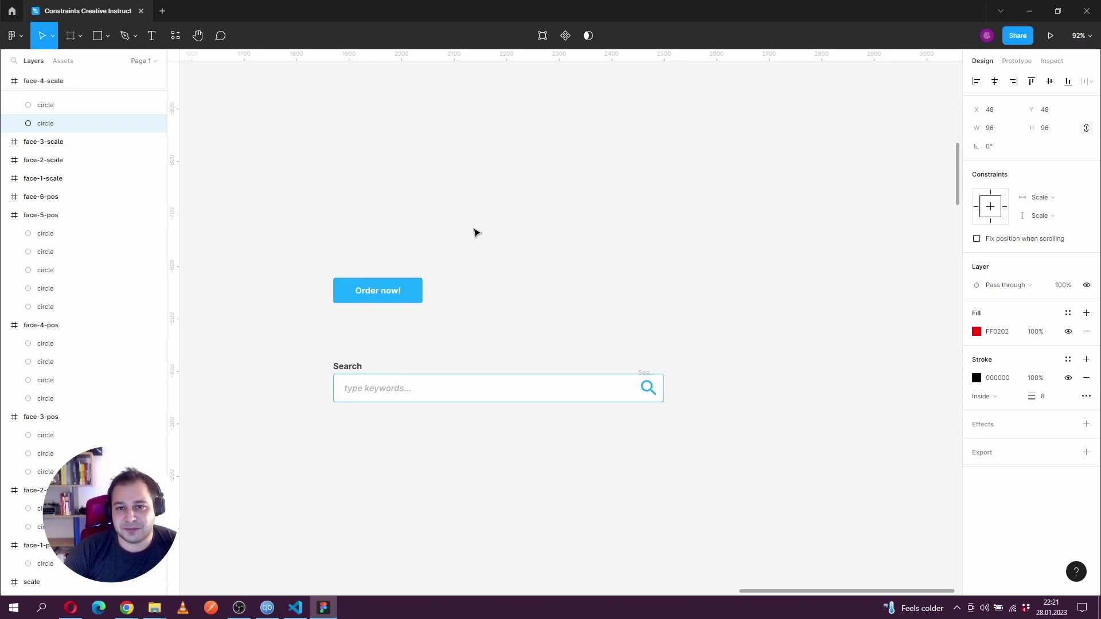
Inspect the Order now! button's 87×19 text label and 170×48 button-body rectangle.
left_click(357, 312)
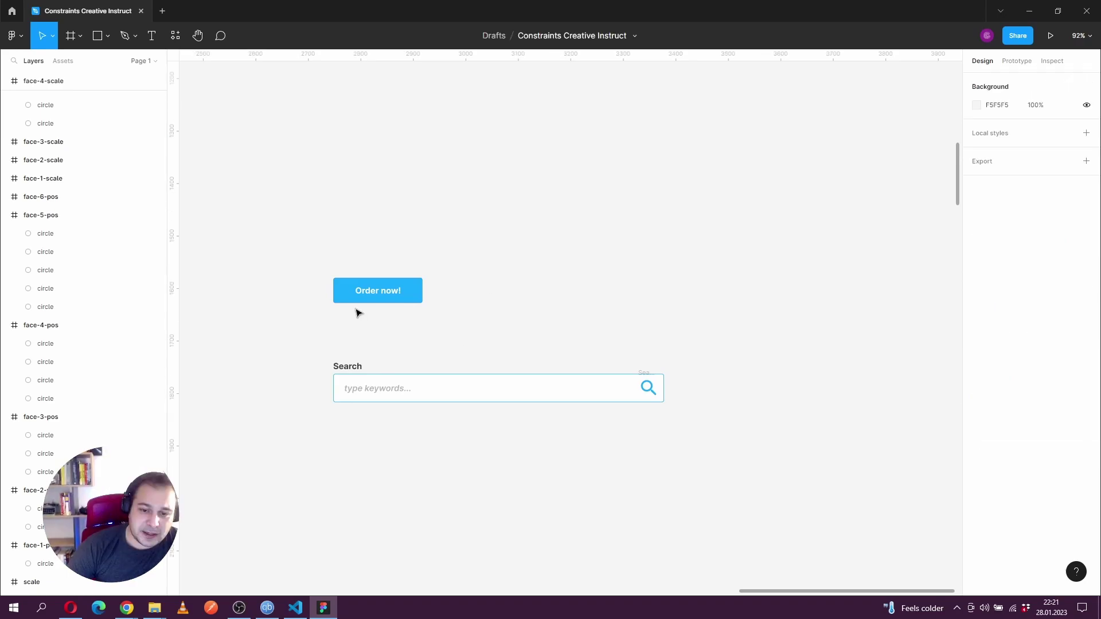
left_click(366, 288)
scroll(363, 314, "up", 5)
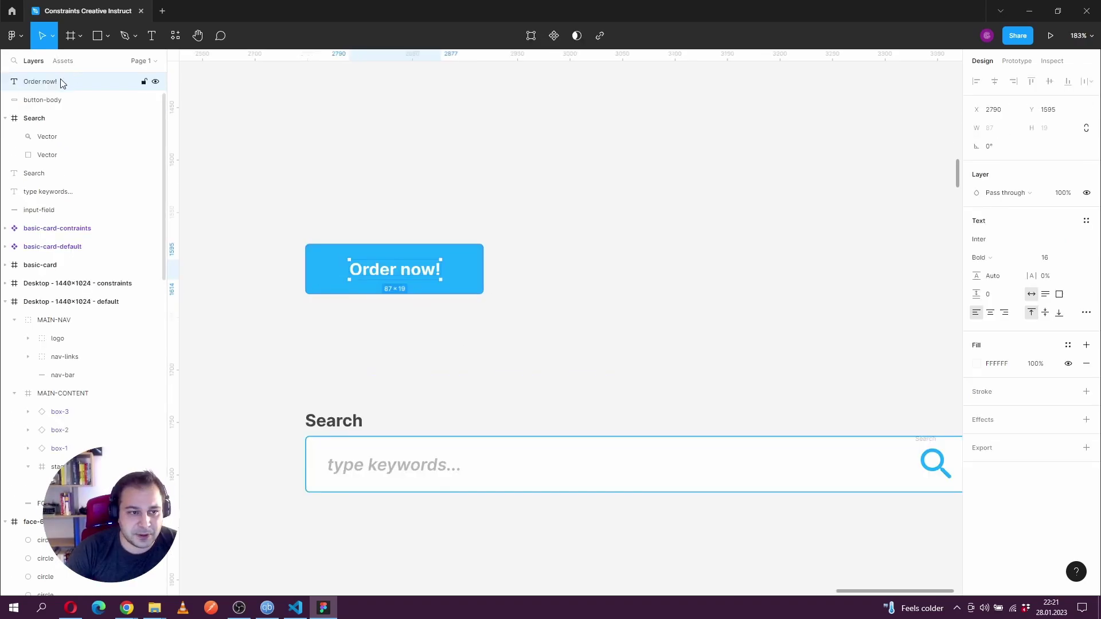
left_click(460, 265)
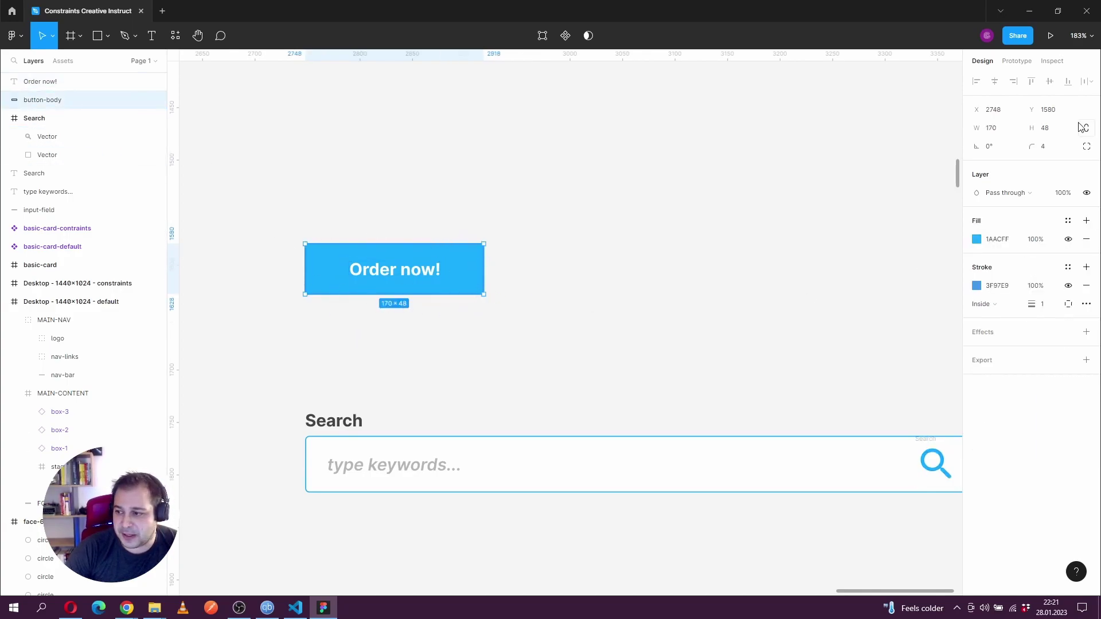
left_click(565, 295)
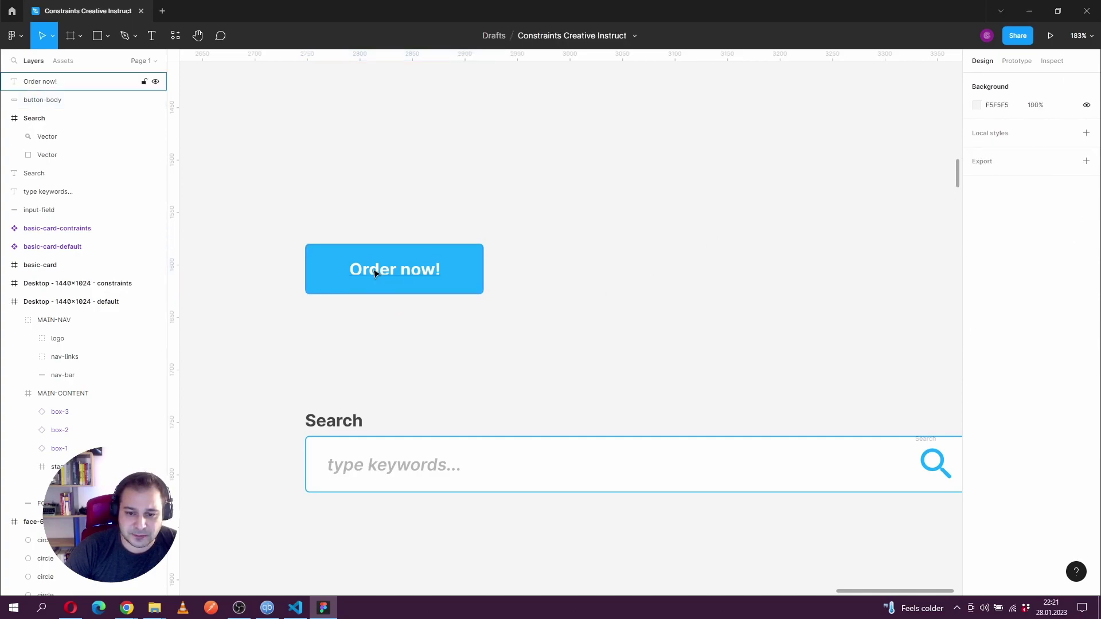
left_click(373, 268)
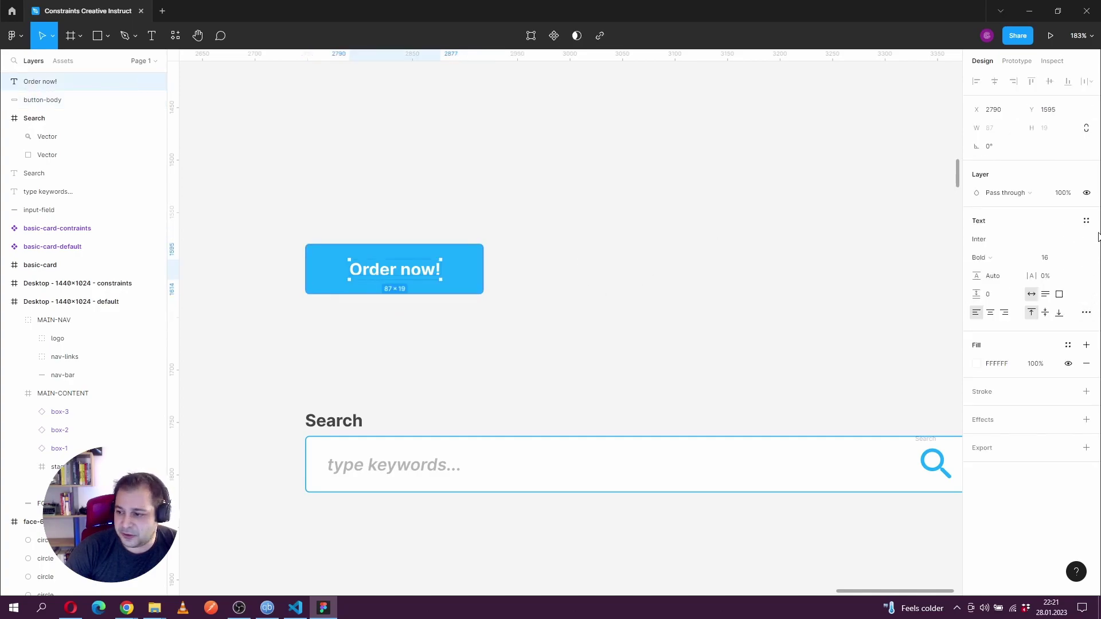
left_click(469, 275)
left_click(580, 248)
left_click(409, 270)
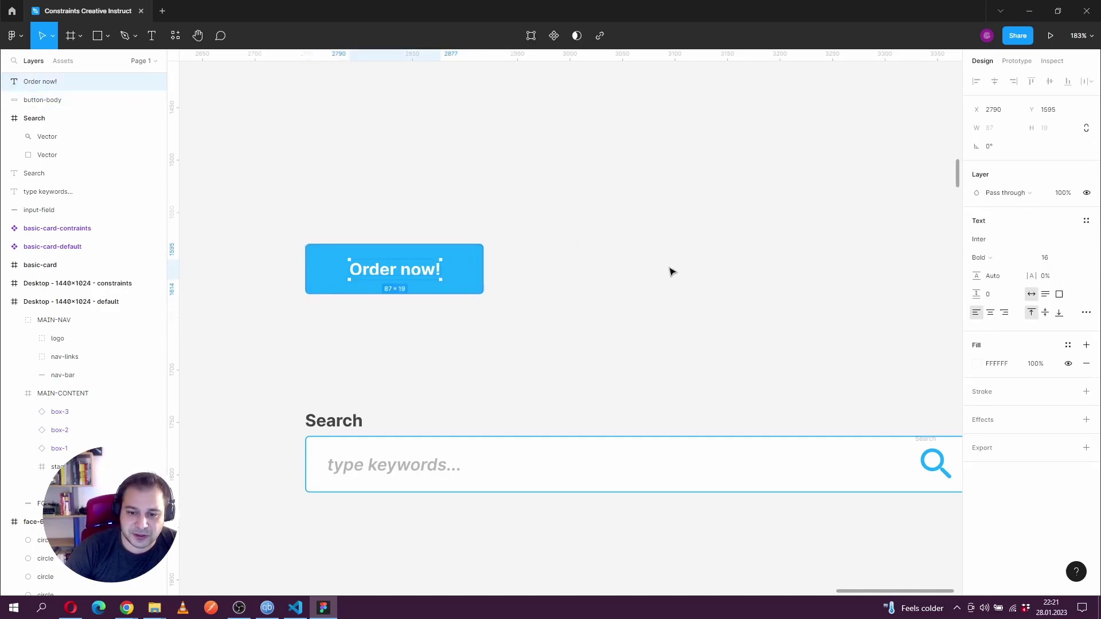
left_click(352, 353)
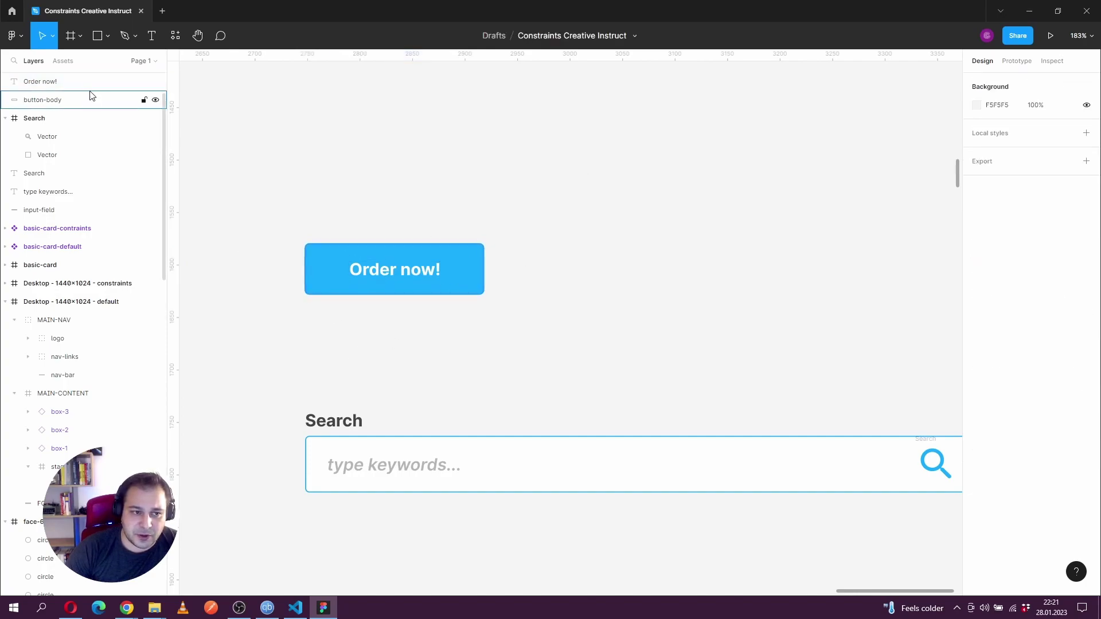
Duplicate the Order now! button to its right and make the copy Component 1 (170×48).
left_click_drag(242, 198, 582, 335)
left_click_drag(462, 273, 808, 264)
left_click_drag(818, 352, 629, 315)
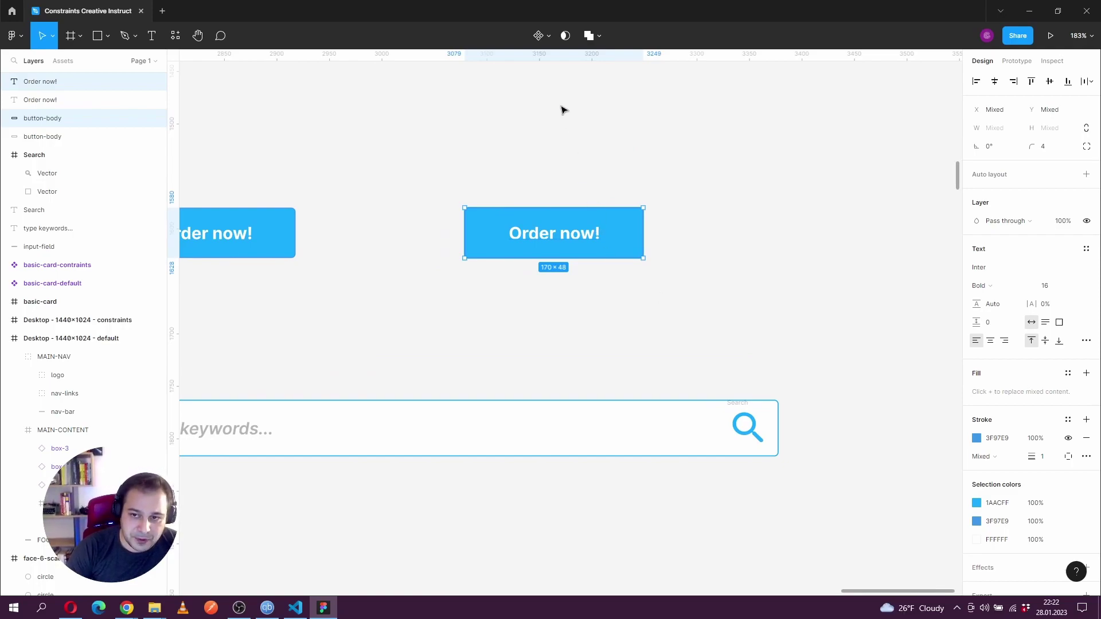
left_click(538, 37)
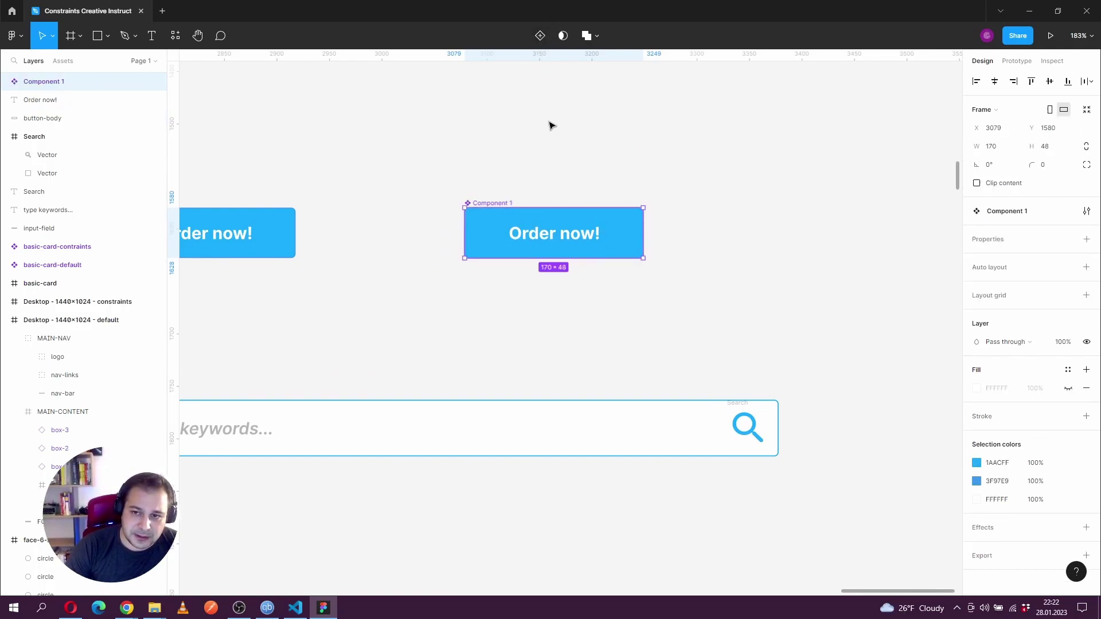
Test-stretch Component 1 to 502 px wide, then undo back to 170 wide.
left_click(537, 185)
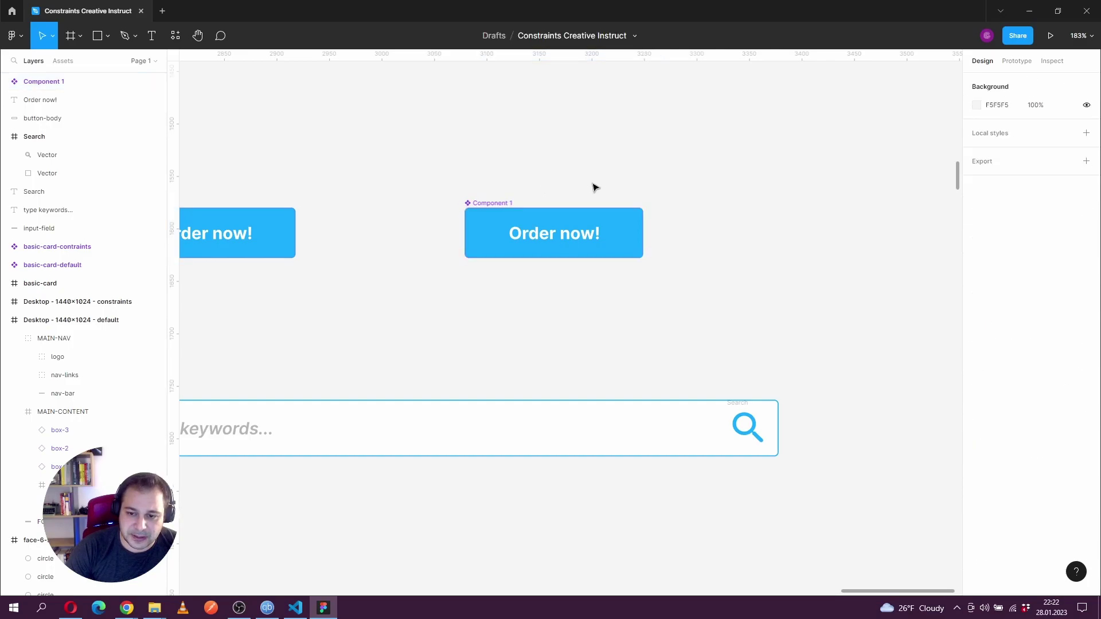
left_click_drag(592, 187, 540, 191)
left_click_drag(361, 189, 481, 184)
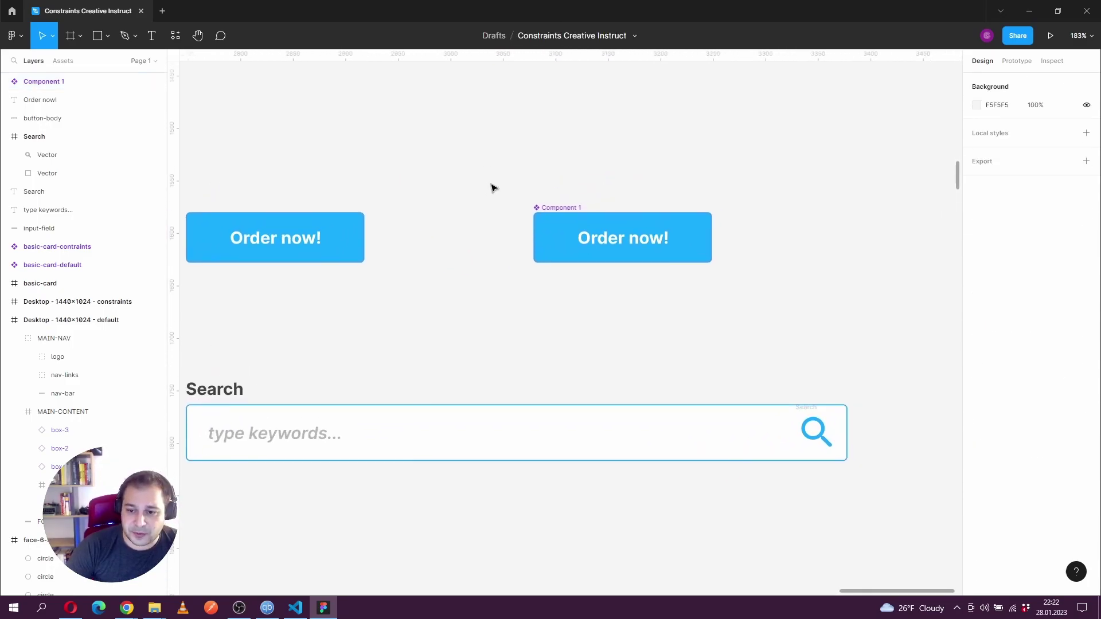
left_click(564, 210)
left_click_drag(713, 237, 959, 235)
scroll(565, 344, "right", 5)
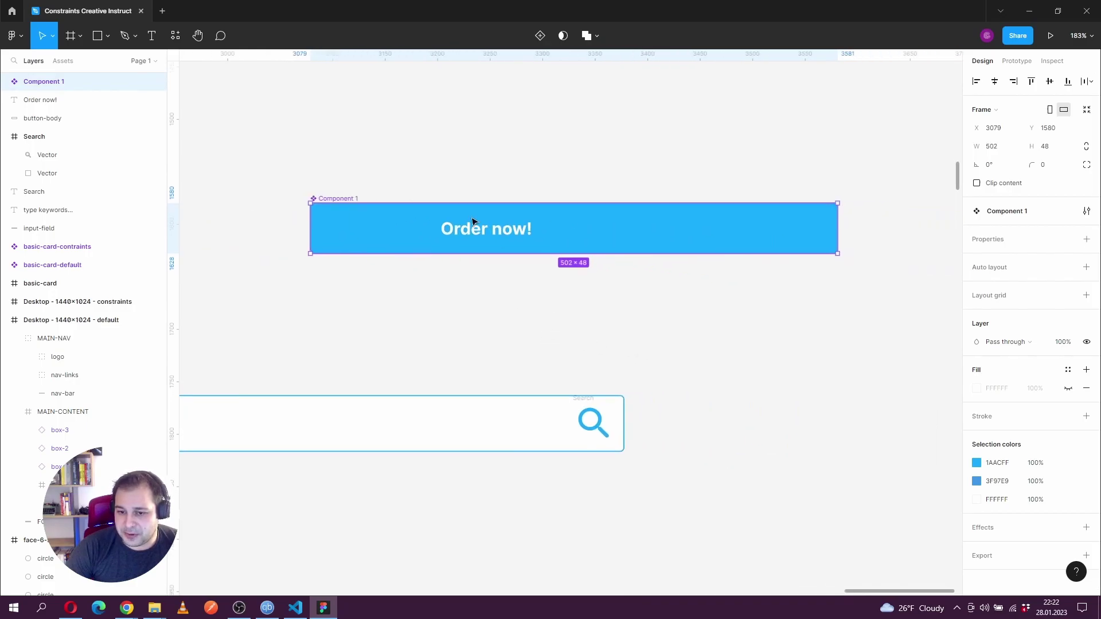
key("ctrl+z")
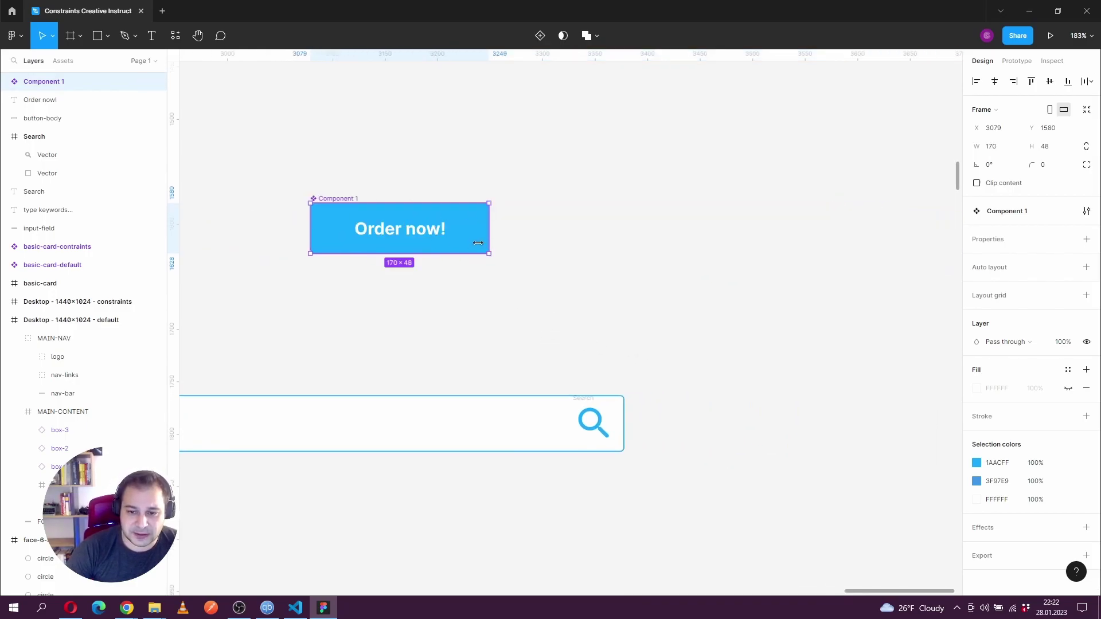
Set the Order now! label's constraints to Center both ways and widen the button to 409.
double_click(415, 235)
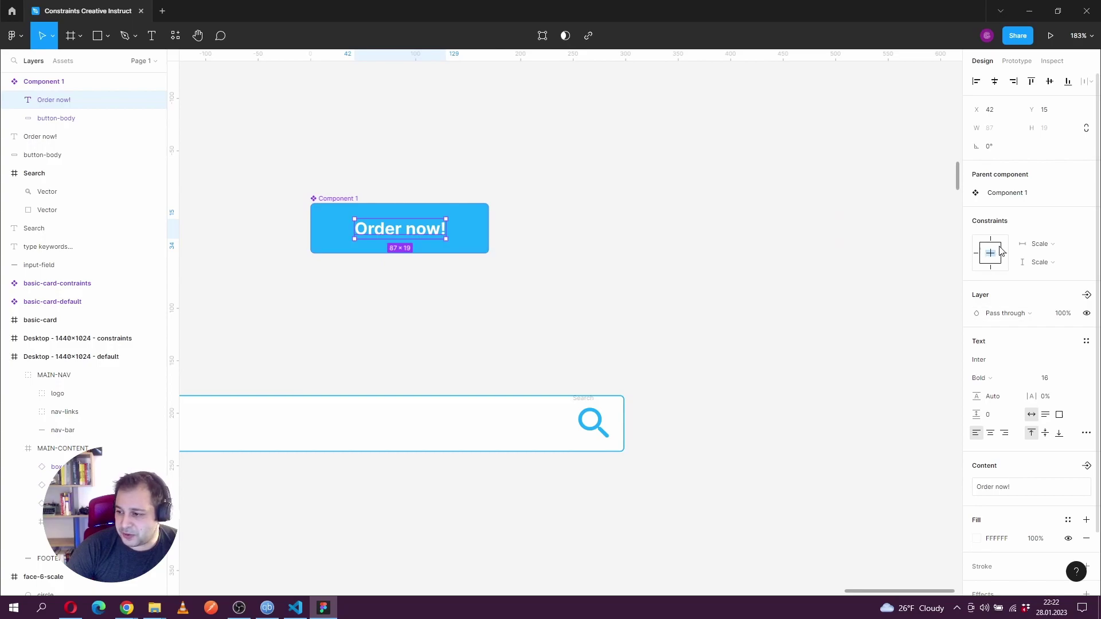
left_click(1039, 244)
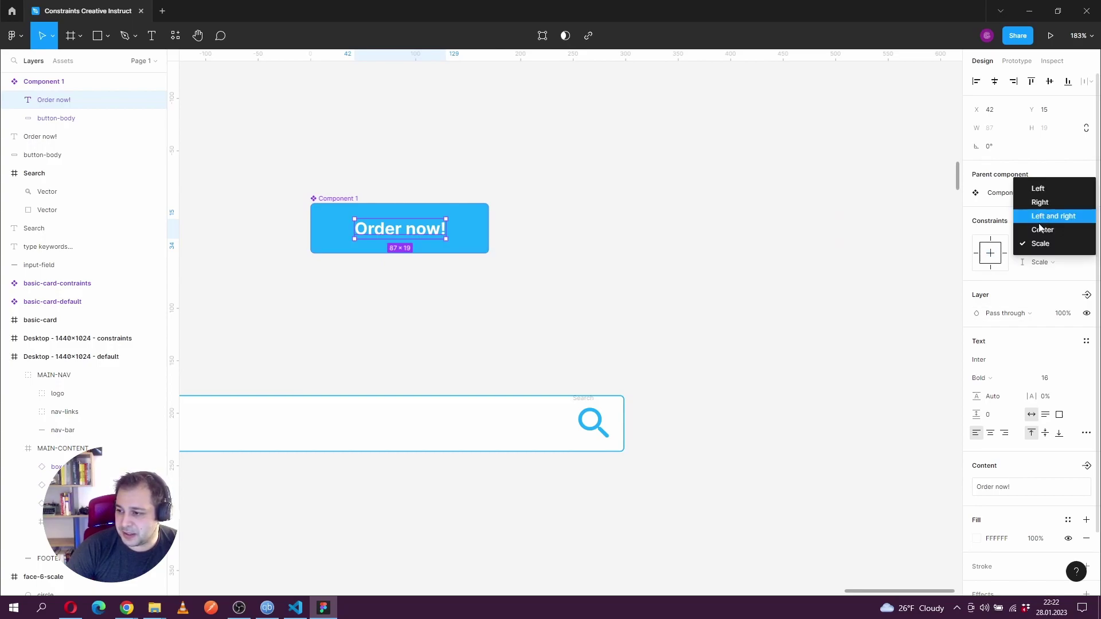
left_click(1041, 229)
left_click(1039, 261)
left_click(1041, 248)
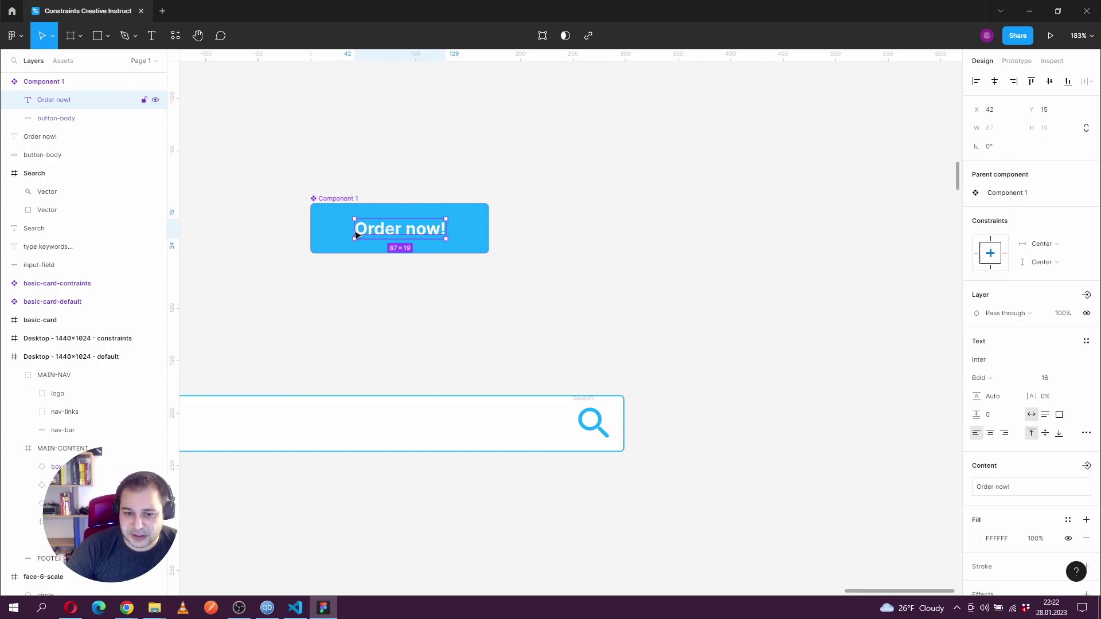
left_click(330, 200)
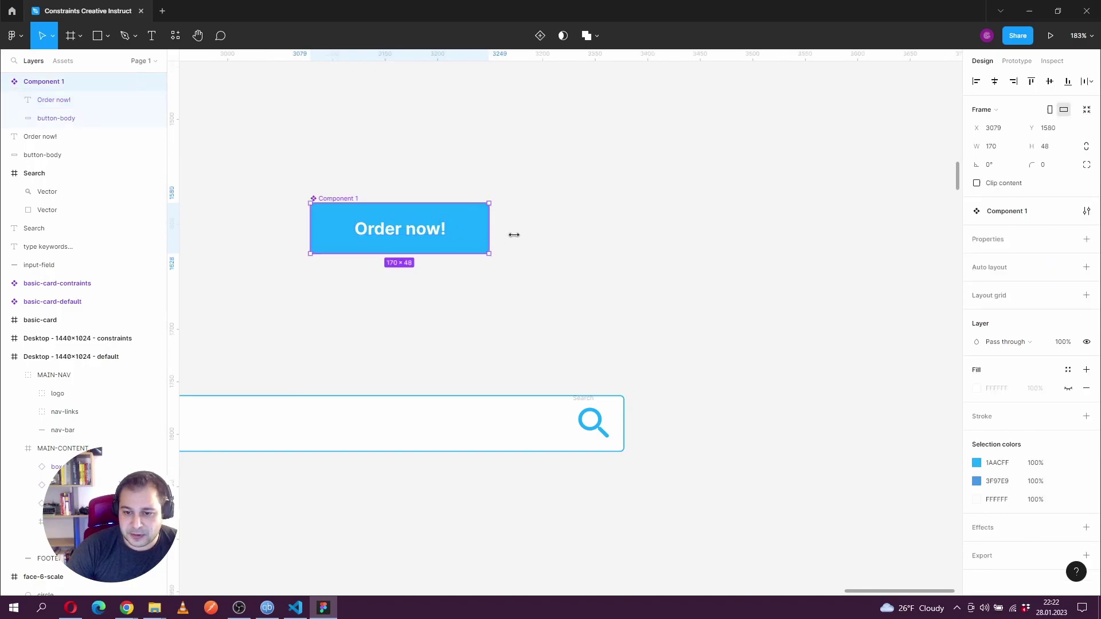
left_click_drag(513, 234, 740, 235)
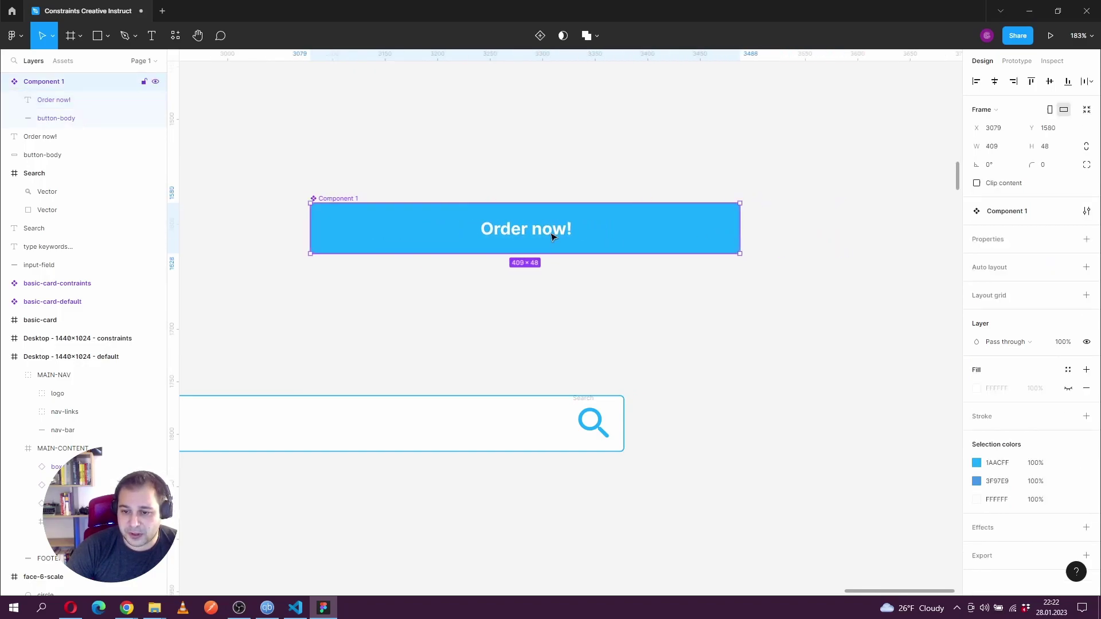
Replace the button label with 'Subscribe to the cahannel' as a trial edit.
left_click(551, 235)
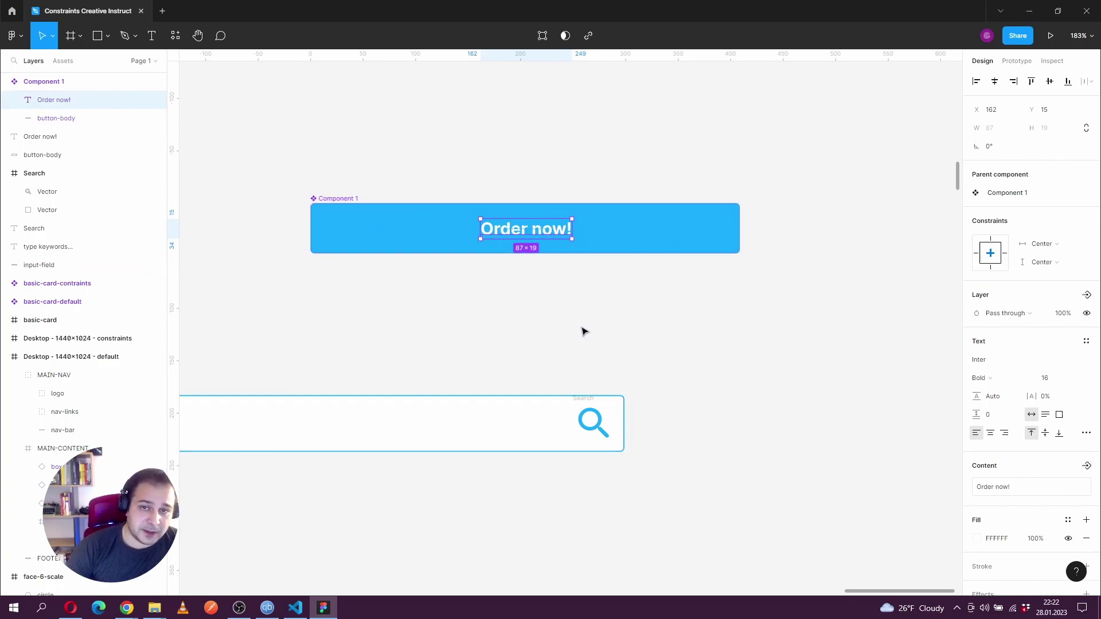
left_click(531, 277)
double_click(515, 227)
double_click(513, 229)
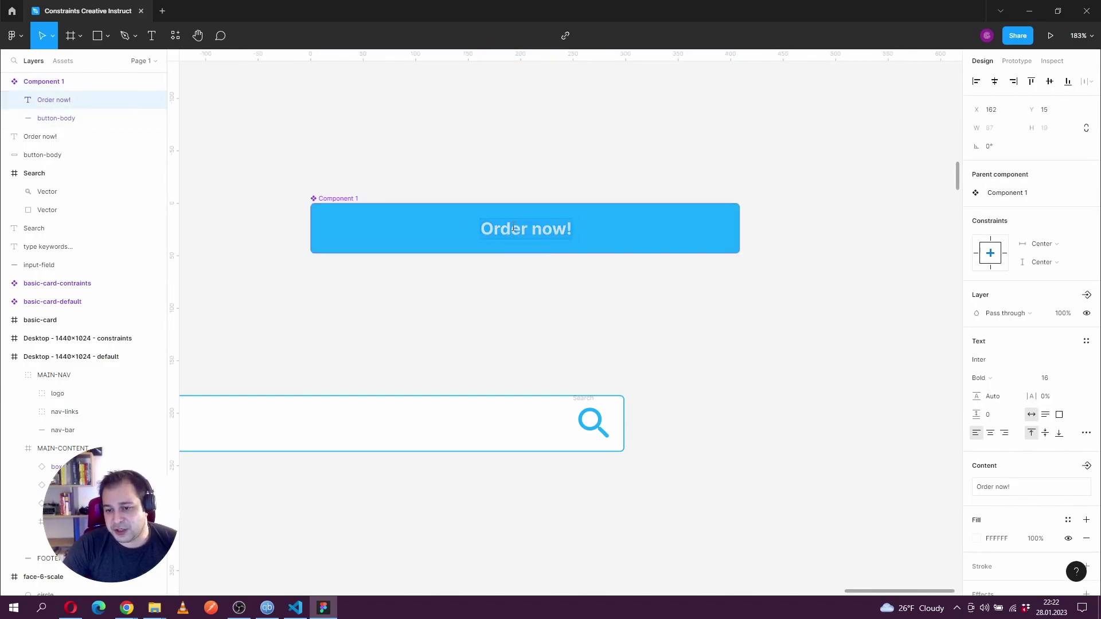
left_click(513, 229)
triple_click(513, 229)
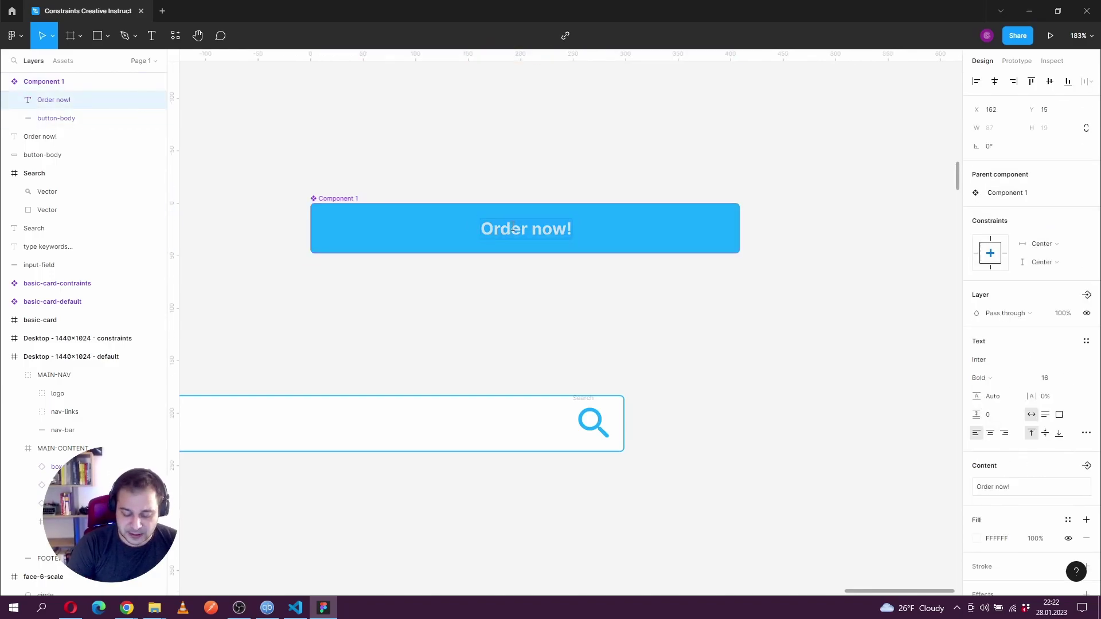
type("Subscribe to th")
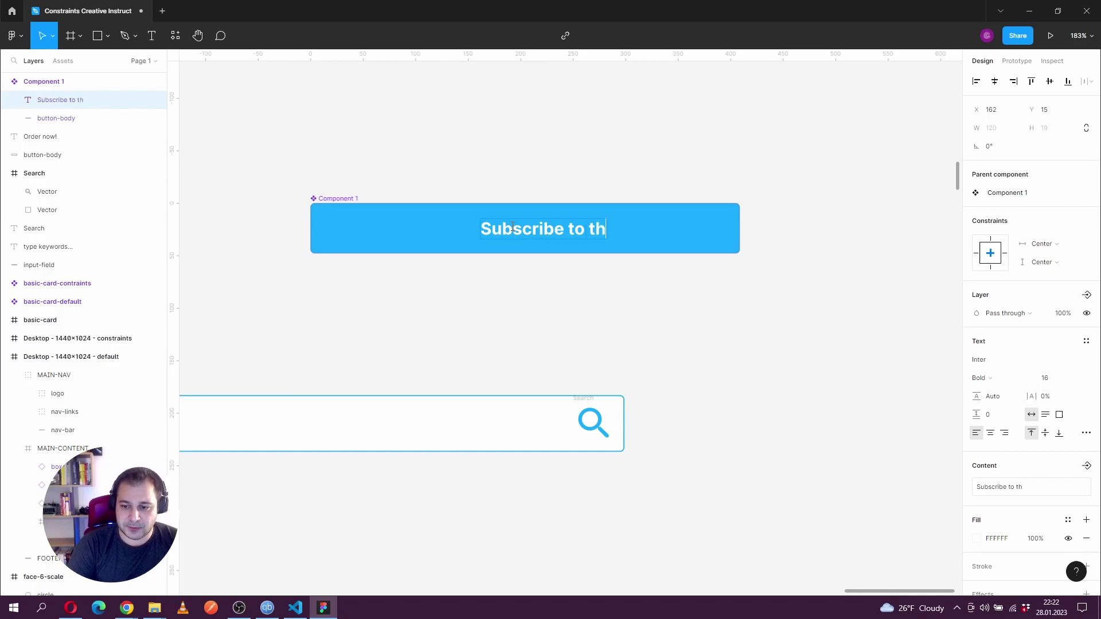
type("e ca")
type("hannel")
key("Escape")
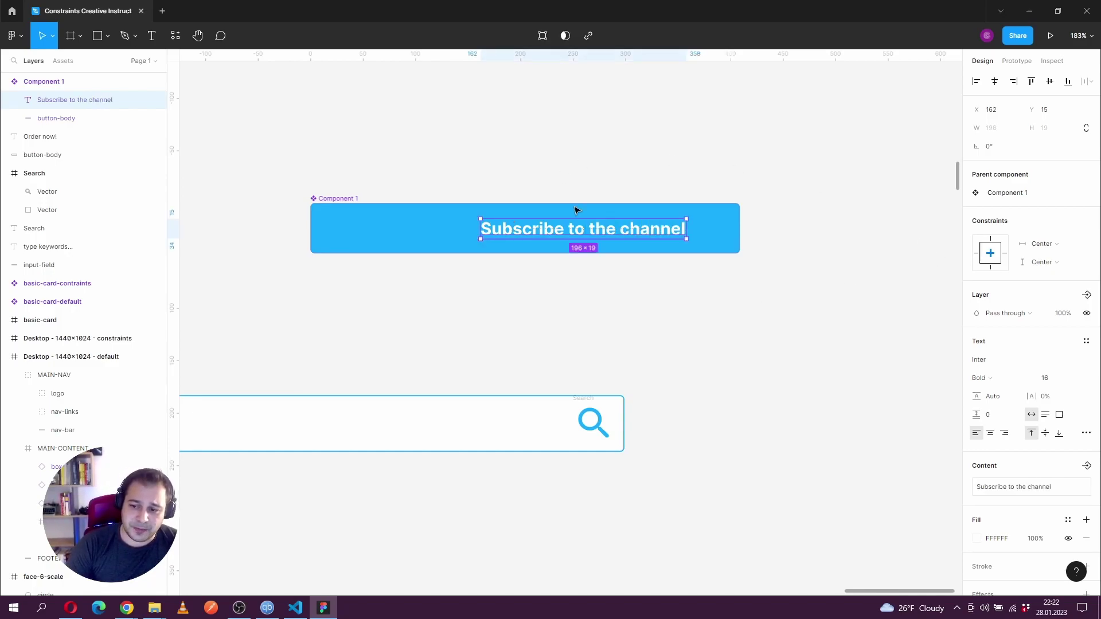
Undo the label change and widening, restoring the 170×48 Order now! button.
left_click_drag(807, 222, 611, 263)
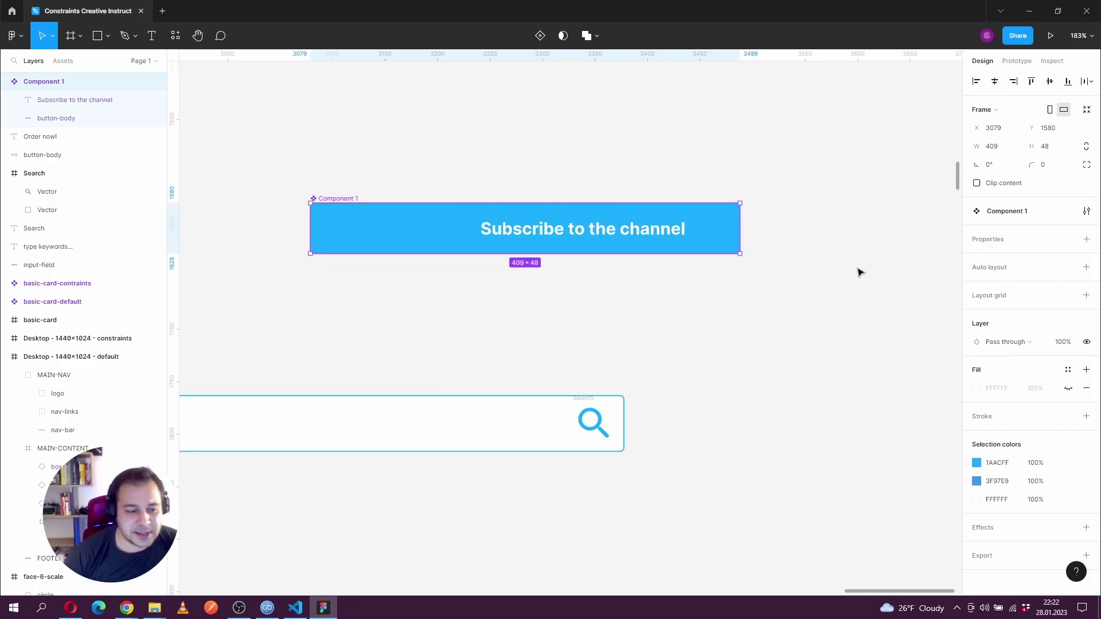
key("ctrl+z")
key("ctrl+z")
key("ctrl+z")
key("ctrl+z")
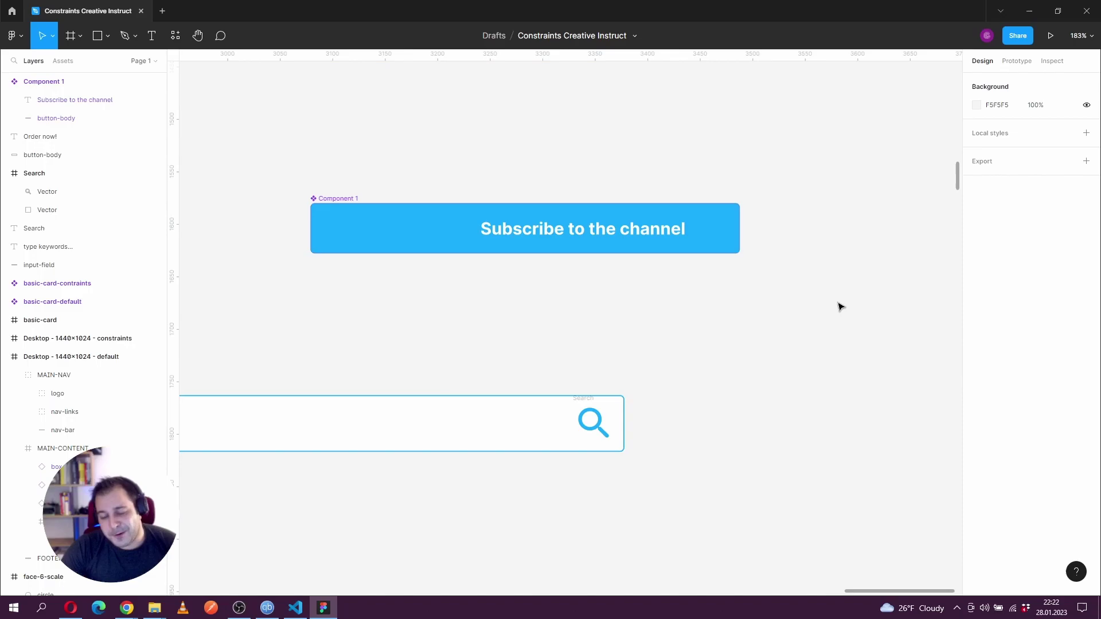
key("ctrl+z")
key("ctrl+z")
key("ctrl+z")
key("ctrl+z")
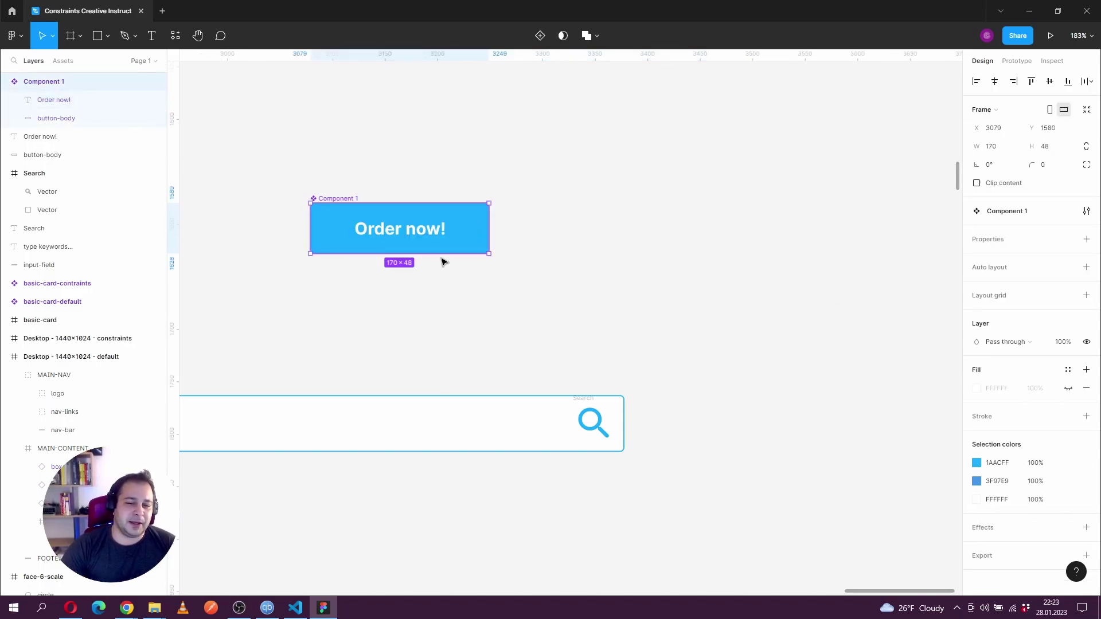
Select the Component 1 button and widen it to 489 px.
double_click(442, 228)
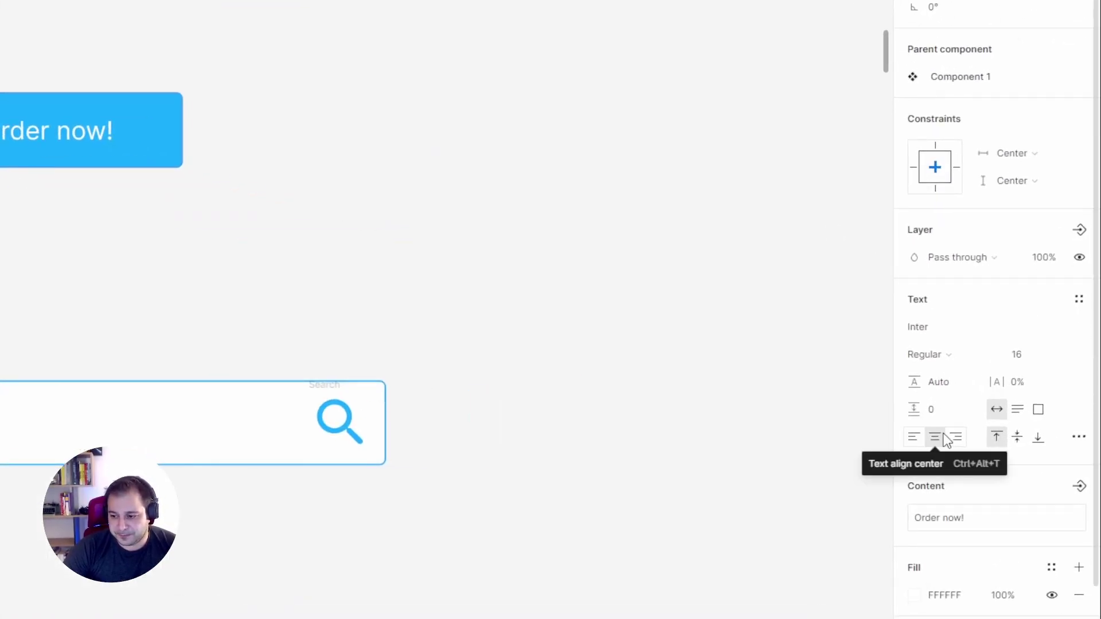
left_click_drag(0, 7, 271, 270)
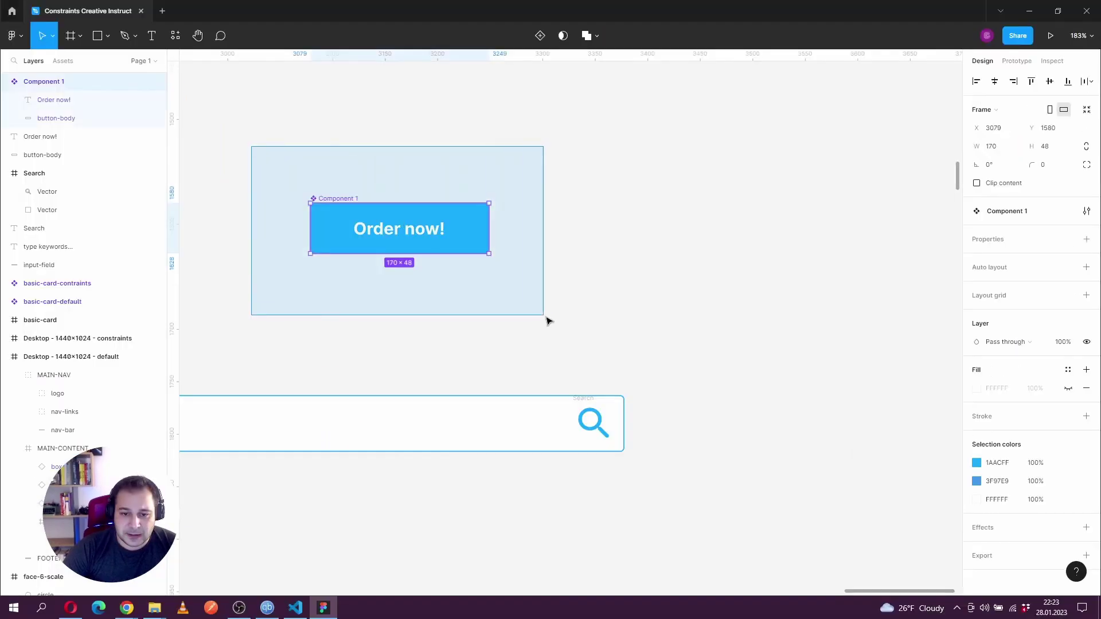
left_click_drag(545, 320, 546, 320)
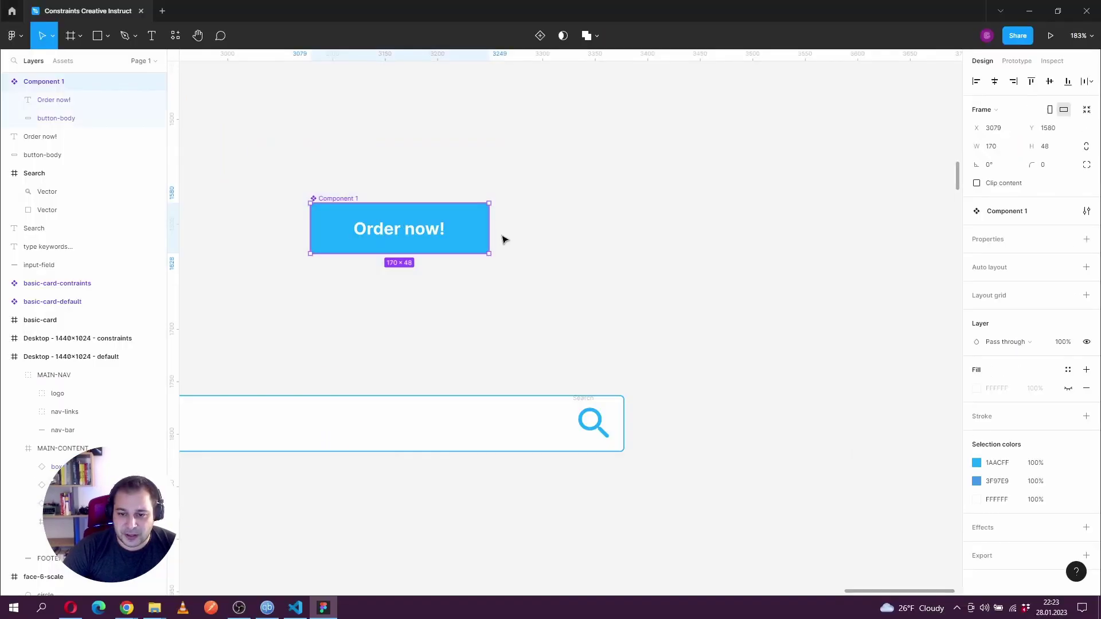
left_click_drag(491, 231, 824, 231)
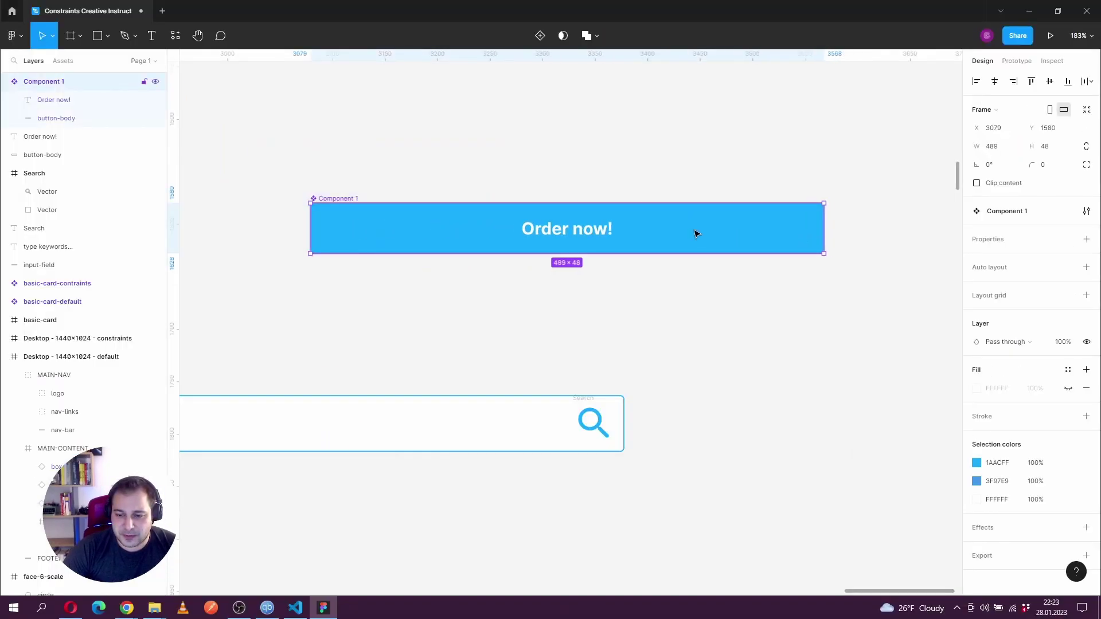
Relabel the button 'Subscribe to the channel' and narrow it to check the text stays centred.
double_click(598, 231)
double_click(597, 231)
type("Sub")
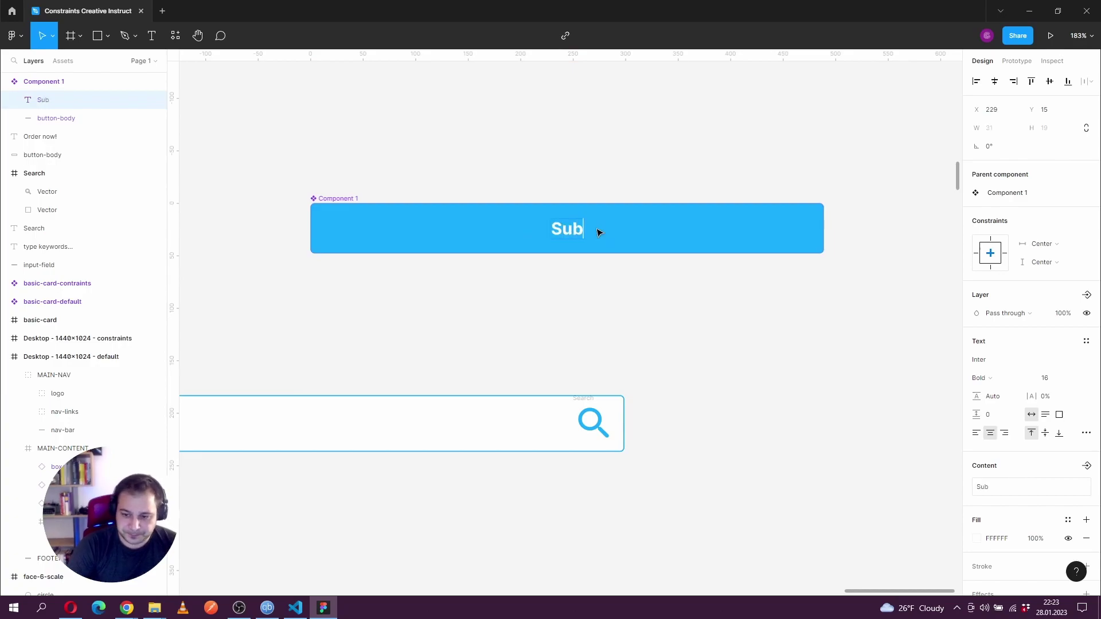
type("scribe to the channel")
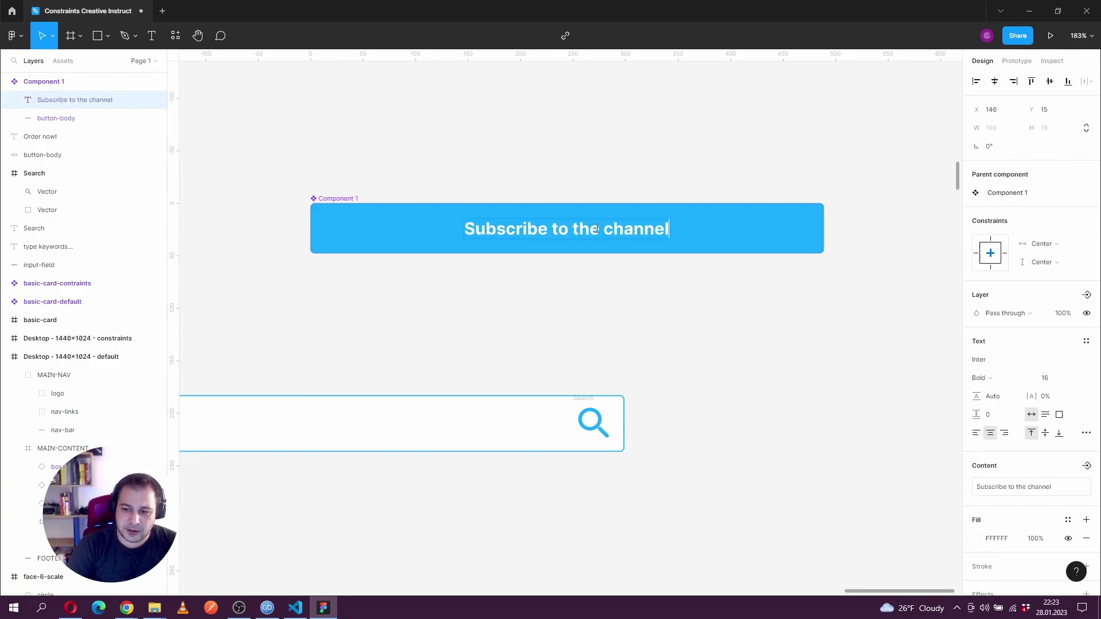
key("Escape")
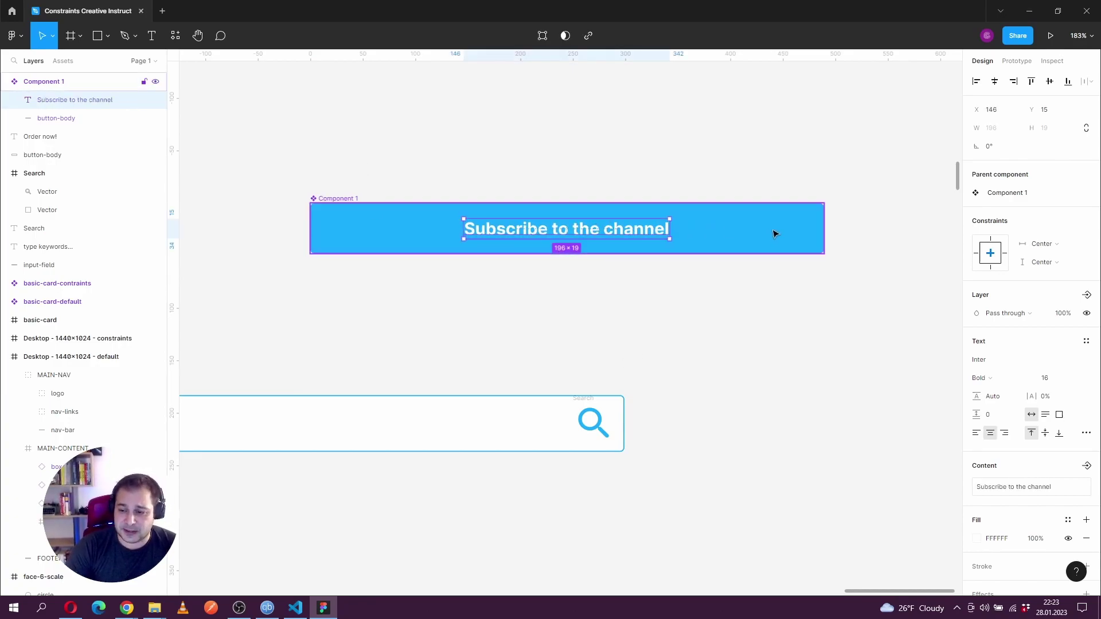
left_click(826, 238)
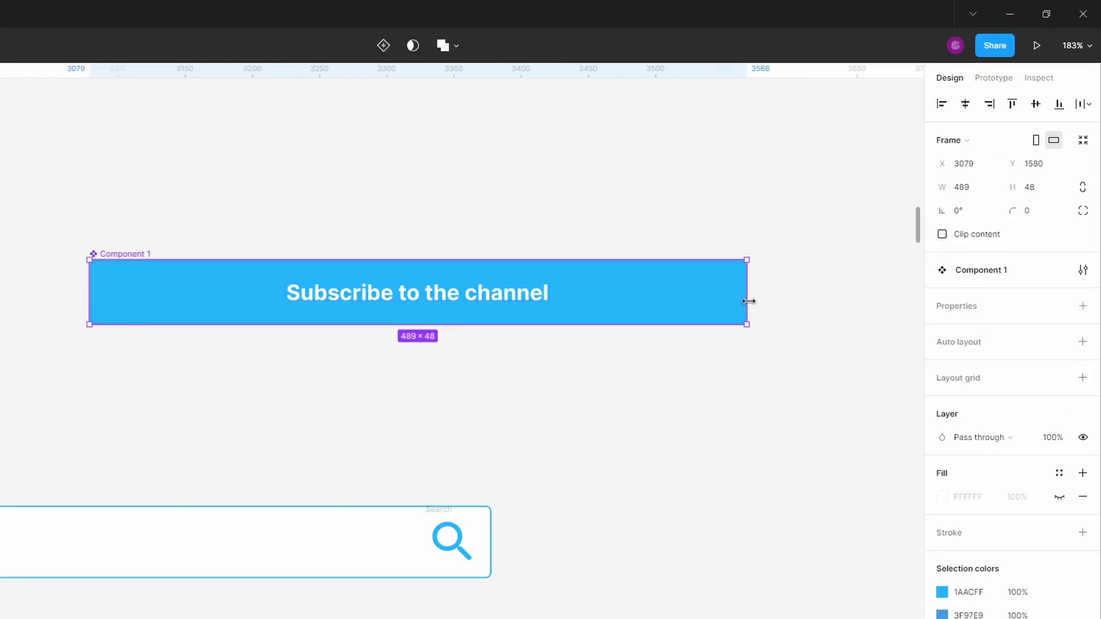
left_click_drag(749, 301, 631, 292)
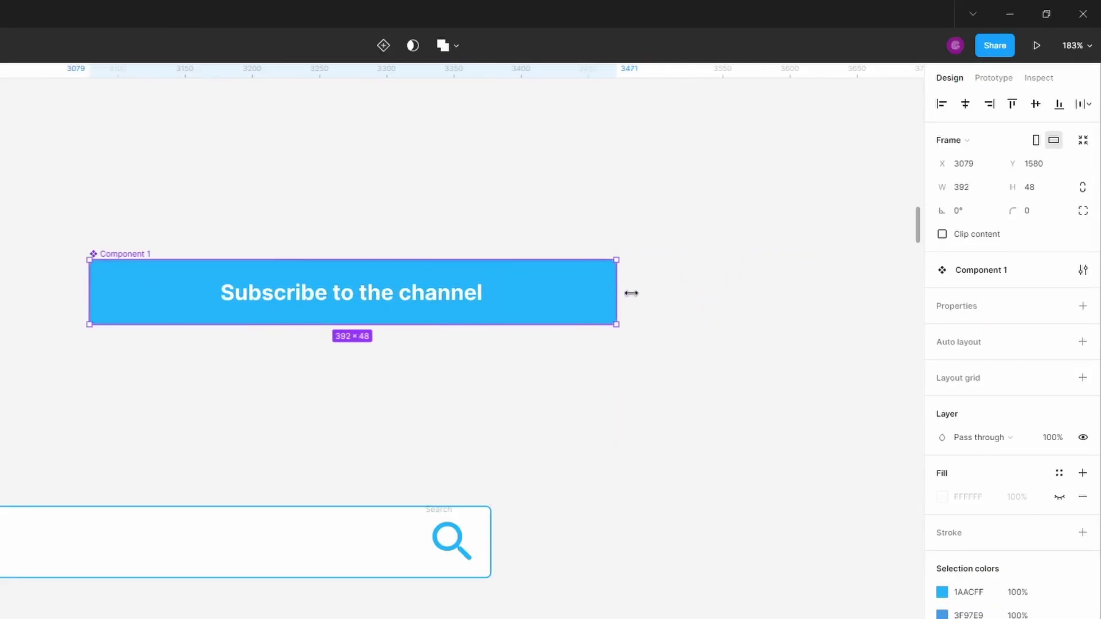
Select the Search label, field and icon group, undoing the placeholder text wrapping.
scroll(837, 390, "down", 3)
left_click_drag(1, 269, 709, 379)
left_click(28, 535)
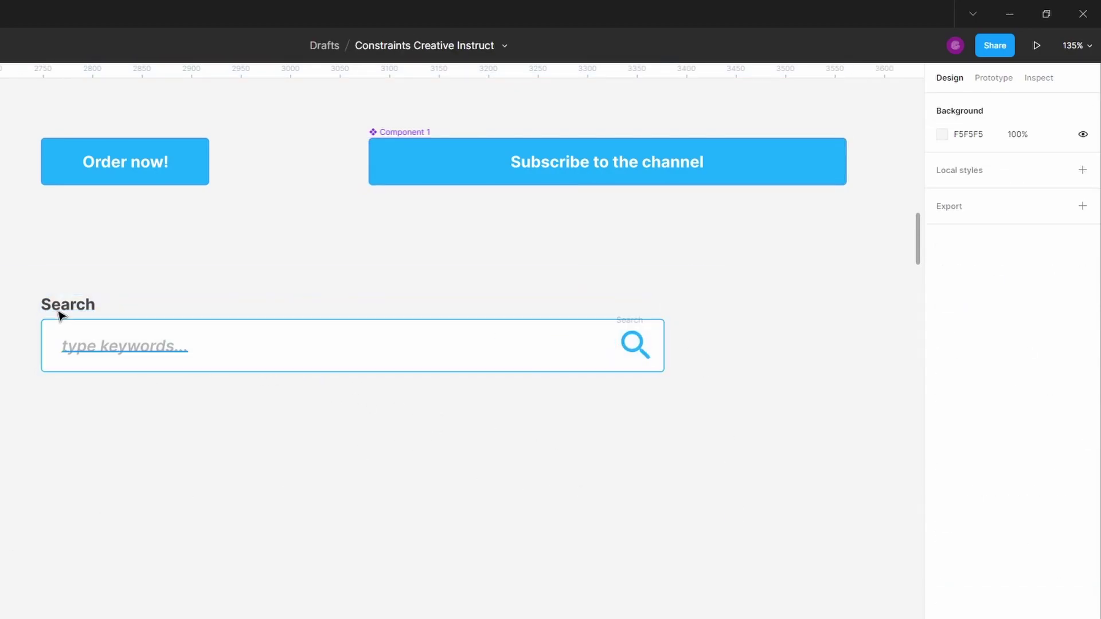
left_click_drag(61, 317, 237, 352)
key("ctrl+z")
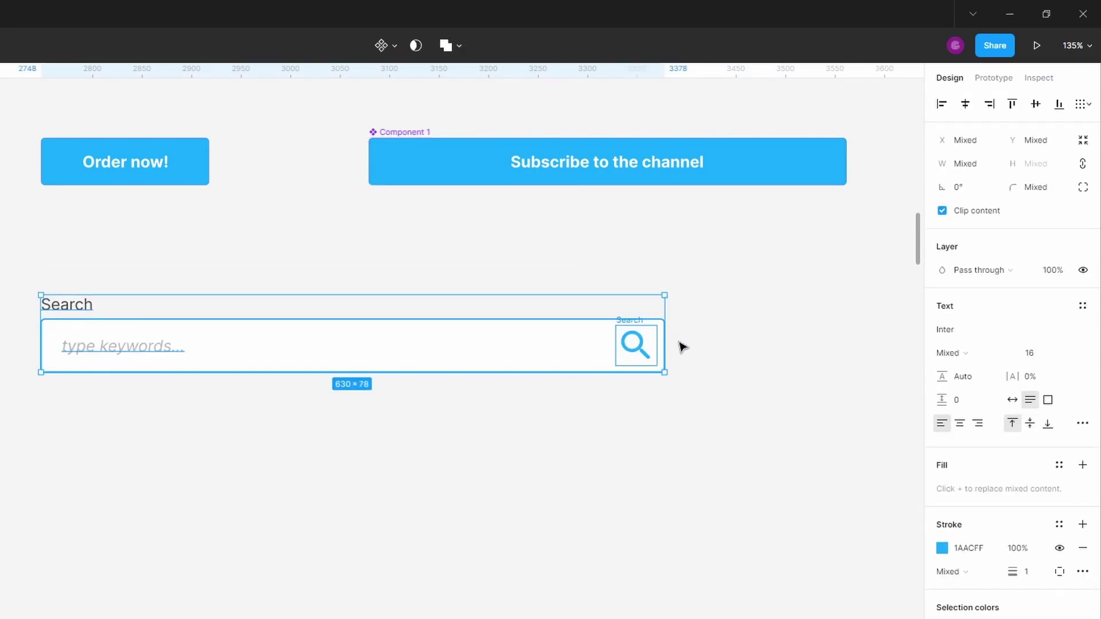
left_click_drag(35, 269, 64, 289)
key("ctrl+z")
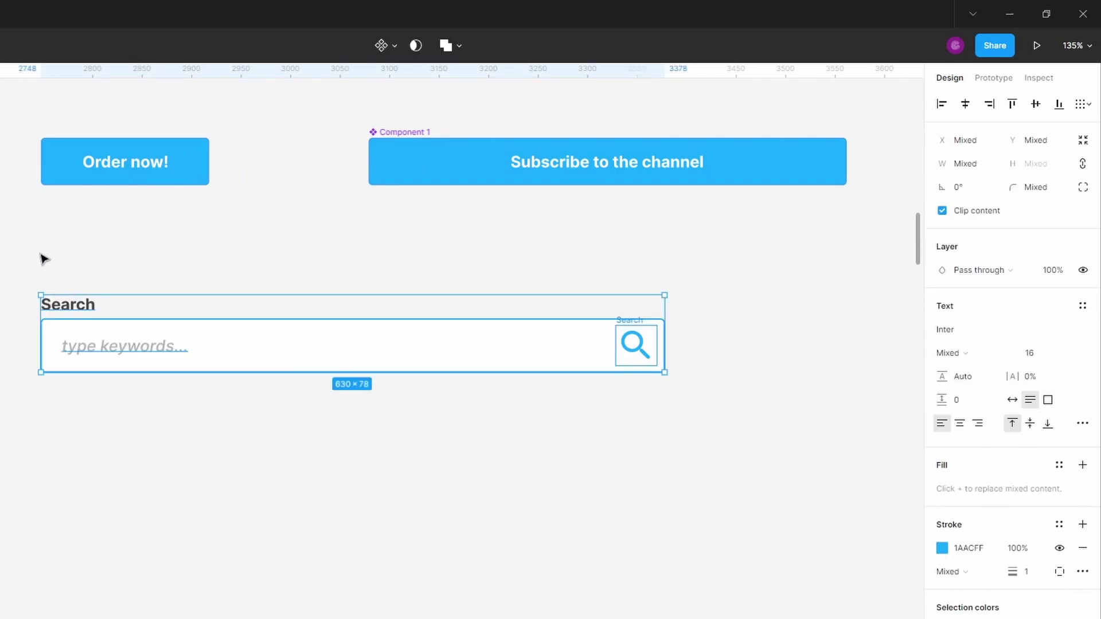
left_click_drag(3, 234, 707, 462)
Test-resize the Search group back to 630 wide and duplicate it just below.
left_click_drag(664, 361, 381, 366)
left_click_drag(538, 284, 759, 287)
left_click(474, 367)
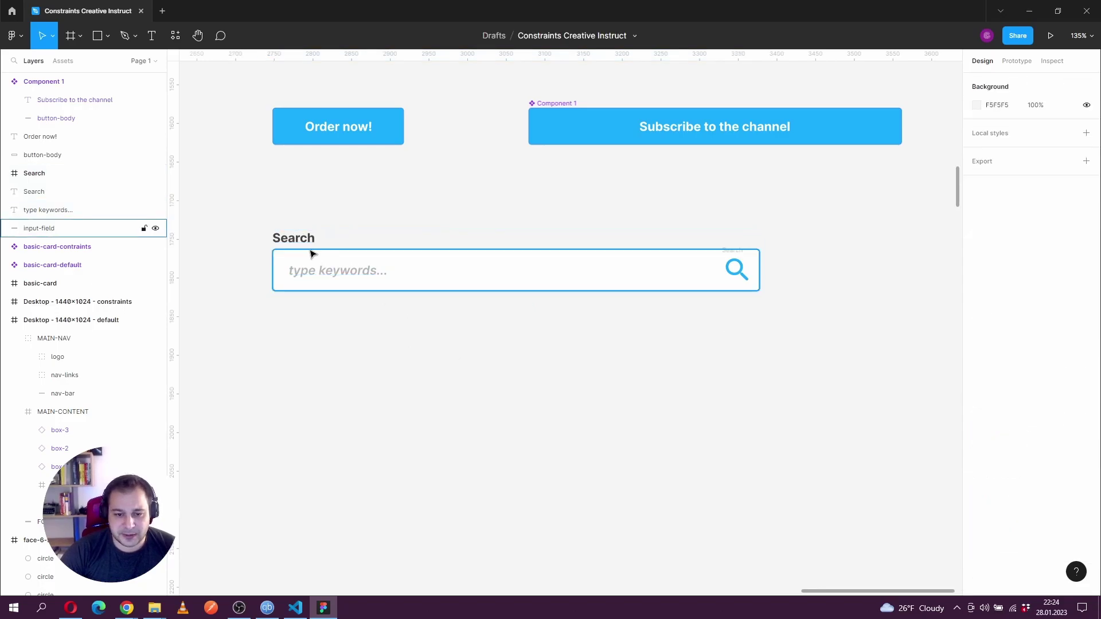
left_click(293, 238)
key("Escape")
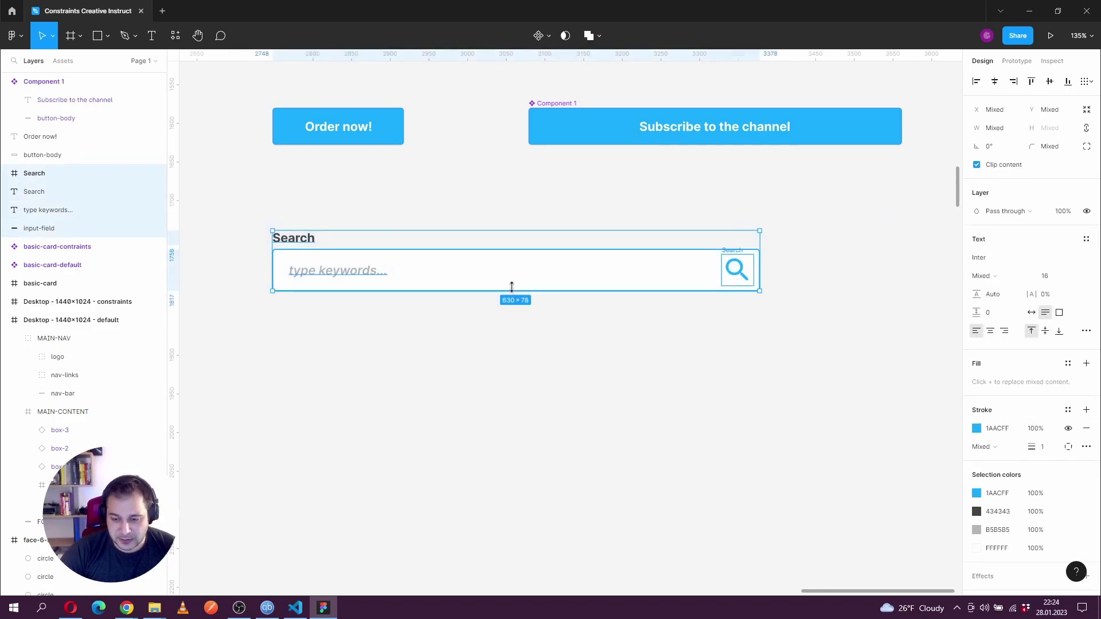
left_click_drag(515, 290, 507, 392)
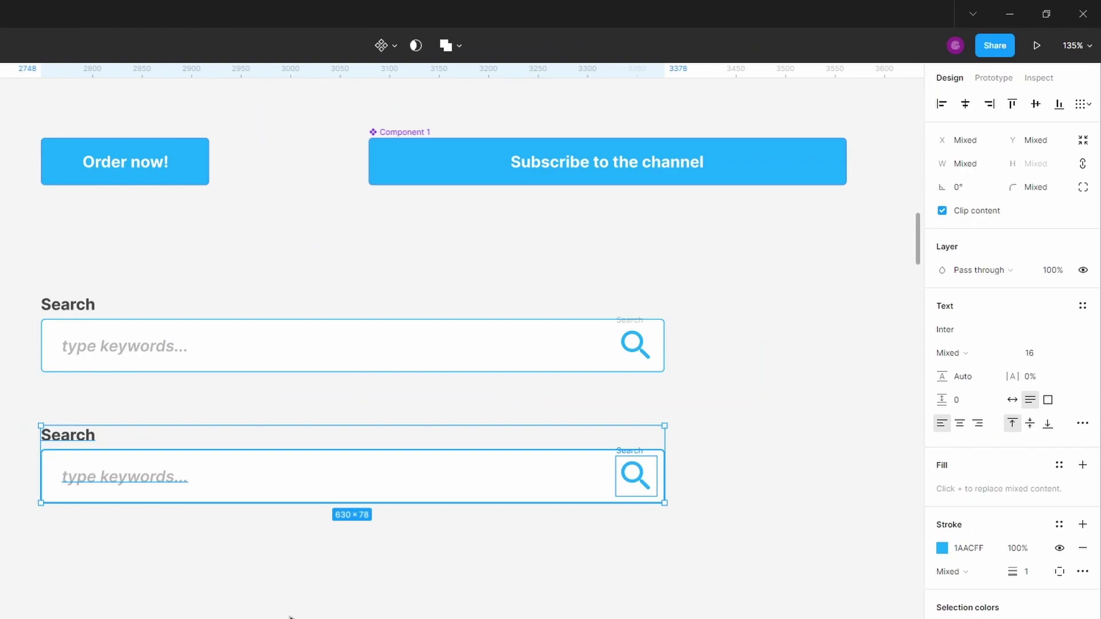
Make the copied Search group Component 2 and inspect its label and placeholder text.
key("ctrl+alt+k")
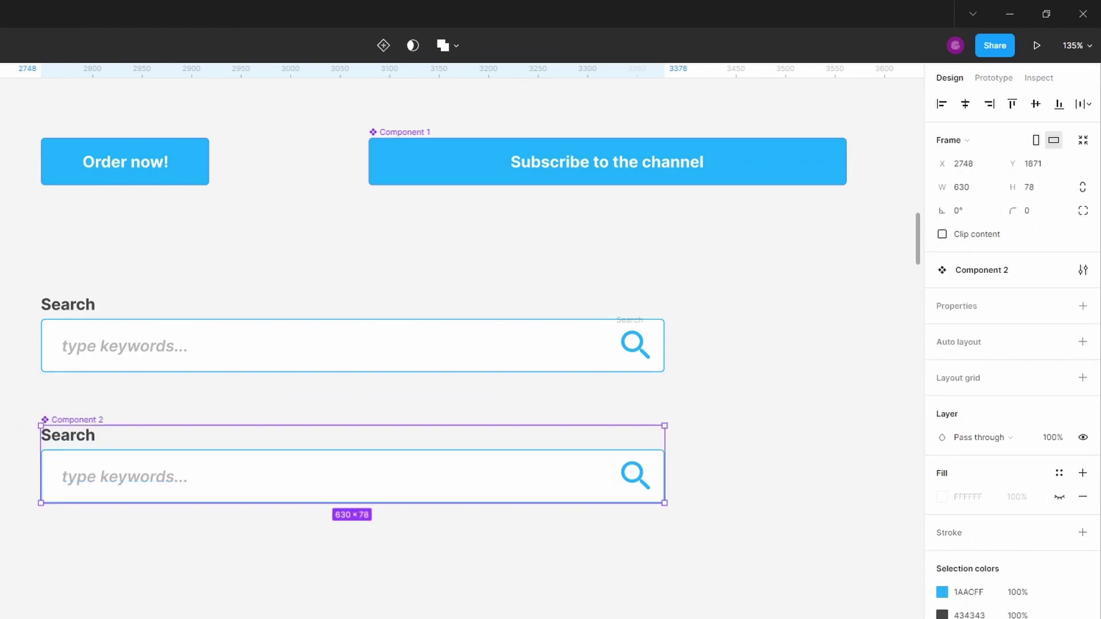
double_click(68, 446)
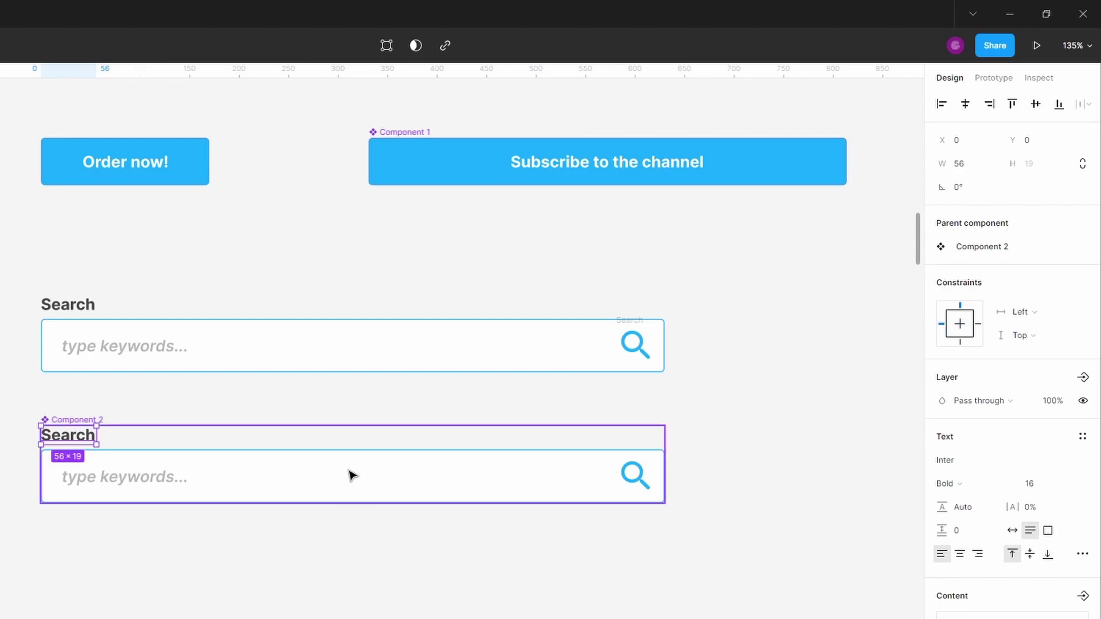
left_click(91, 486)
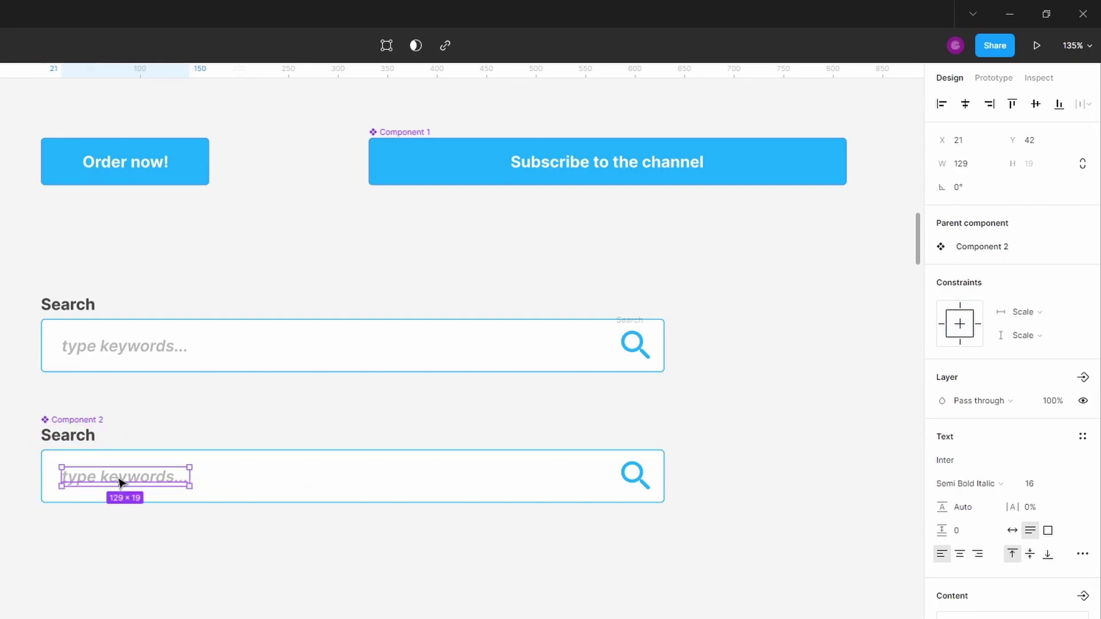
double_click(118, 476)
key("Escape")
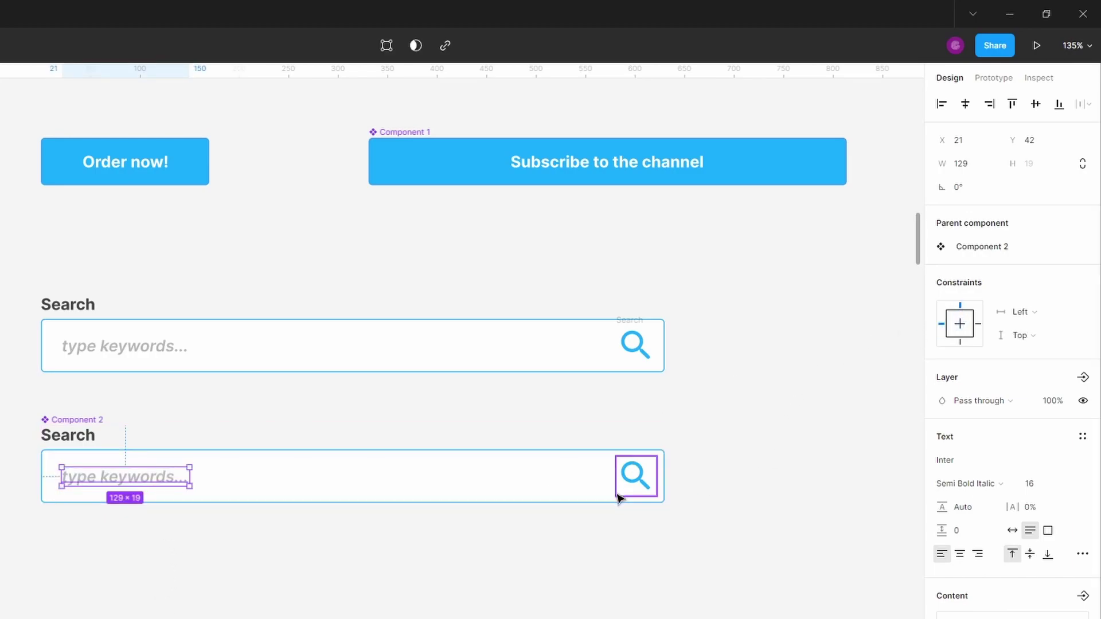
Pin the search icon to the Right and Top of its field.
left_click(650, 488)
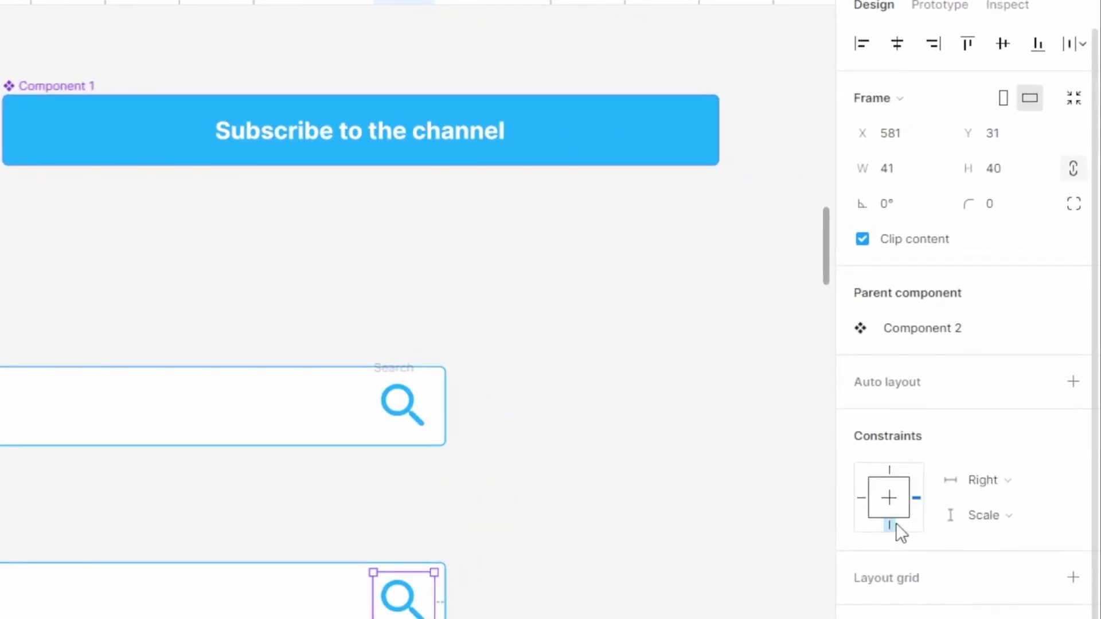
left_click(891, 470)
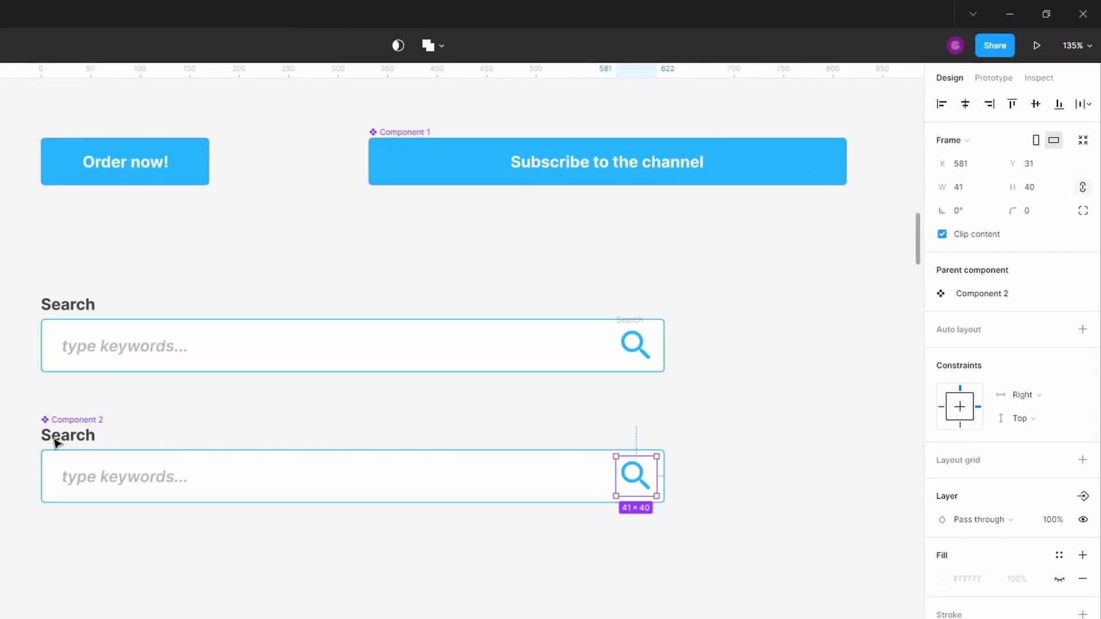
left_click(73, 423)
Test-resize the search component to check the icon, then restore it to 630 wide.
left_click_drag(661, 453, 596, 453)
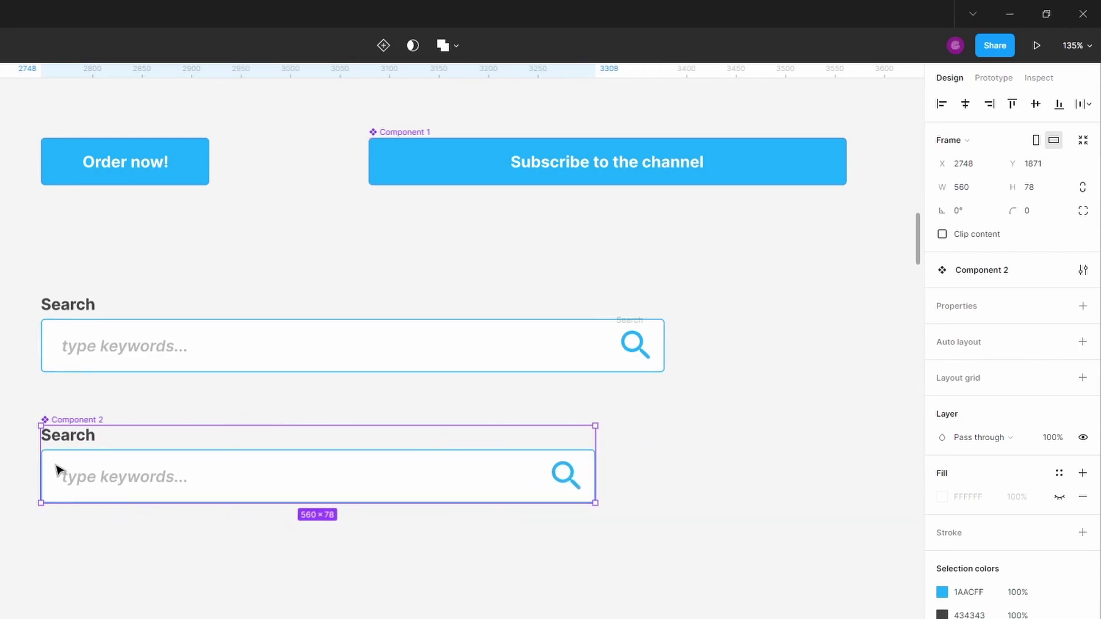
left_click_drag(38, 464, 62, 478)
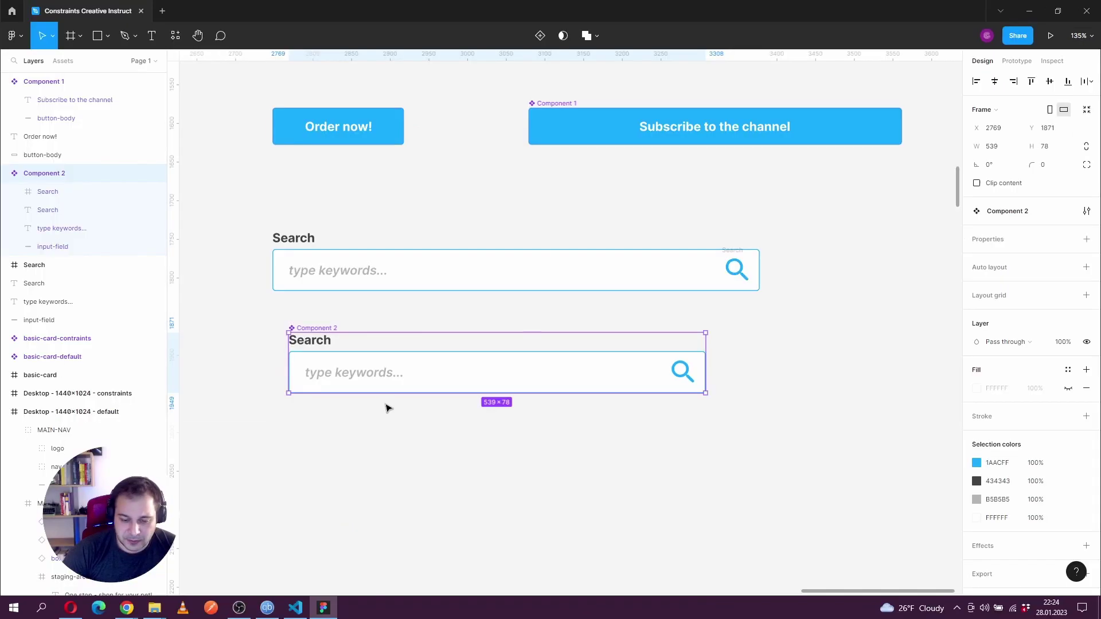
left_click_drag(705, 361, 759, 362)
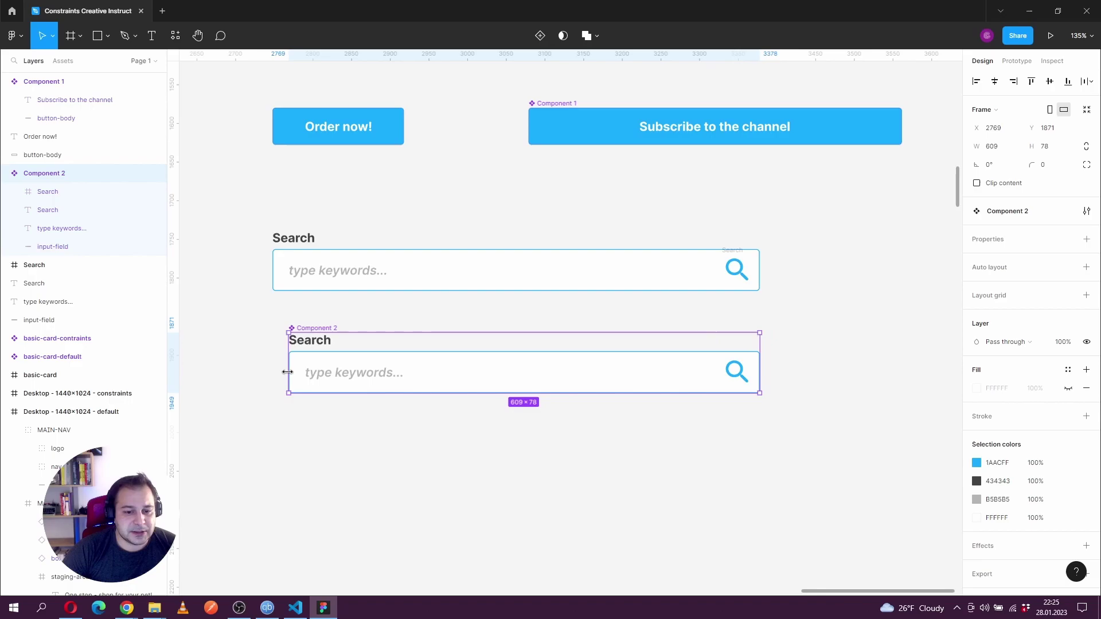
left_click_drag(287, 372, 274, 370)
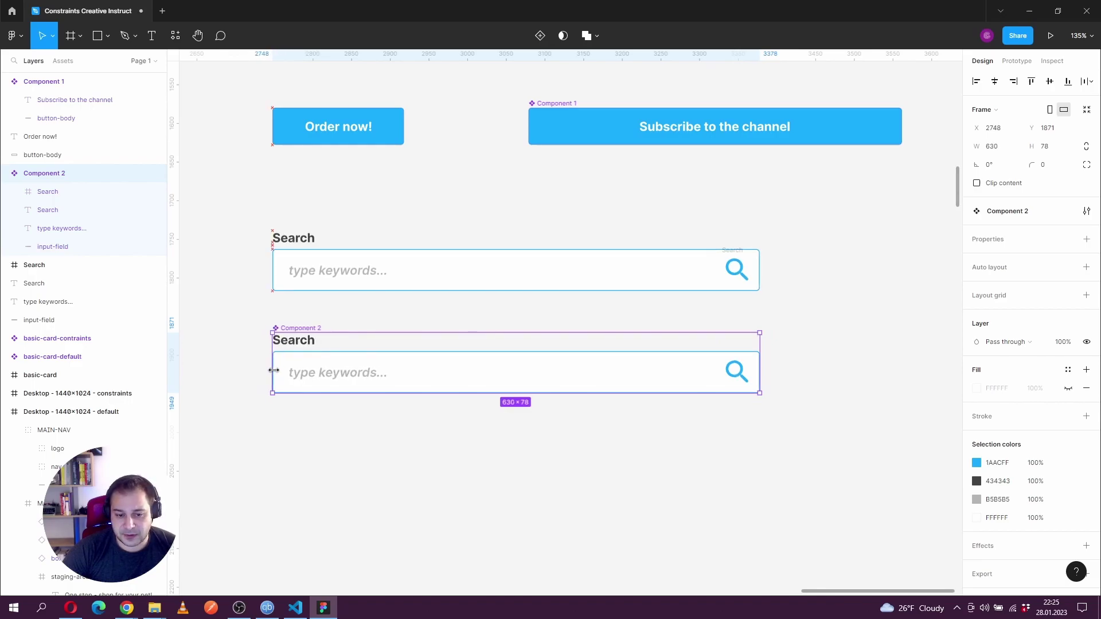
Duplicate the search component below and stretch the copy to 1100 wide.
left_click_drag(419, 369, 425, 499)
scroll(445, 417, "down", 5)
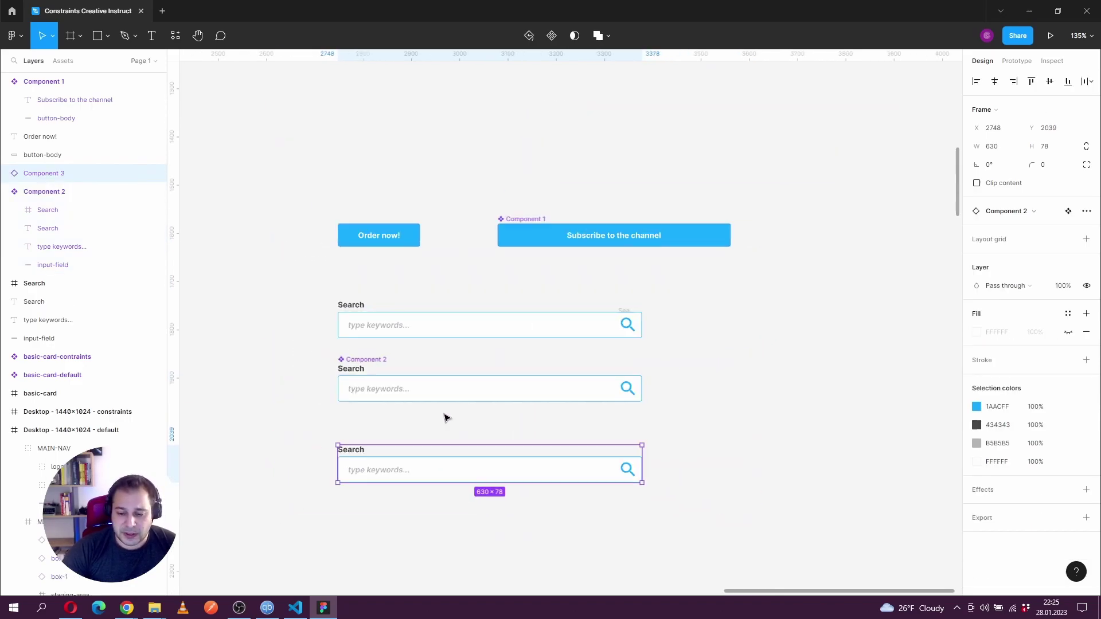
left_click_drag(611, 459, 805, 451)
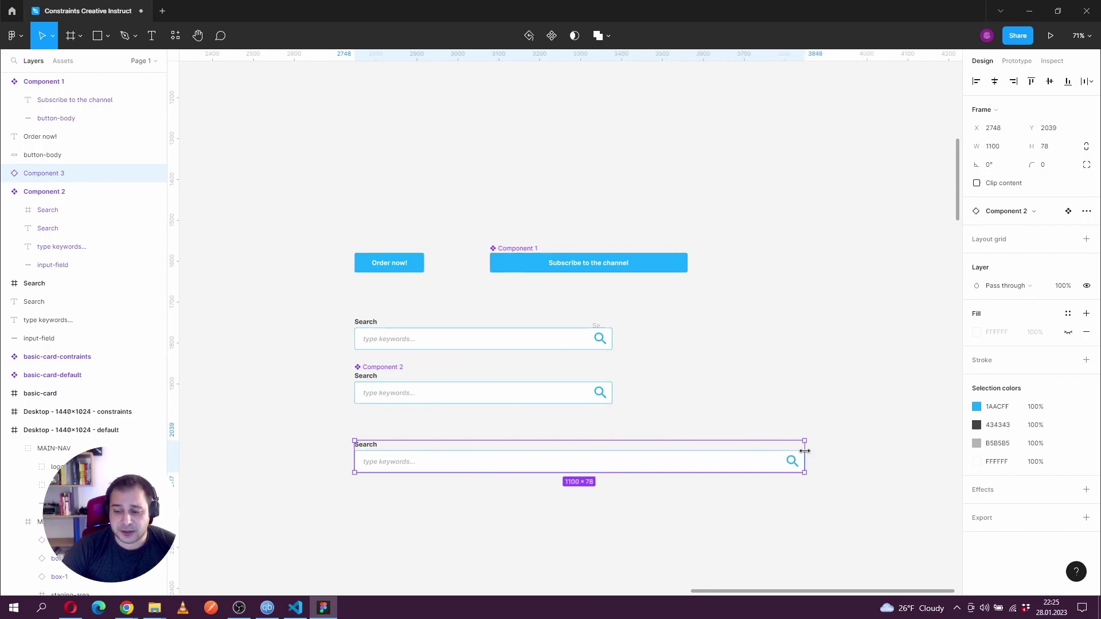
scroll(565, 475, "down", 2)
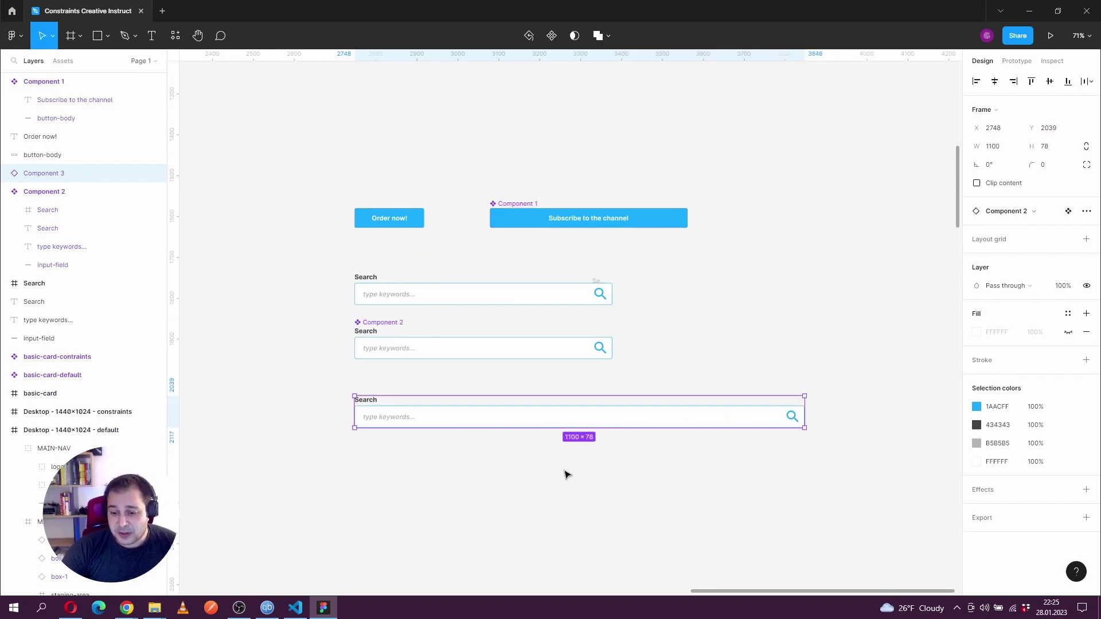
Add another copy narrowed to 330 wide, right-aligned with the wide copy, and zoom in.
left_click(482, 353)
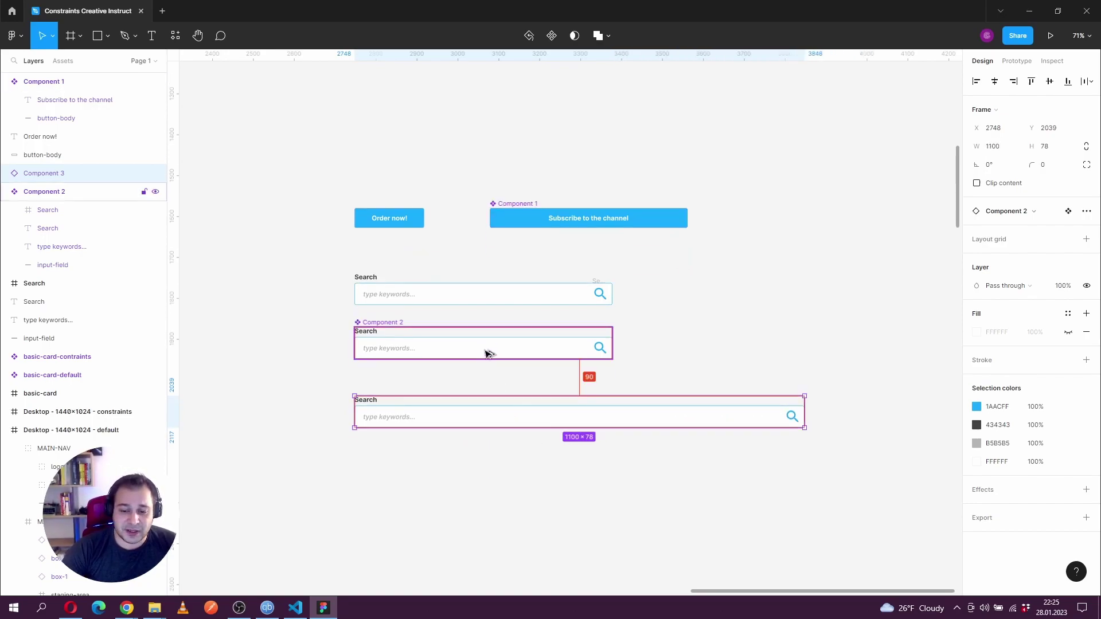
left_click_drag(491, 351, 490, 486)
left_click_drag(354, 483, 477, 487)
left_click_drag(576, 485, 826, 464)
key("z")
left_click(768, 492)
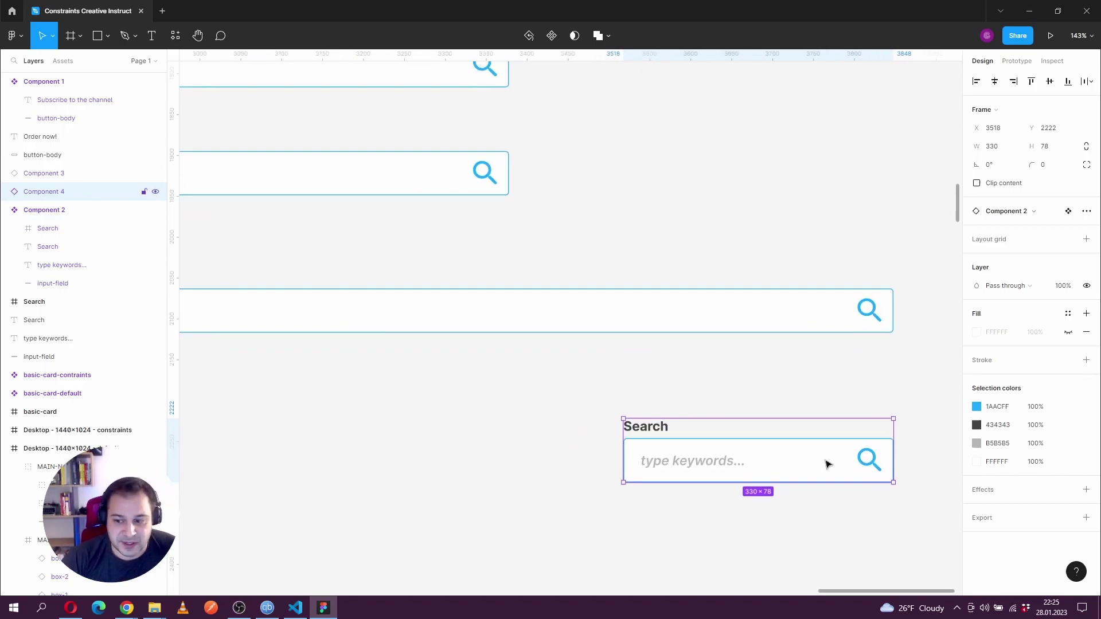
scroll(826, 463, "down", 5)
scroll(297, 444, "down", 5)
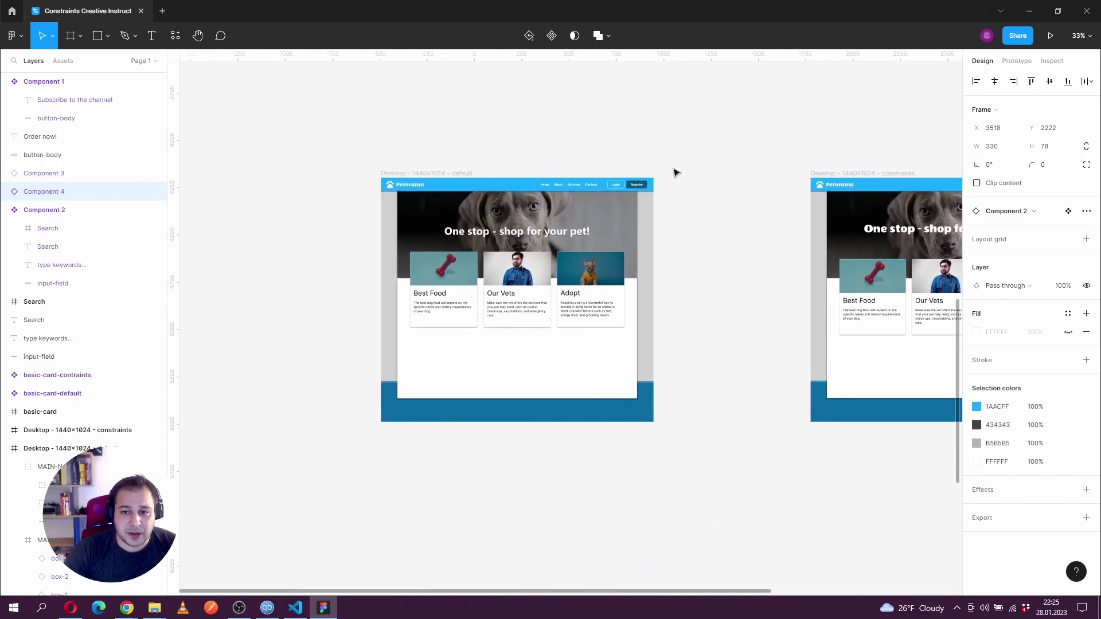
Select the Petorama default desktop frame and expand MAIN-NAV in the Layers panel.
scroll(517, 260, "up", 3)
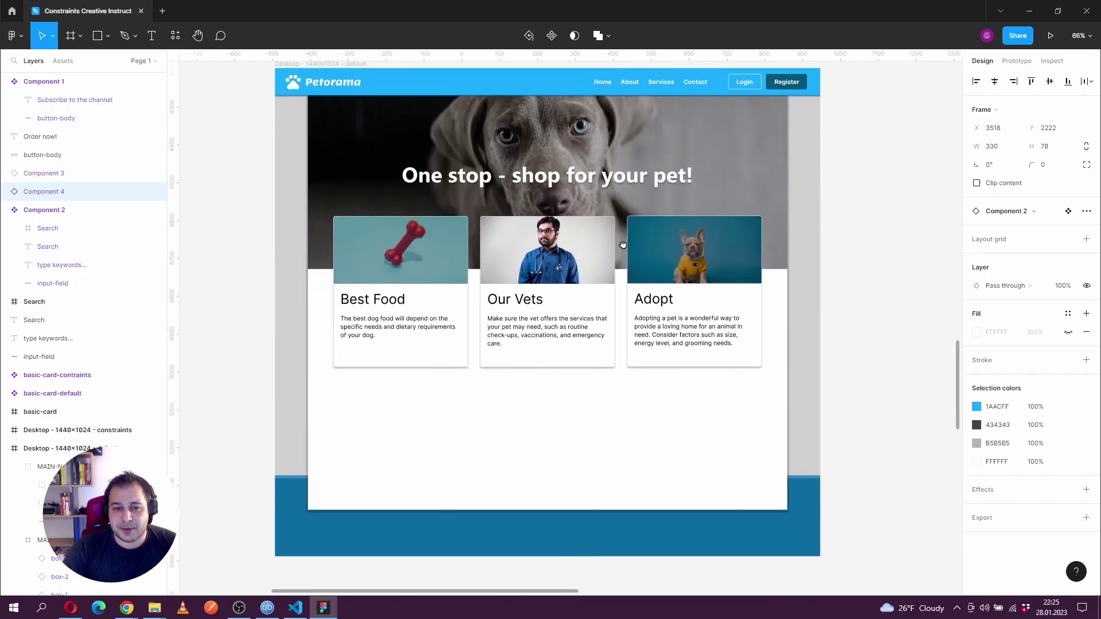
left_click(524, 288)
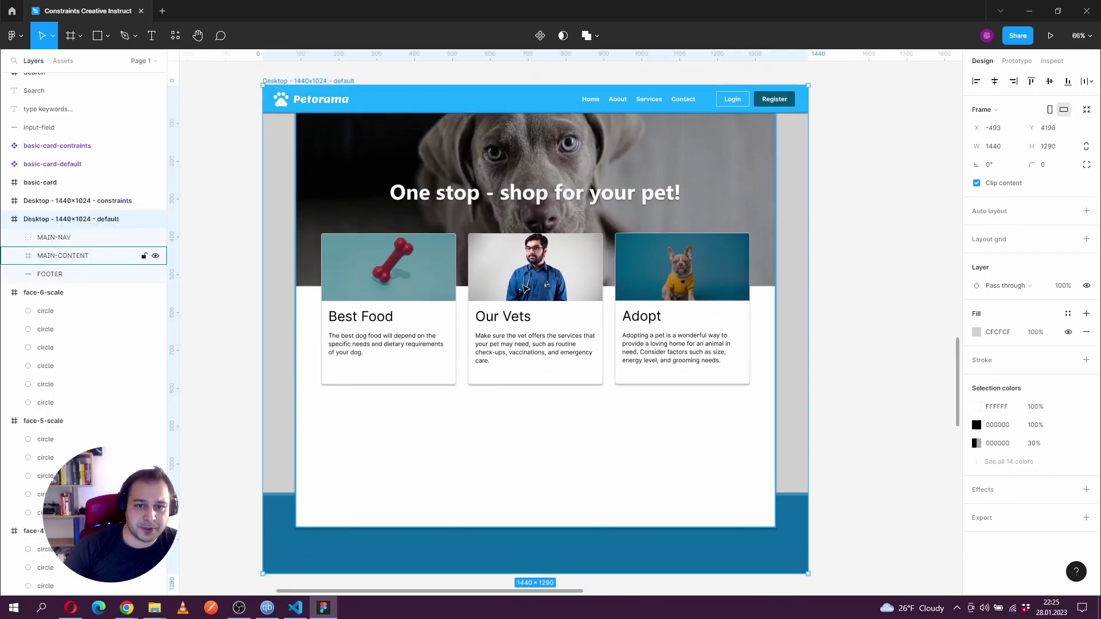
left_click(505, 96)
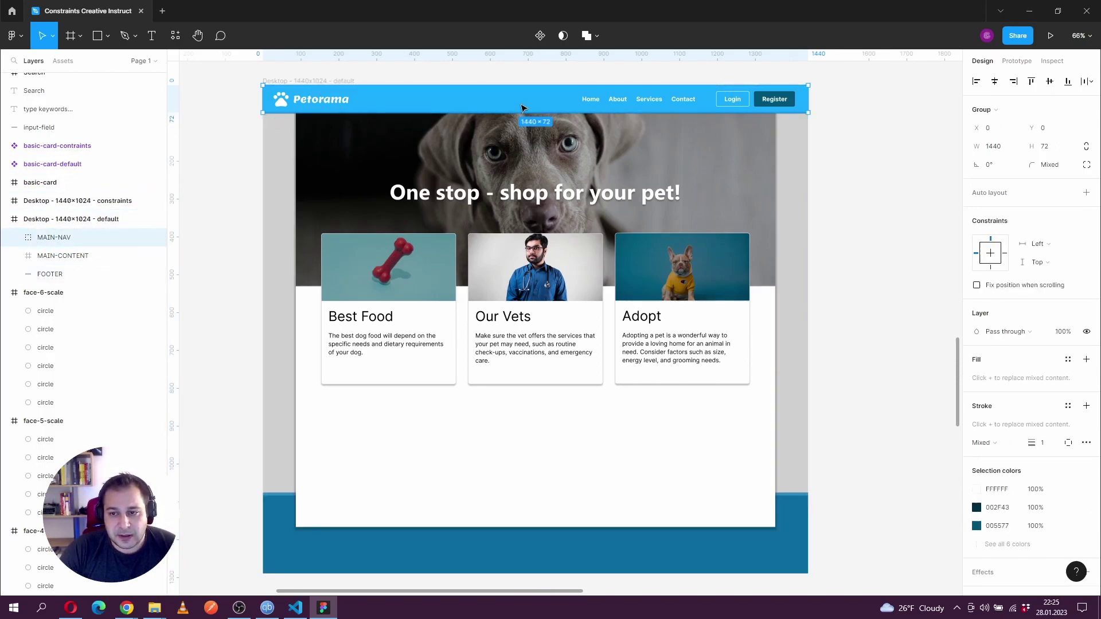
left_click(14, 237)
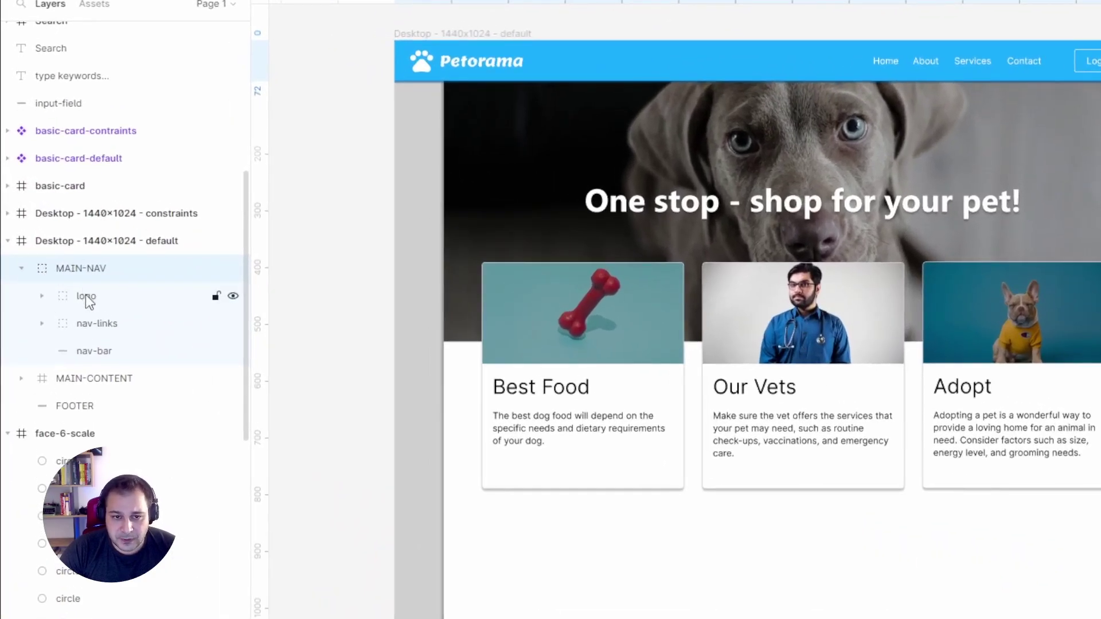
Inspect the logo, nav-links, MAIN-CONTENT and the 1440×209 FOOTER layers.
left_click(57, 255)
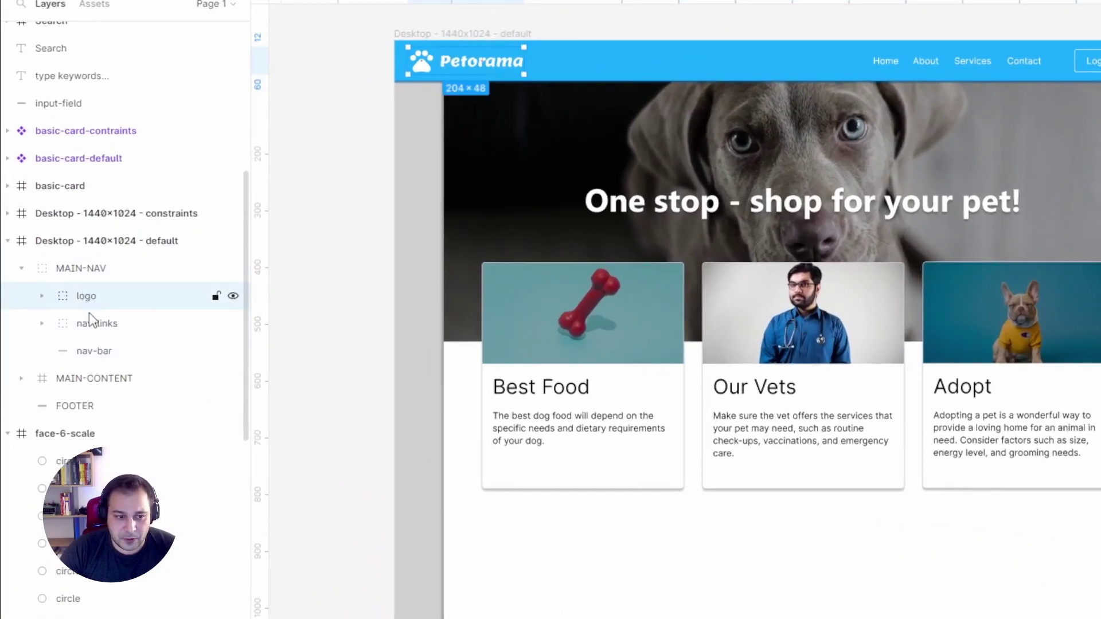
left_click(95, 323)
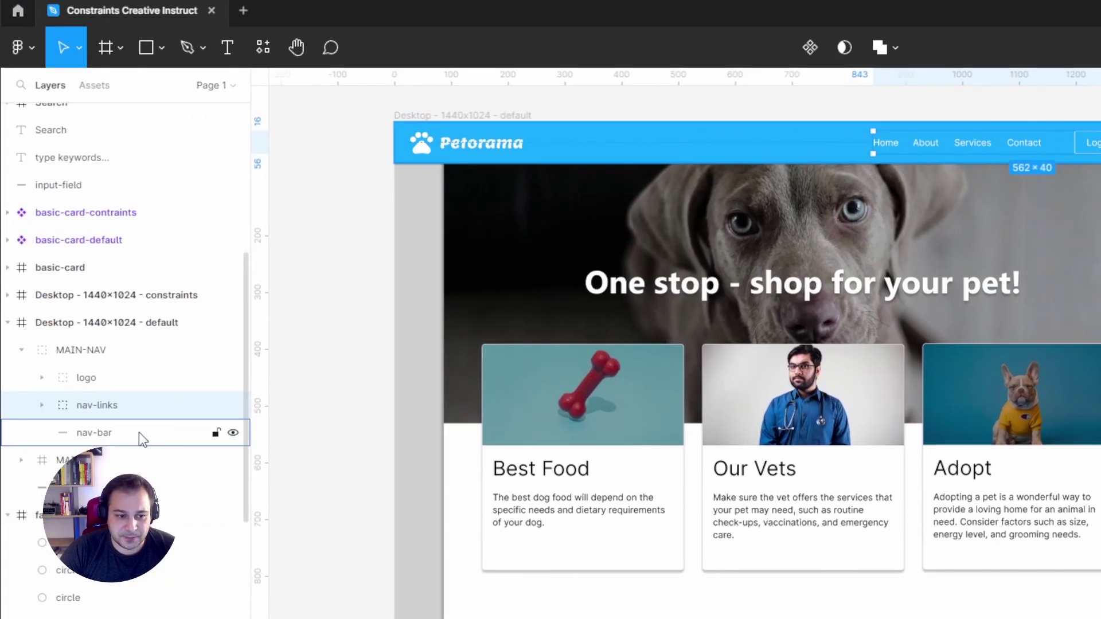
left_click(141, 459)
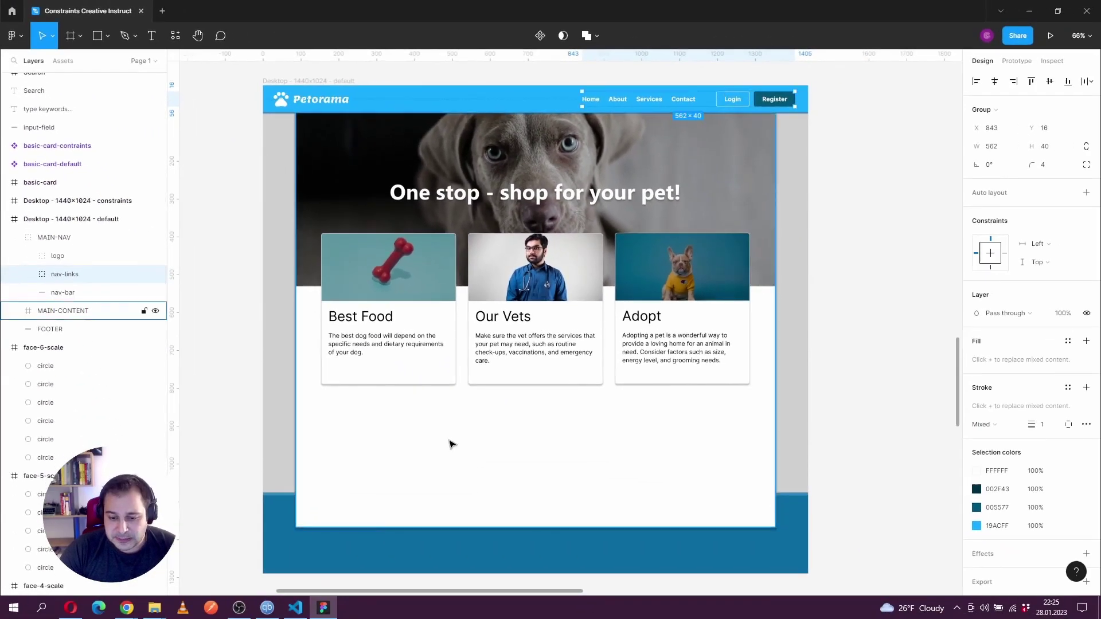
scroll(405, 332, "down", 1)
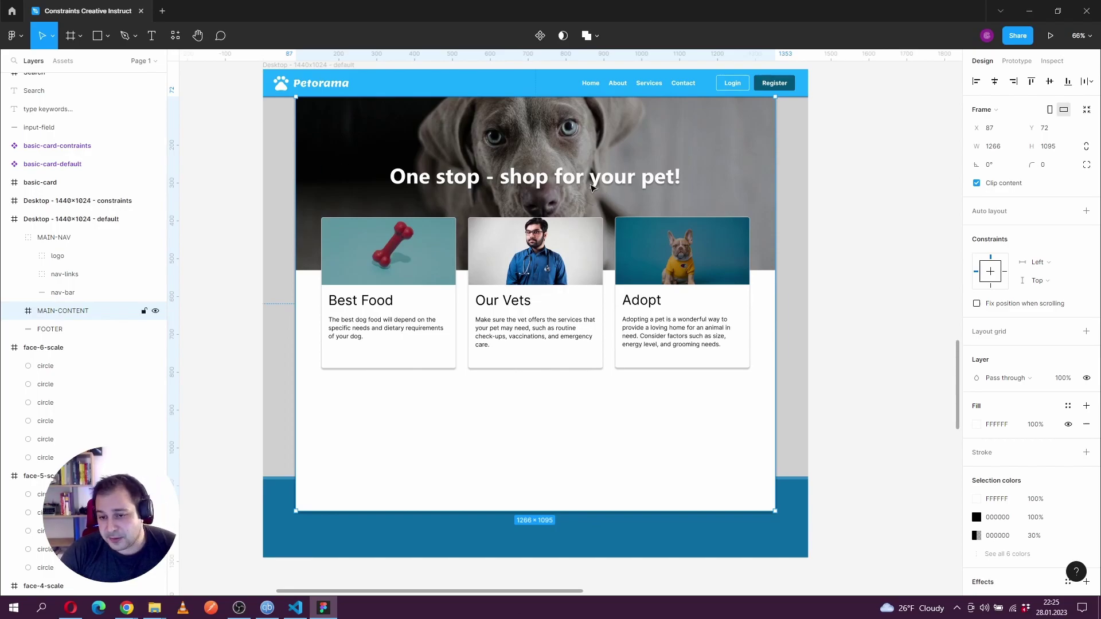
scroll(611, 398, "down", 3)
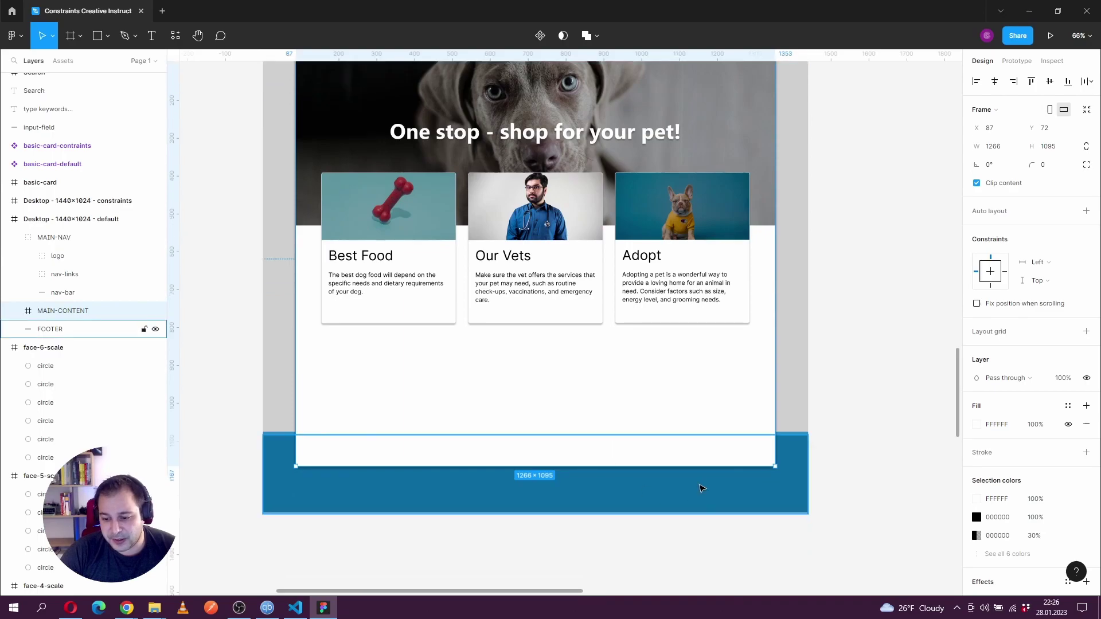
left_click(699, 505)
scroll(695, 501, "down", 2, "ctrl")
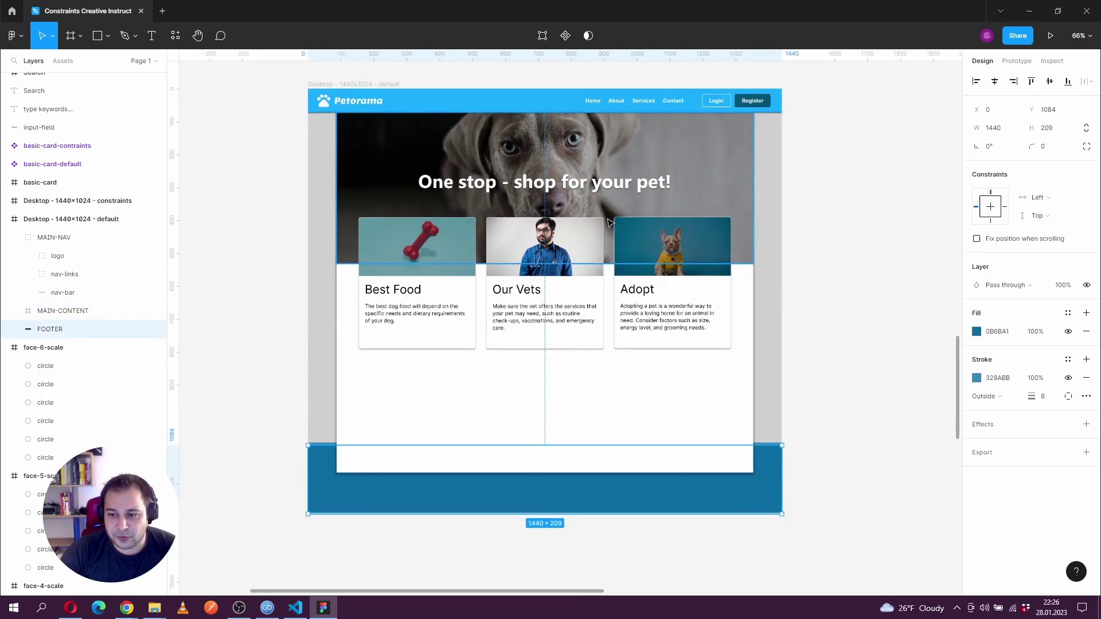
left_click(360, 85)
left_click_drag(782, 510, 923, 511)
left_click_drag(841, 513, 842, 596)
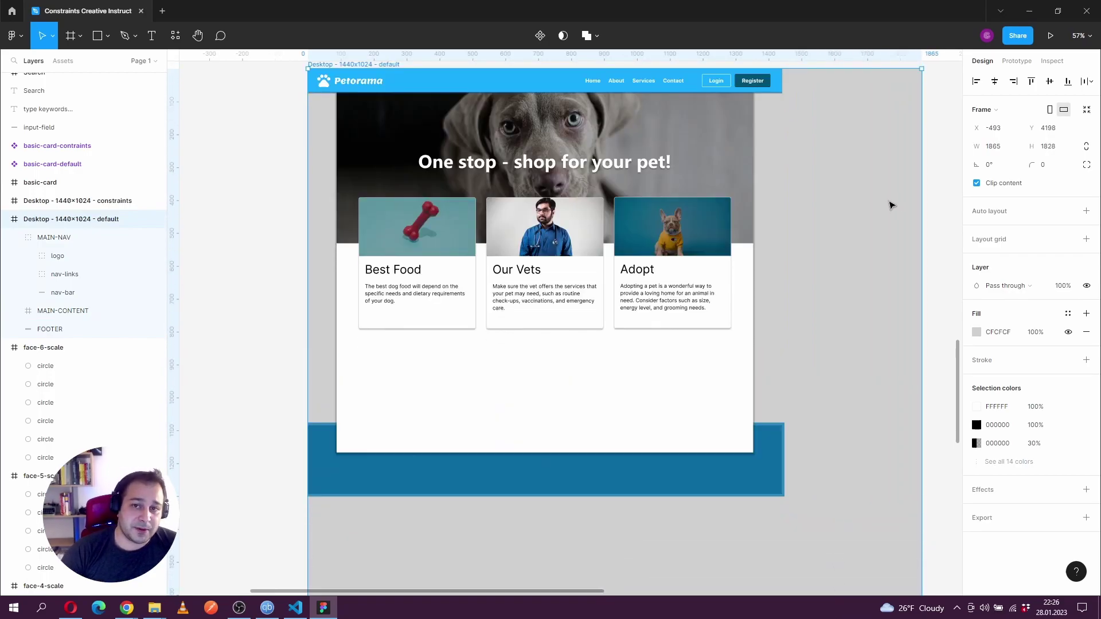
key("ctrl+z")
key("ctrl+z")
scroll(889, 205, "up", 2)
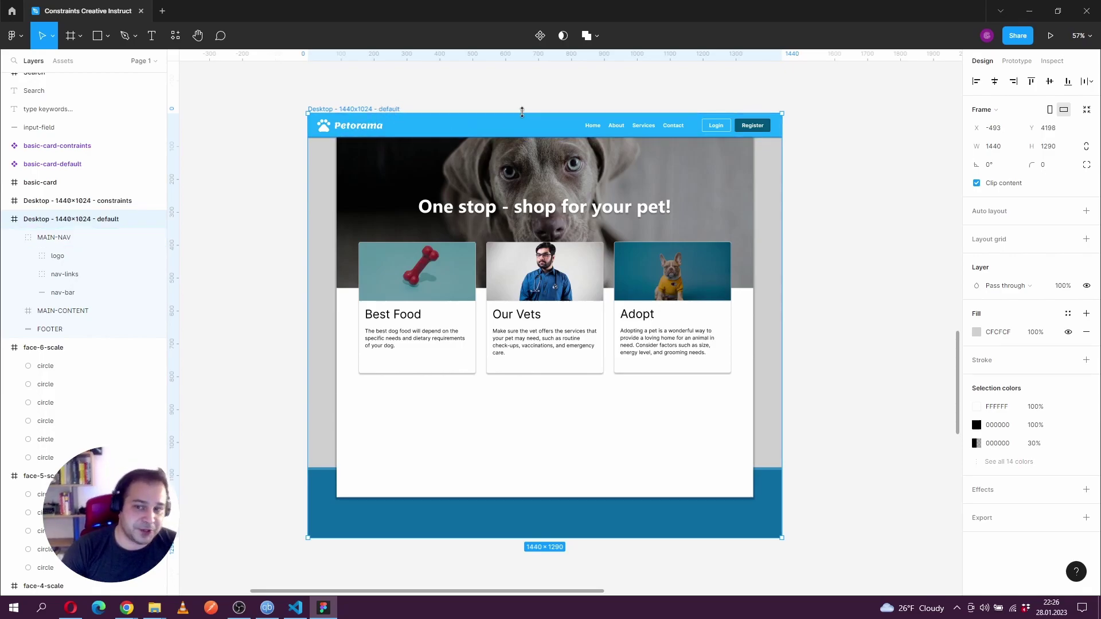
left_click_drag(833, 254, 763, 264)
left_click(484, 143)
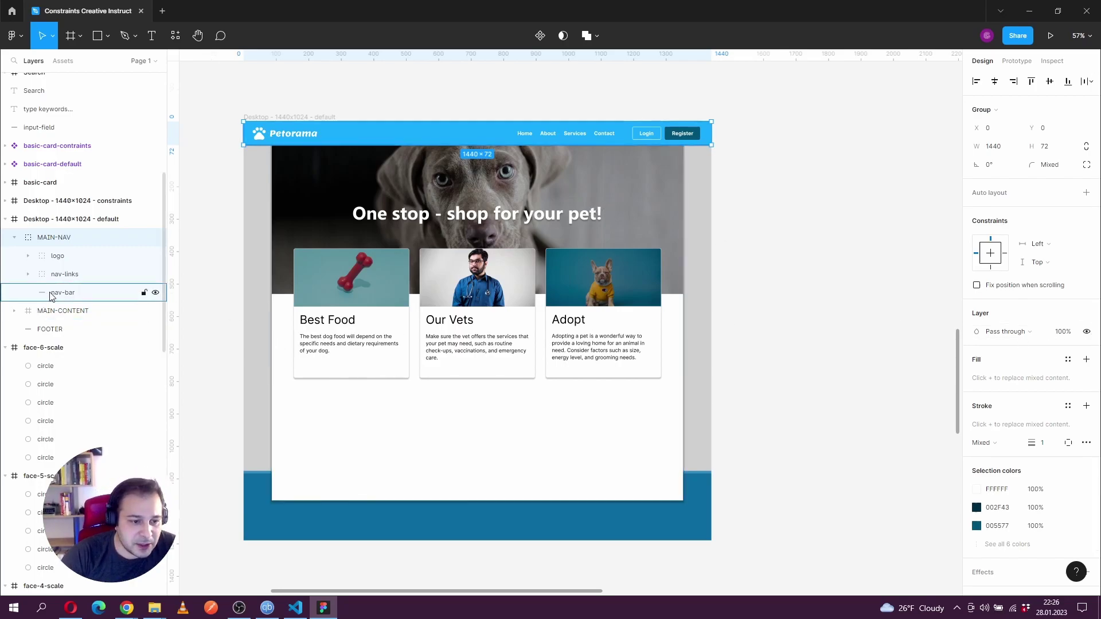
left_click(87, 295)
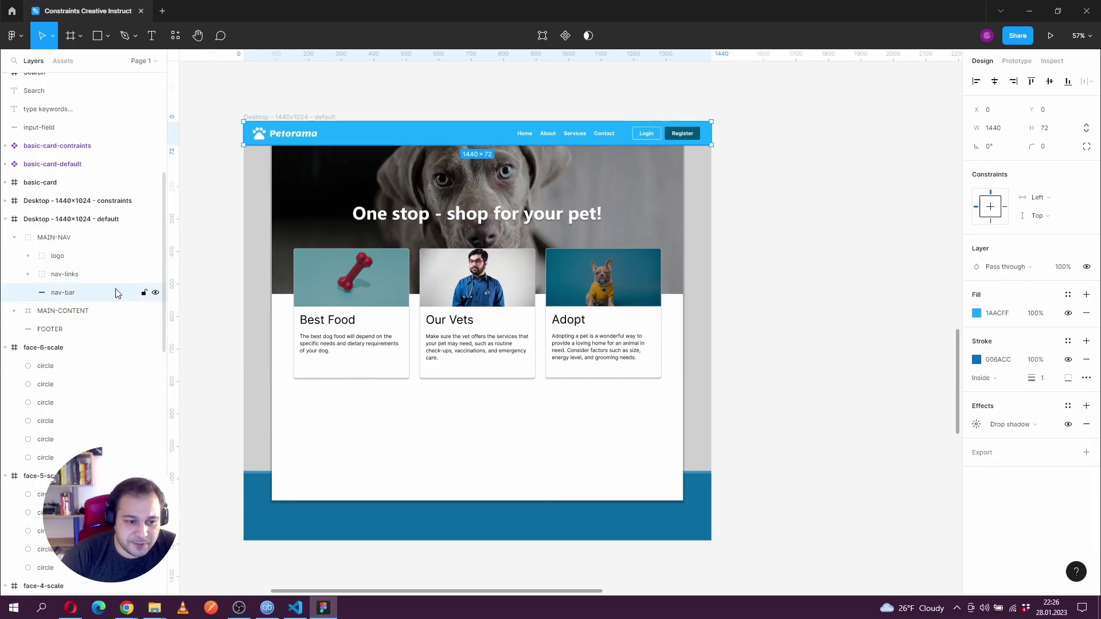
left_click(1060, 205)
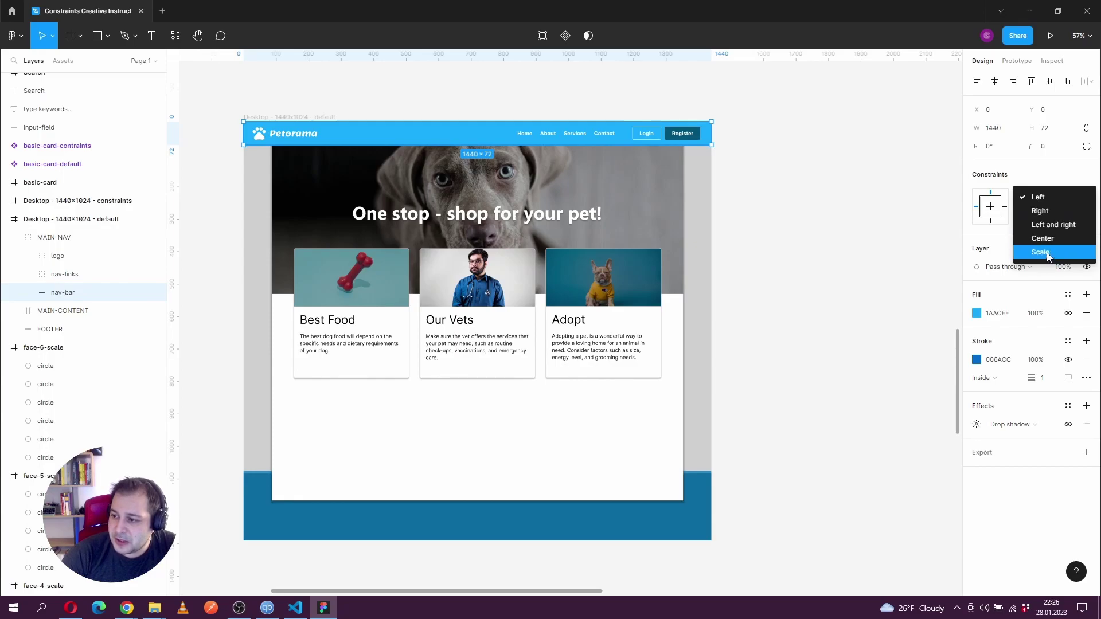
left_click(1047, 253)
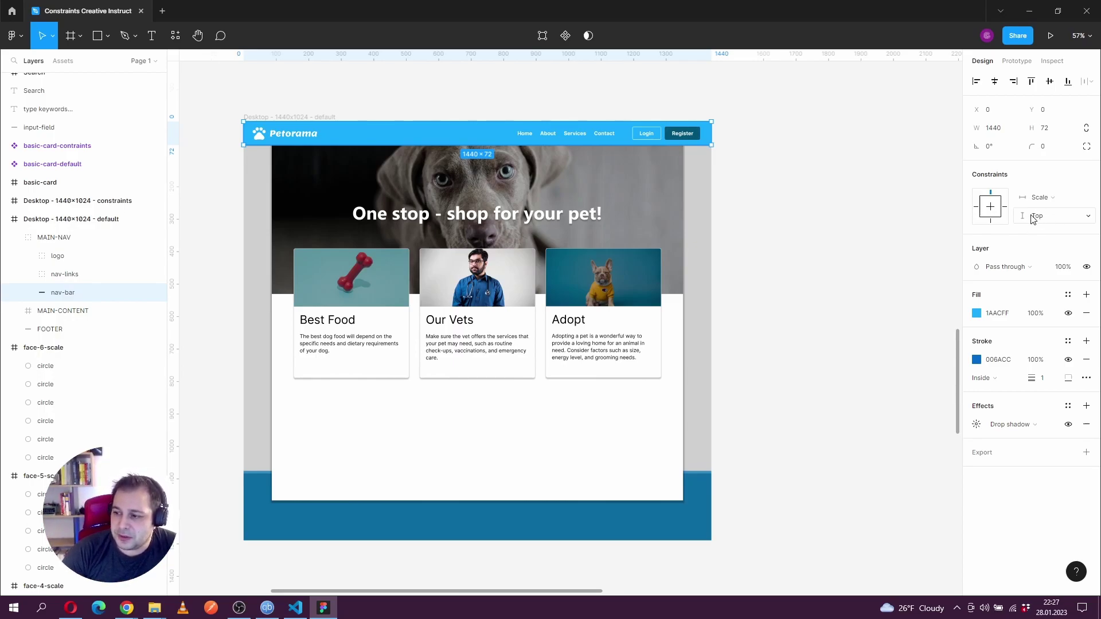
left_click(253, 117)
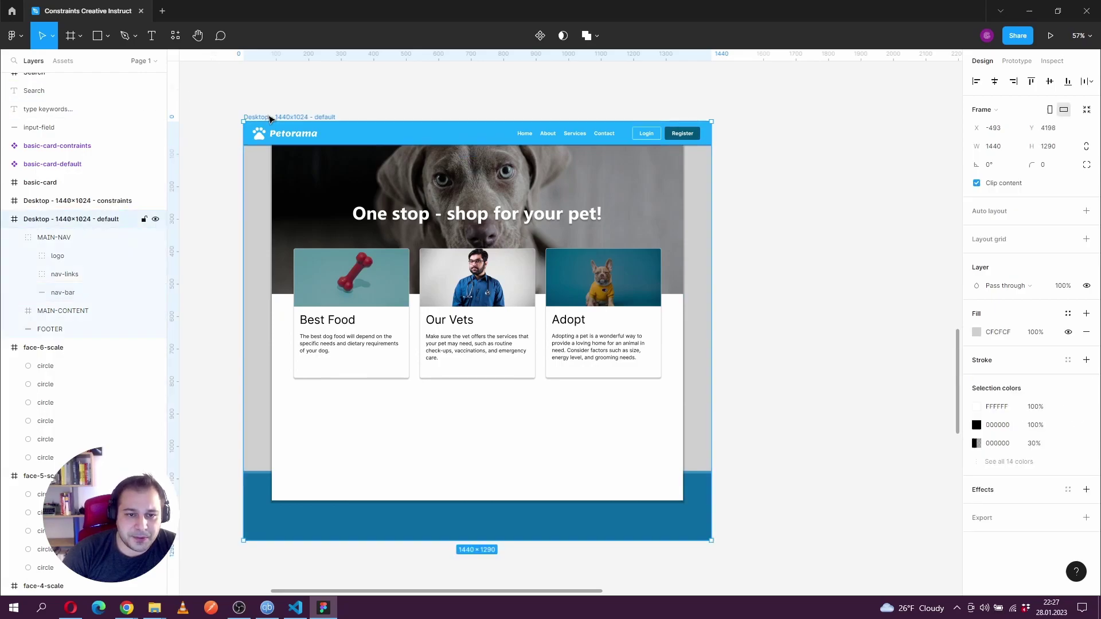
left_click_drag(712, 243, 802, 246)
key("ctrl+z")
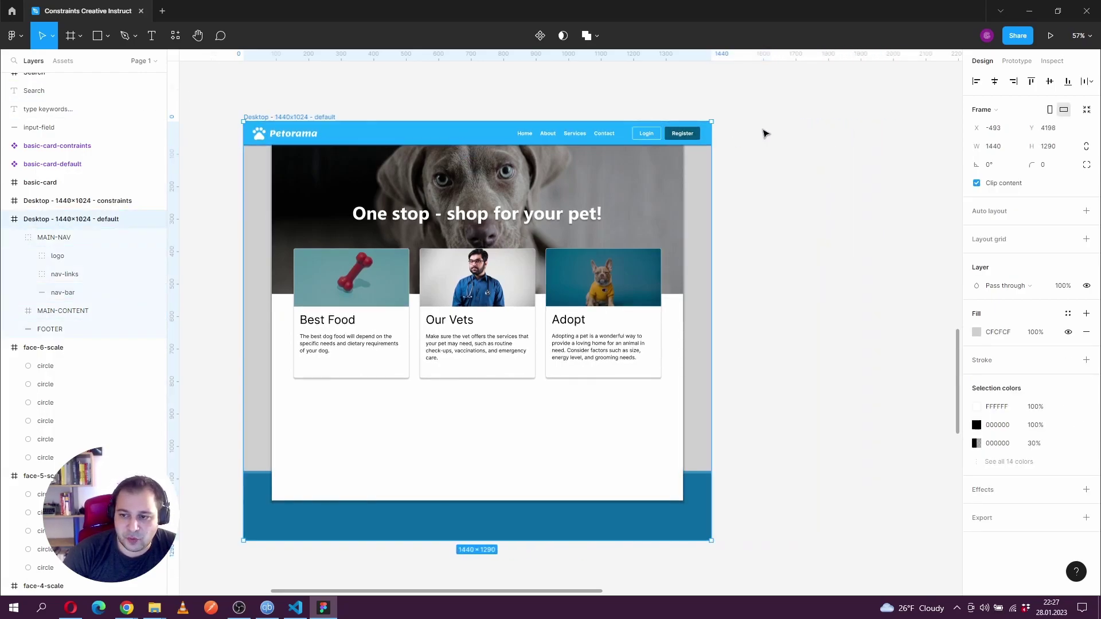
Pin nav-links to the Right, test by widening the Desktop frame, then undo.
left_click(64, 274)
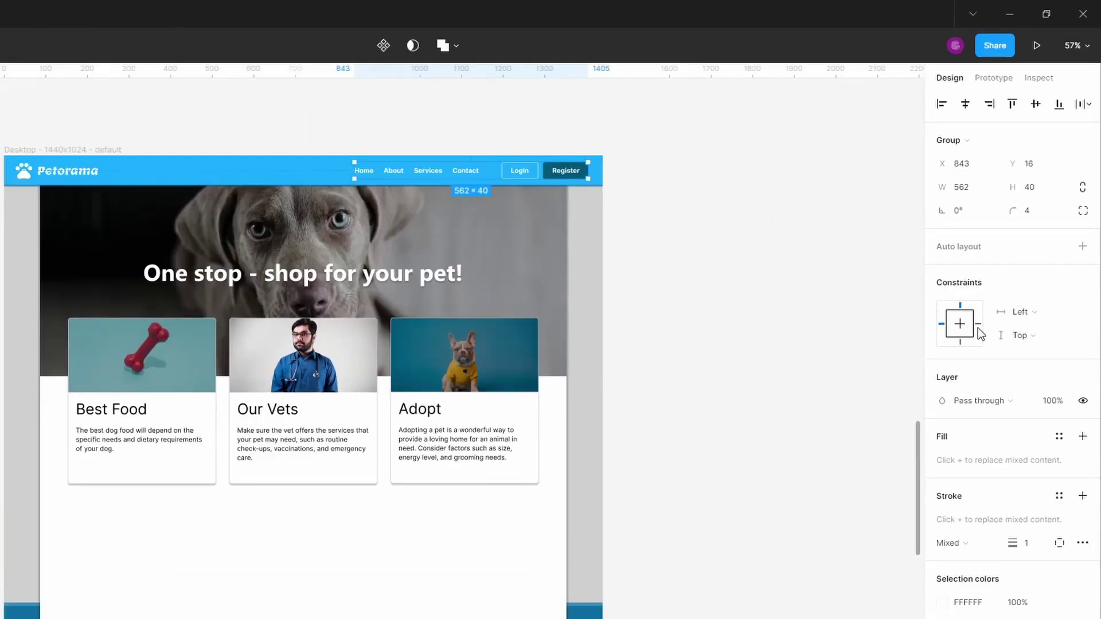
left_click(1030, 313)
left_click(1024, 328)
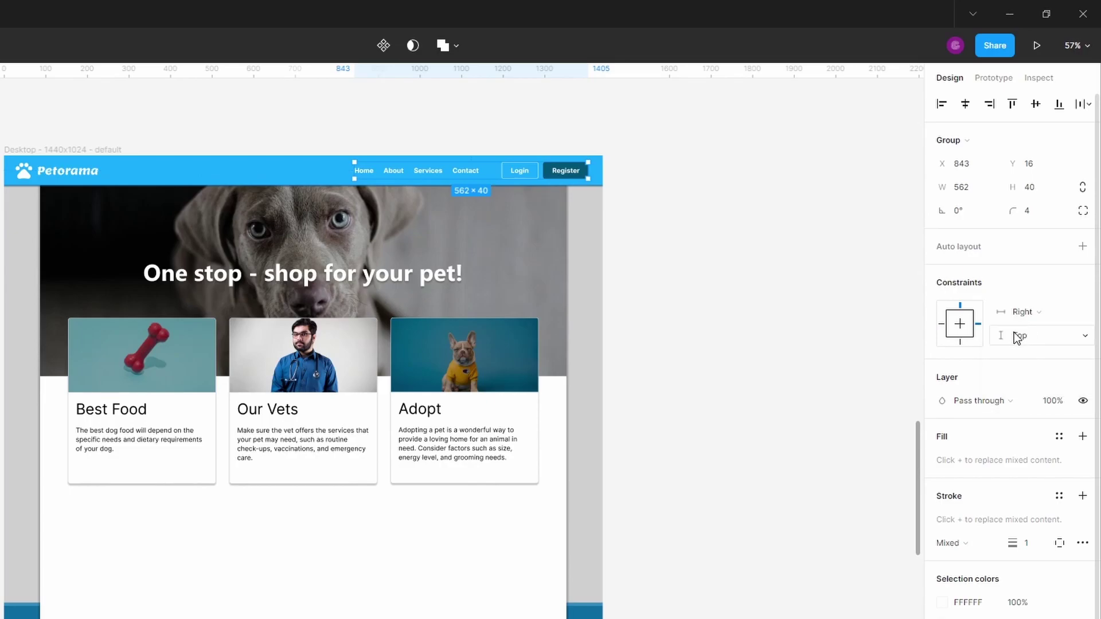
left_click(120, 150)
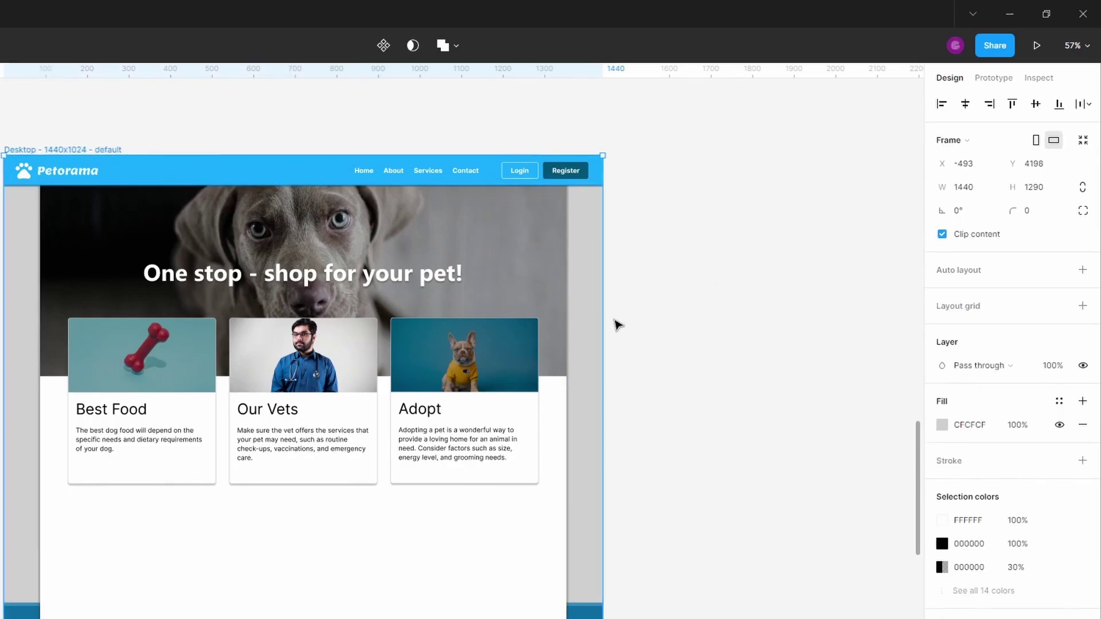
left_click_drag(601, 320, 807, 323)
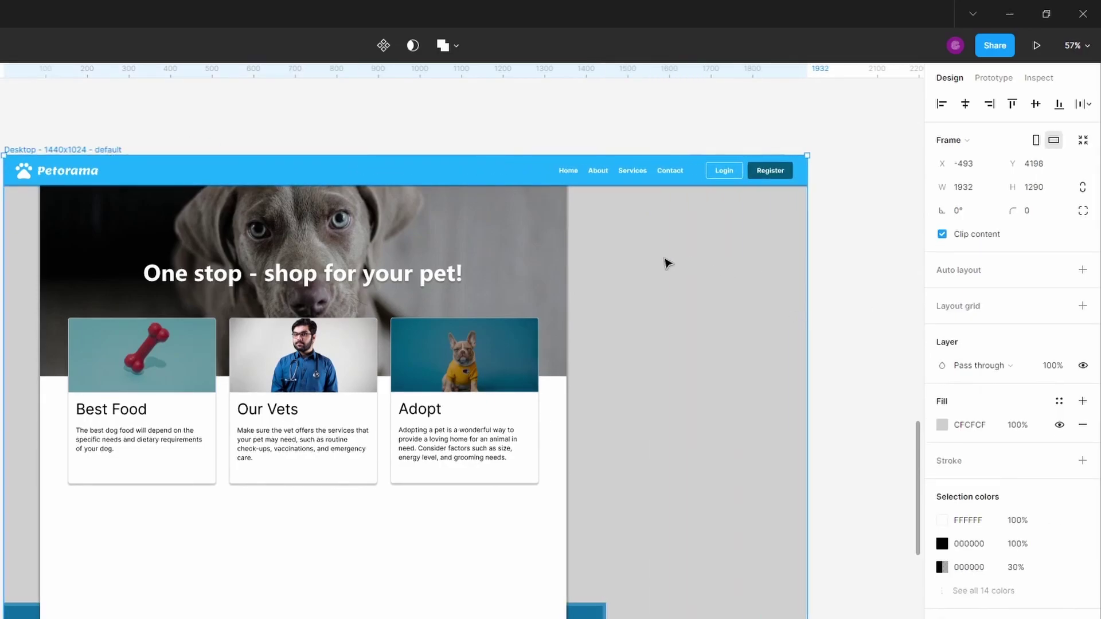
key("ctrl+z")
Check the nav bar's right end and select the logo inside MAIN-NAV.
scroll(491, 184, "up", 5)
left_click_drag(465, 231, 620, 228)
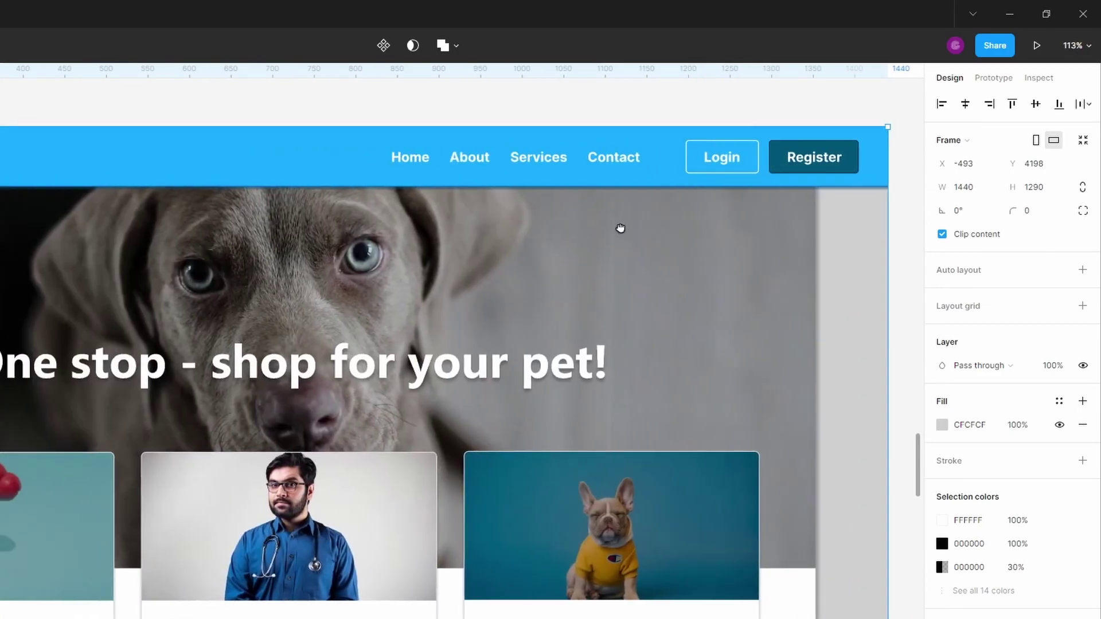
scroll(620, 228, "down", 5)
left_click(340, 132)
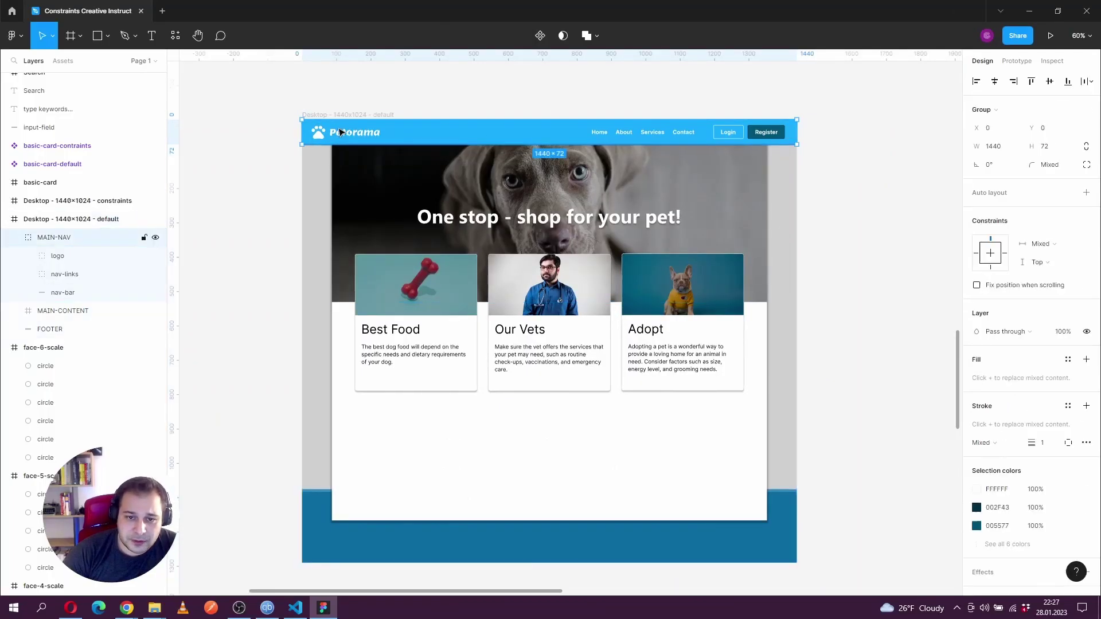
double_click(340, 133)
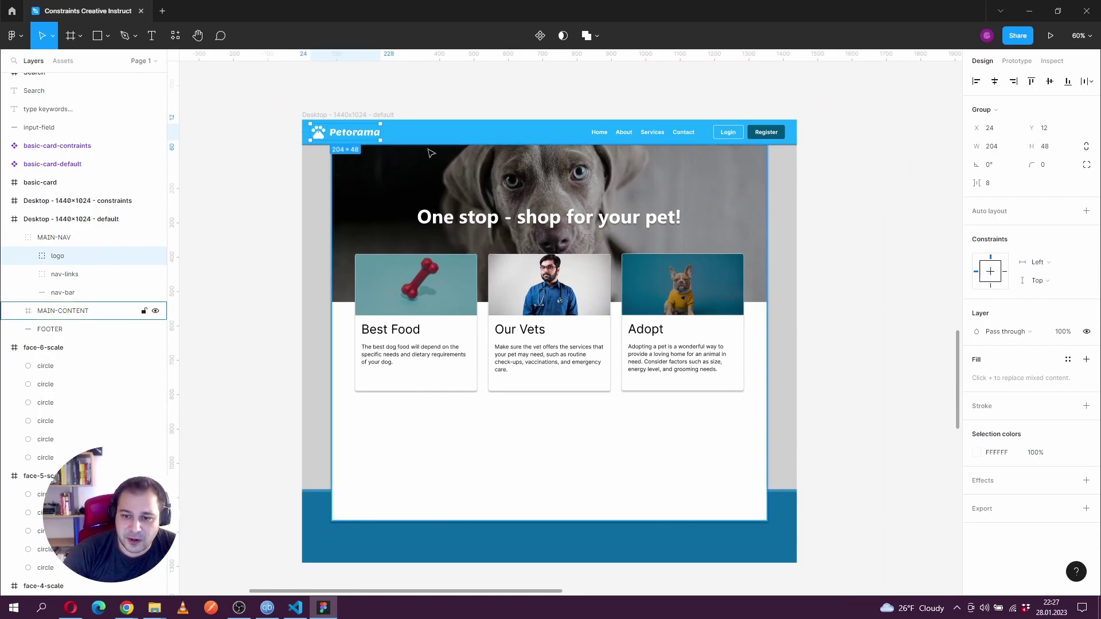
Give FOOTER Scale horizontal and Bottom vertical constraints, then enlarge the Desktop frame to test.
scroll(439, 425, "down", 2)
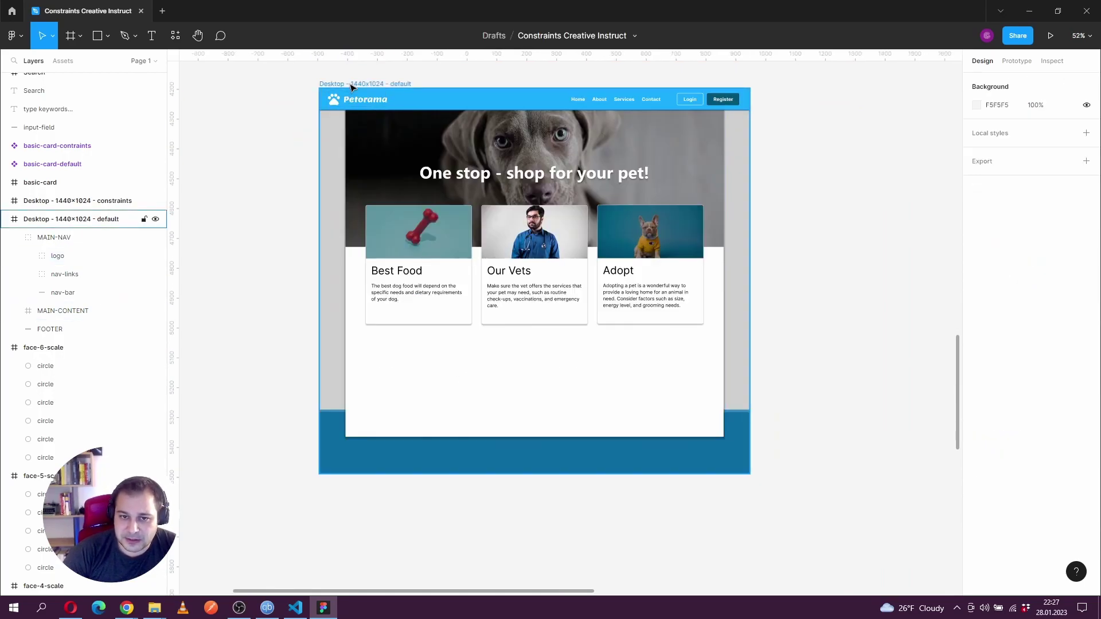
left_click(351, 84)
mouse_move(445, 473)
left_mouse_down()
mouse_move(443, 550)
mouse_move(445, 473)
left_mouse_up()
left_click(459, 459)
left_click(1055, 200)
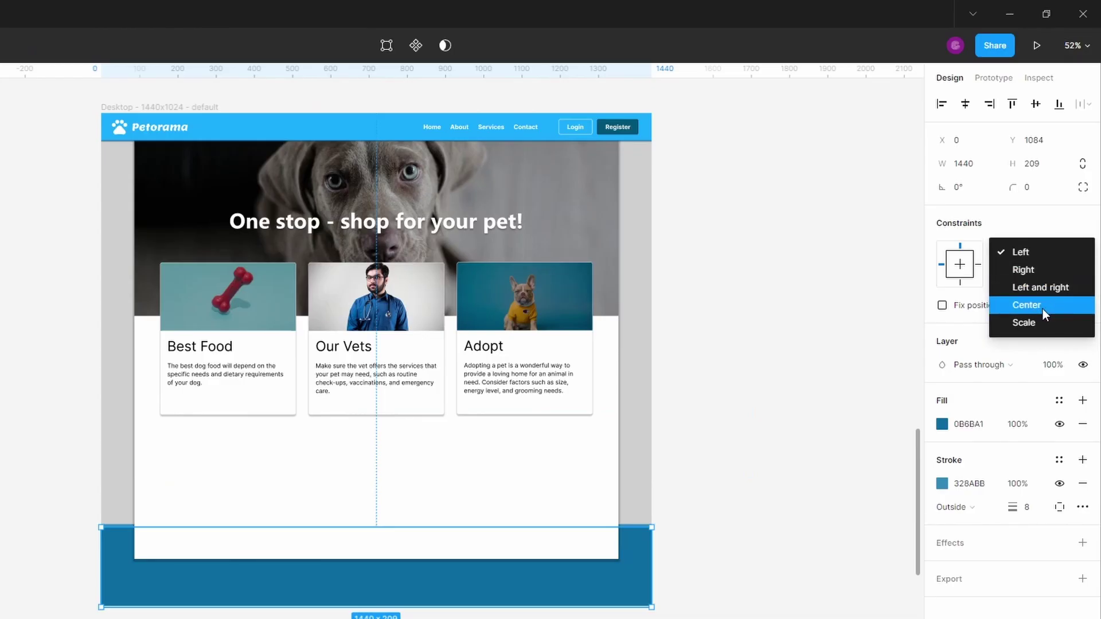
left_click(1040, 322)
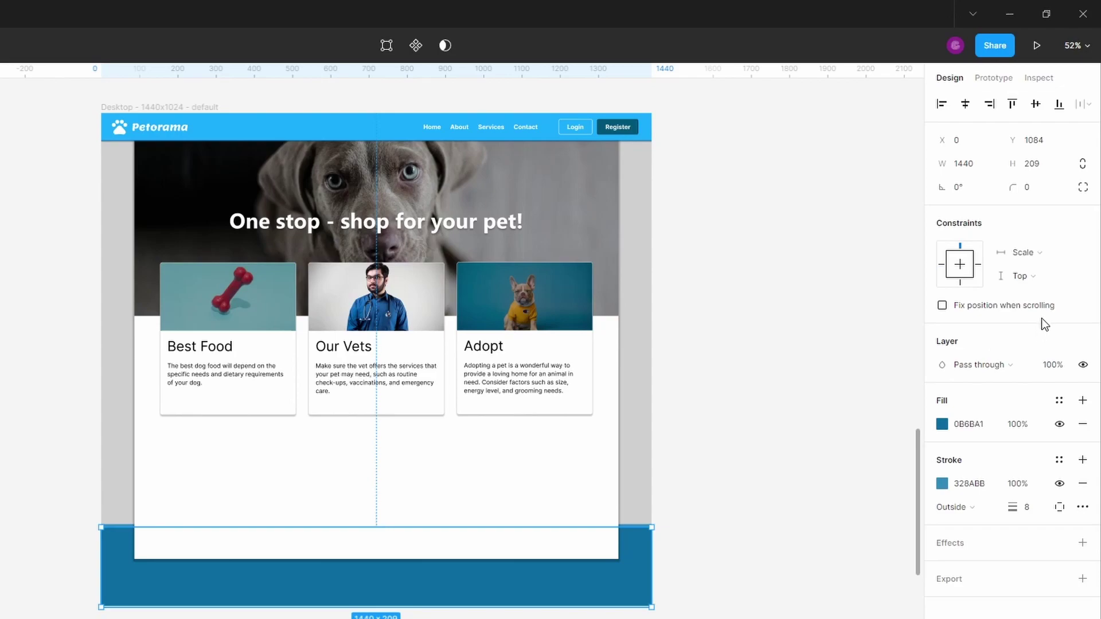
left_click(1039, 278)
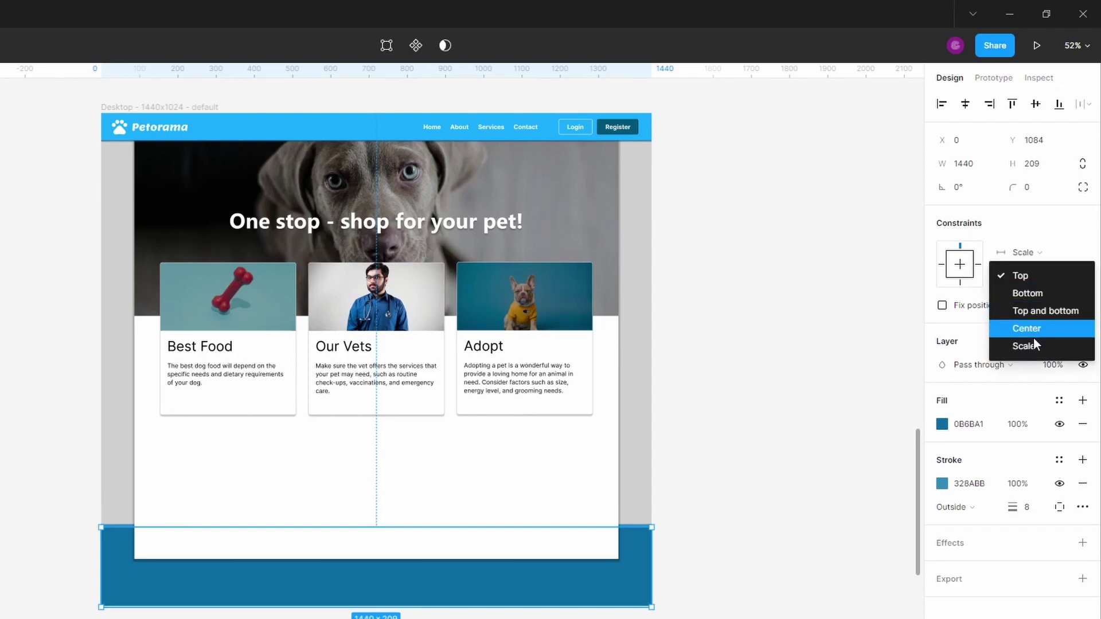
left_click(1032, 297)
left_click(201, 108)
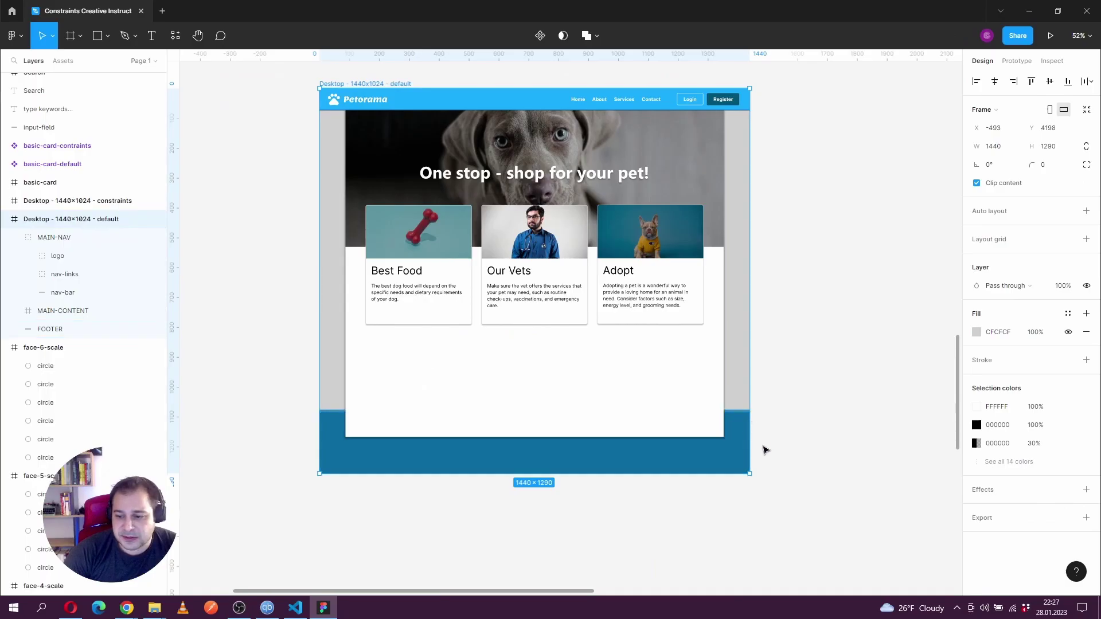
left_click_drag(748, 473, 796, 507)
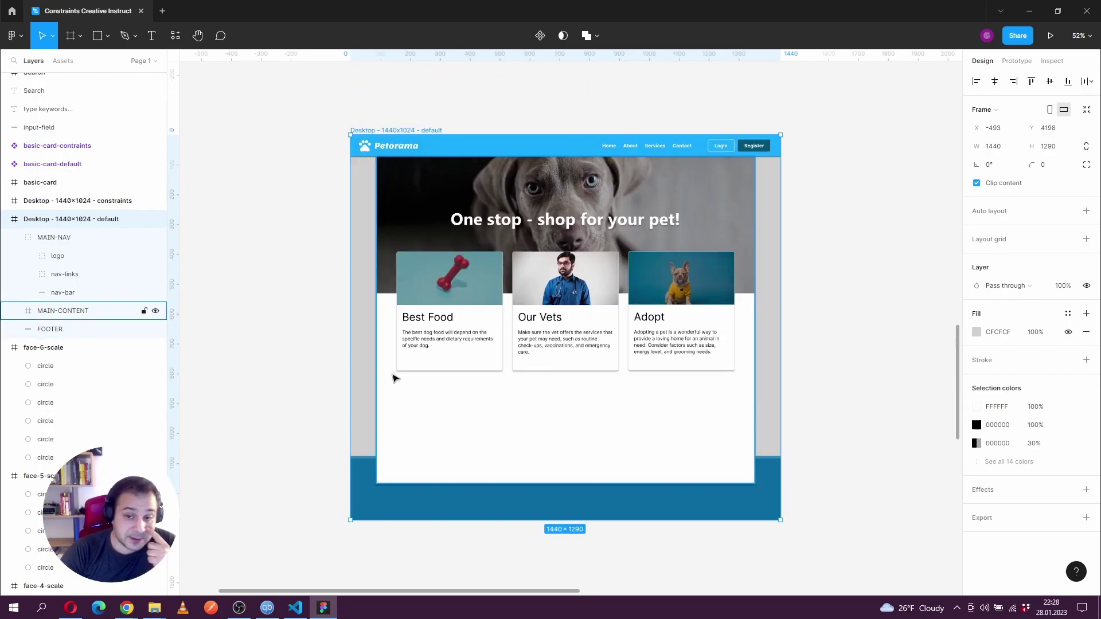
Expand MAIN-CONTENT in the layers and step through staging-area, box-1, box-2 and box-3.
left_click(499, 479)
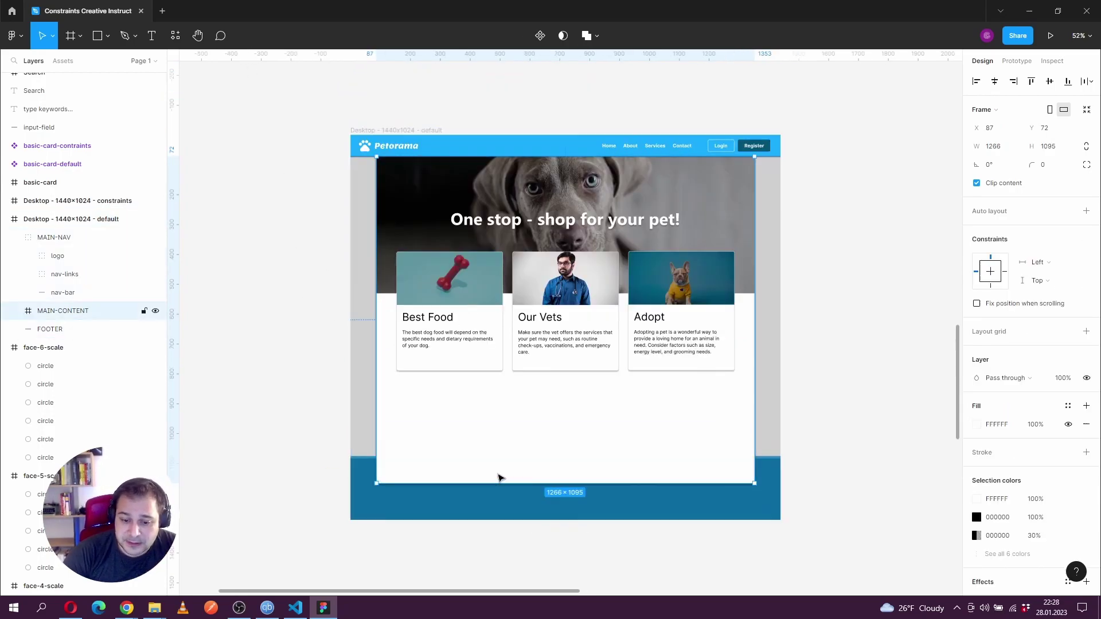
left_click(15, 310)
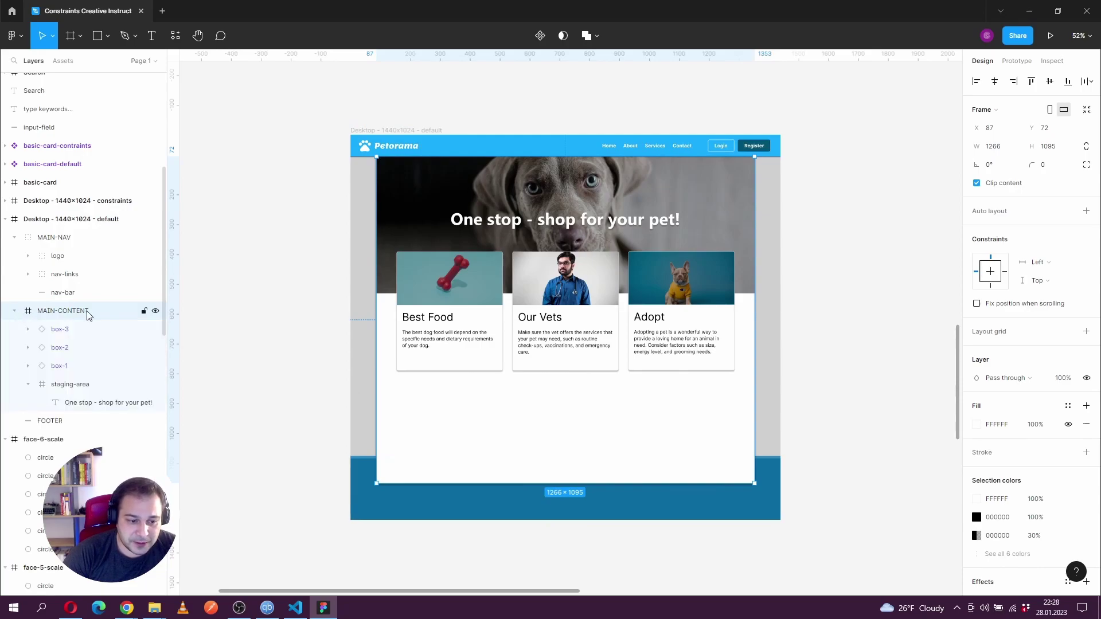
left_click(87, 385)
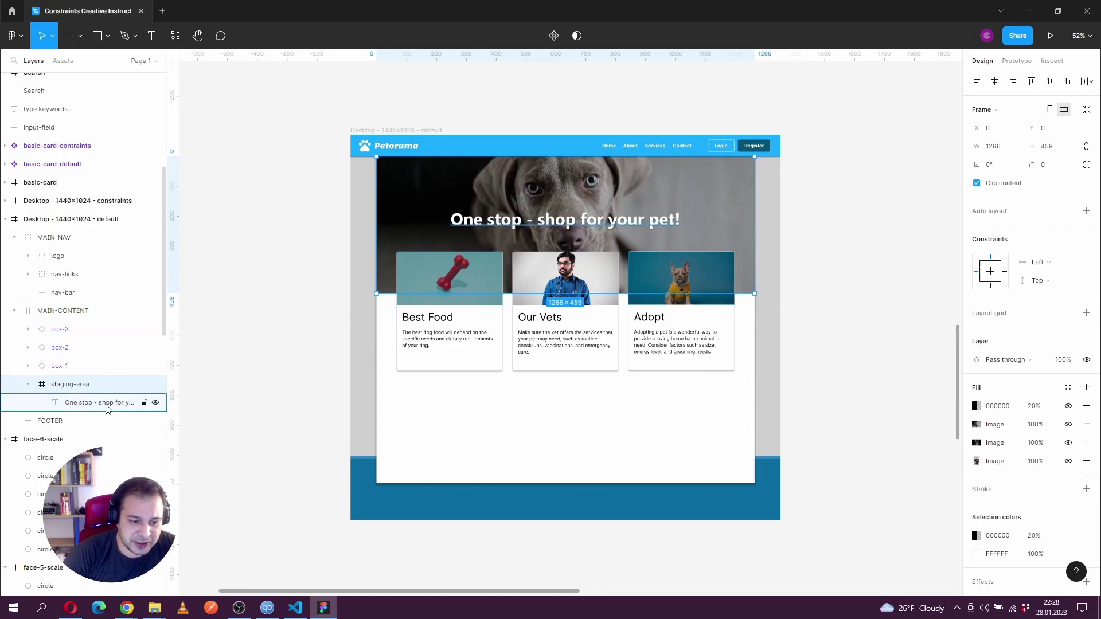
left_click(64, 365)
left_click(65, 347)
left_click(67, 329)
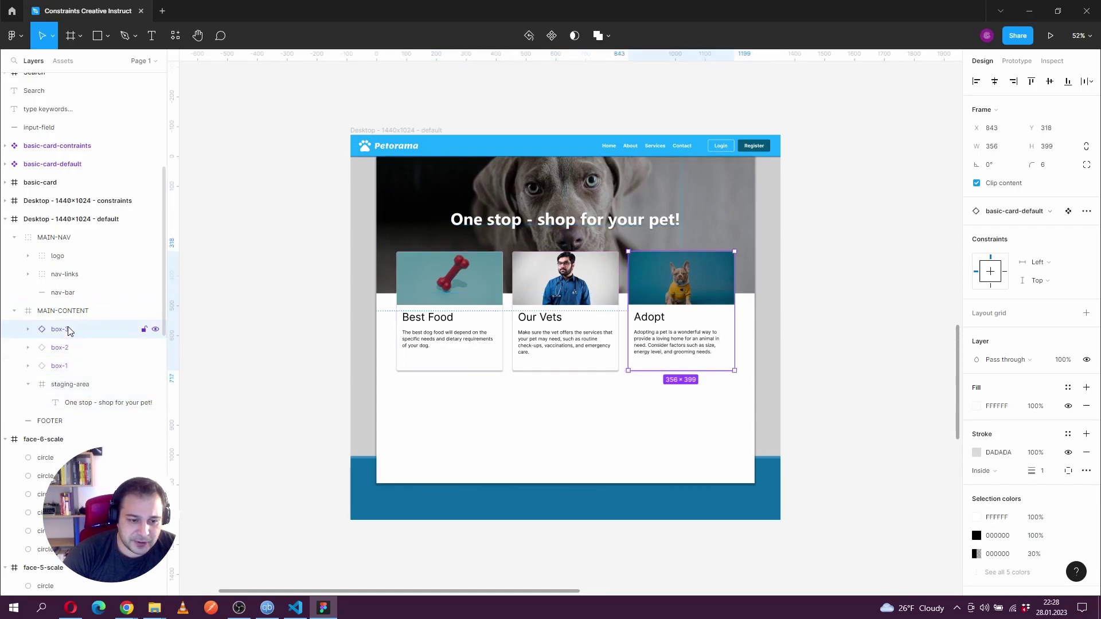
left_click(68, 312)
scroll(451, 459, "right", 1)
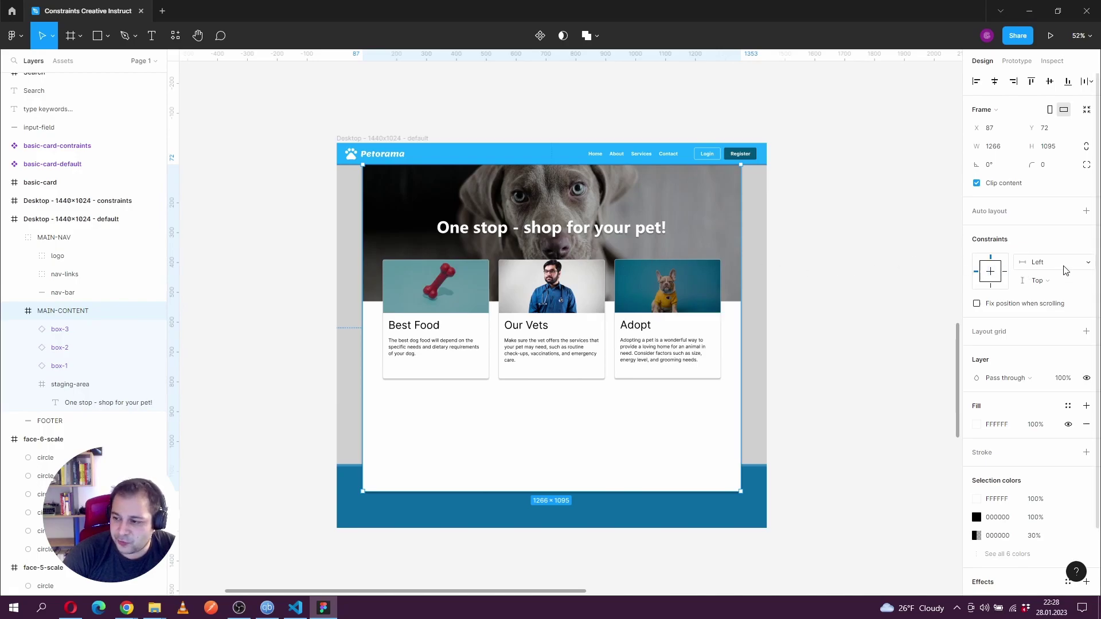
Set MAIN-CONTENT's horizontal constraint to Left and right.
left_click(204, 177)
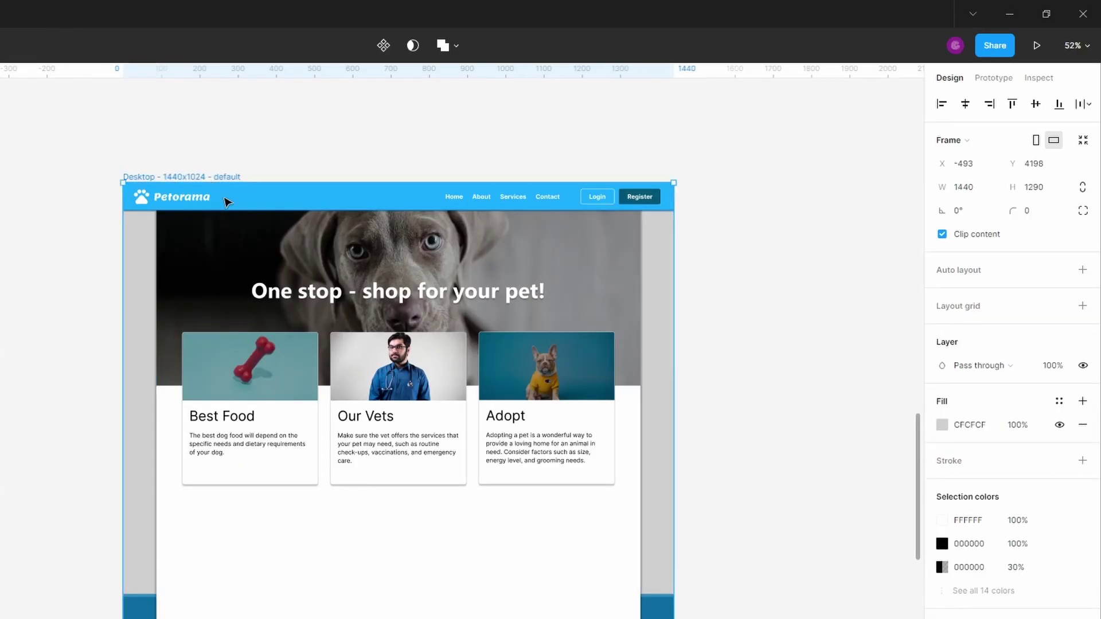
scroll(745, 444, "down", 2)
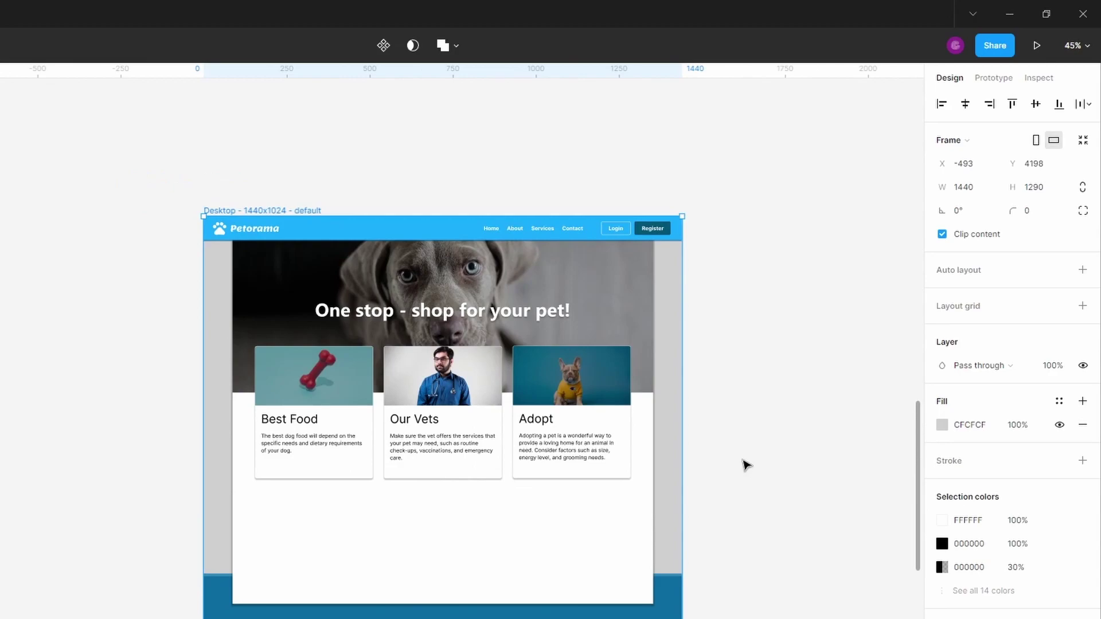
left_click_drag(736, 460, 702, 458)
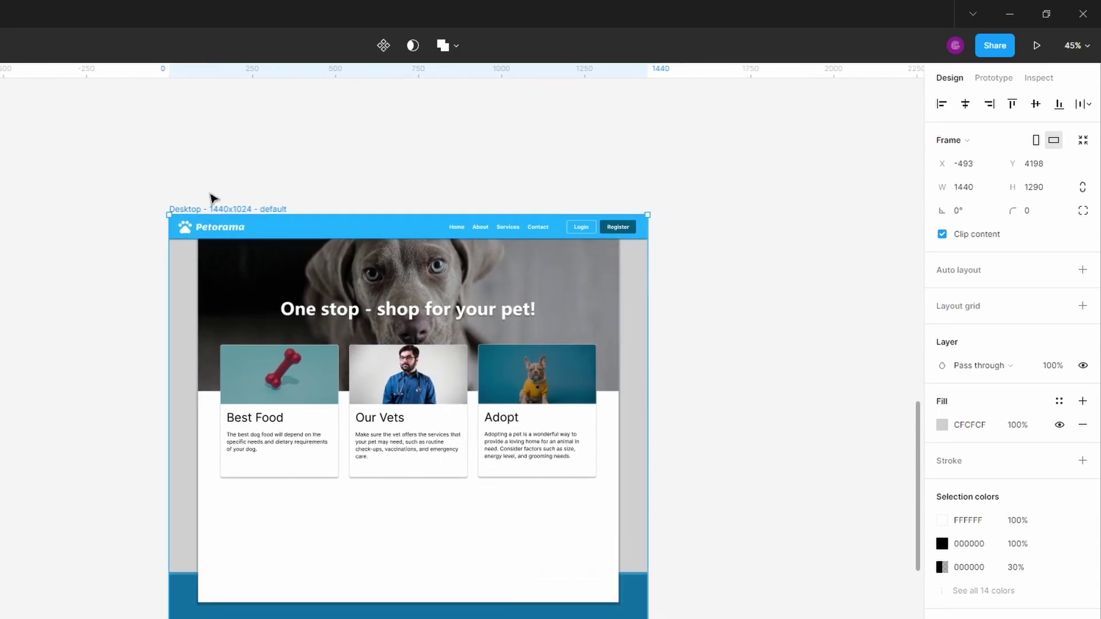
left_click(567, 528)
scroll(803, 390, "up", 1)
scroll(802, 390, "left", 1)
left_click(1017, 335)
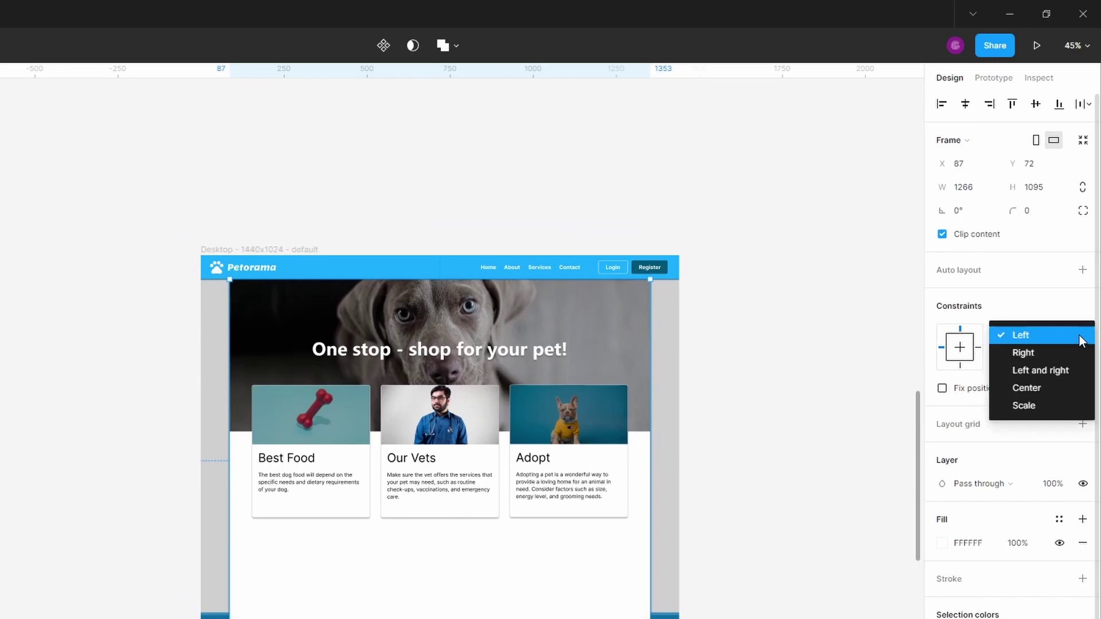
left_click(1058, 371)
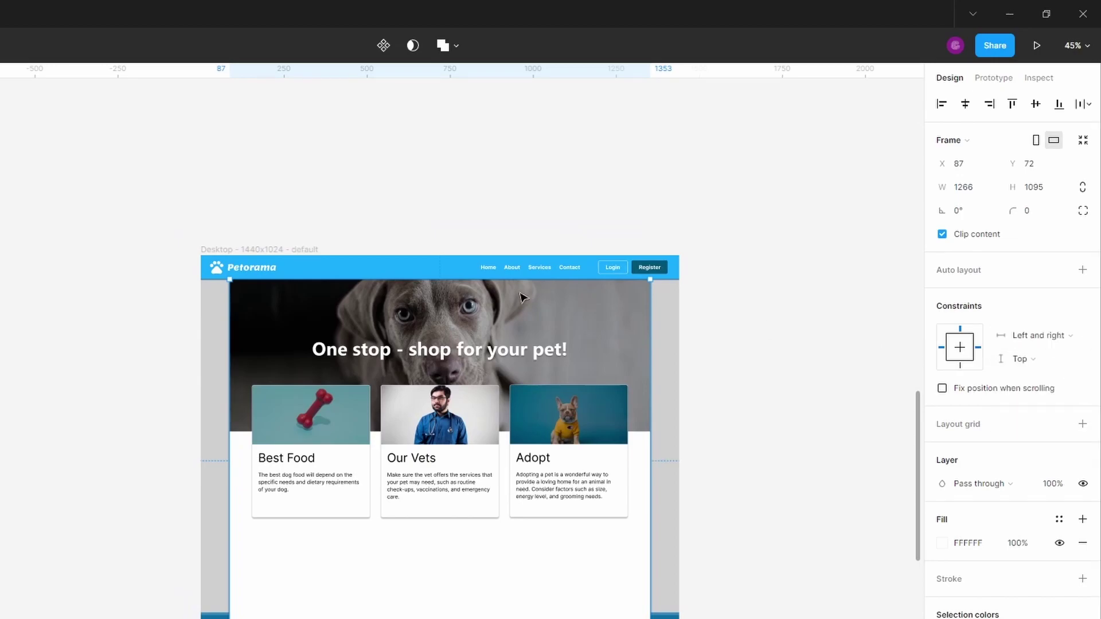
Test by widening the Desktop frame to 1918, then undo back to 1440 width.
left_click(270, 247)
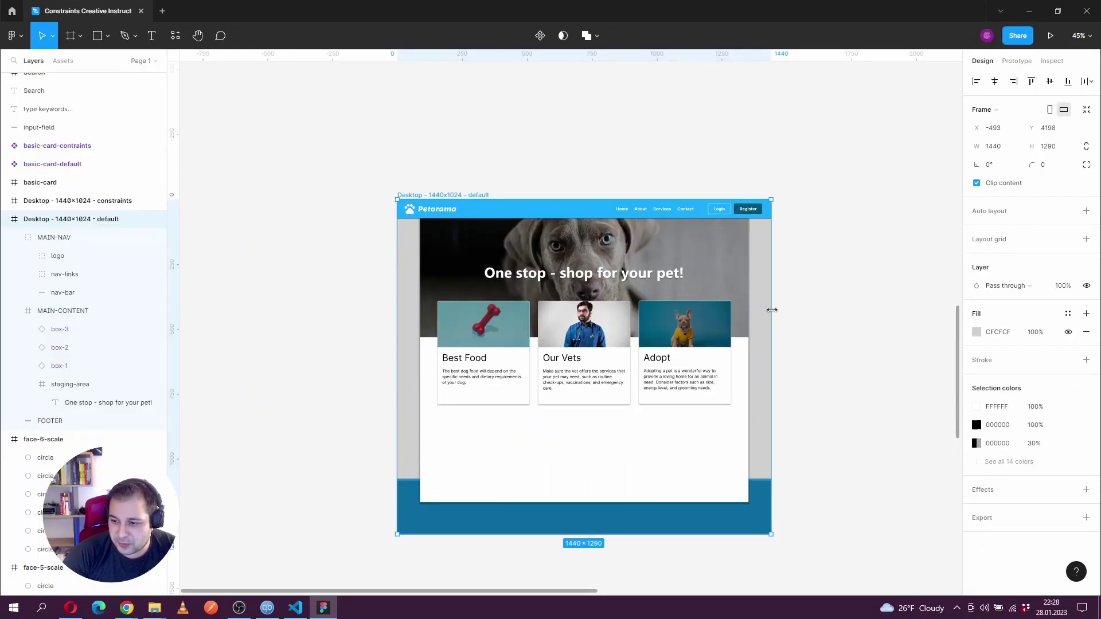
scroll(766, 321, "up", 3)
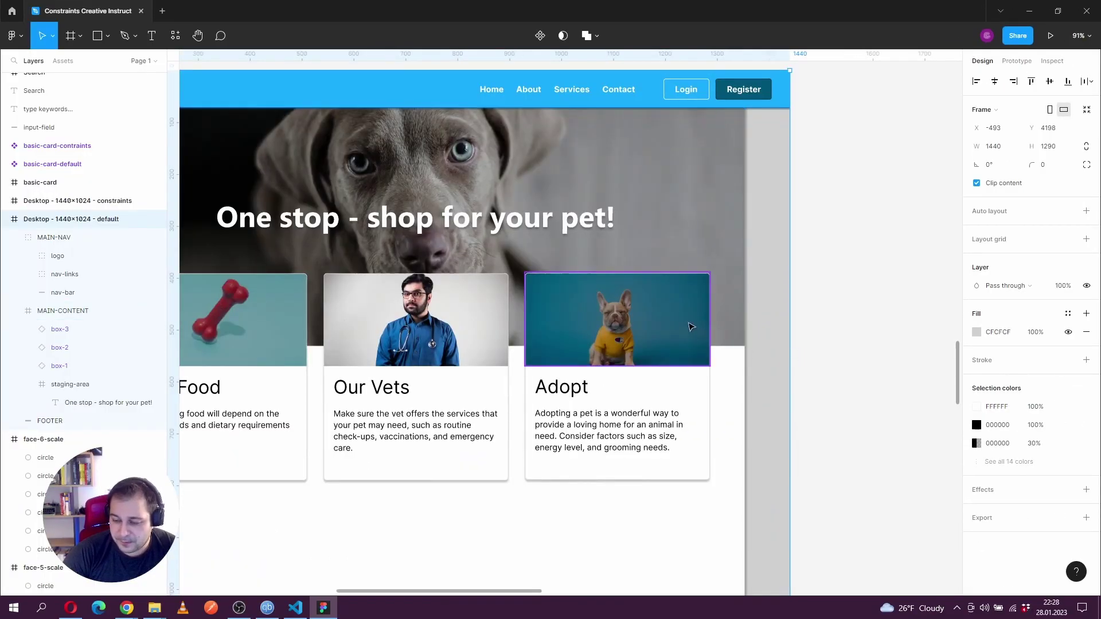
scroll(791, 349, "down", 2)
left_click_drag(752, 321, 906, 325)
left_click_drag(283, 369, 484, 376)
key("ctrl+z")
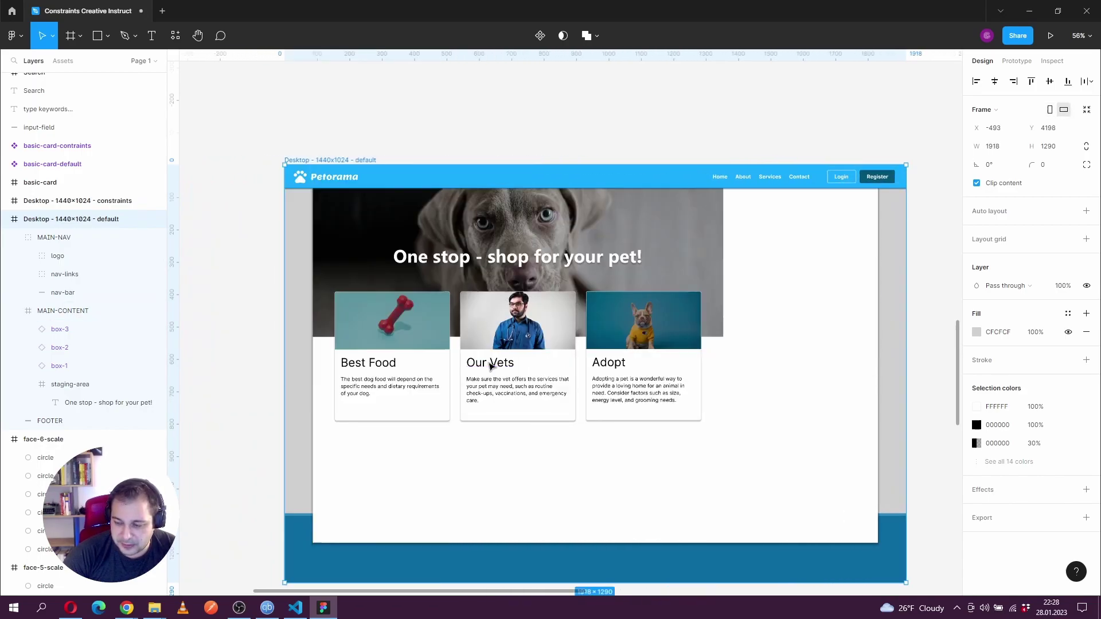
key("ctrl+z")
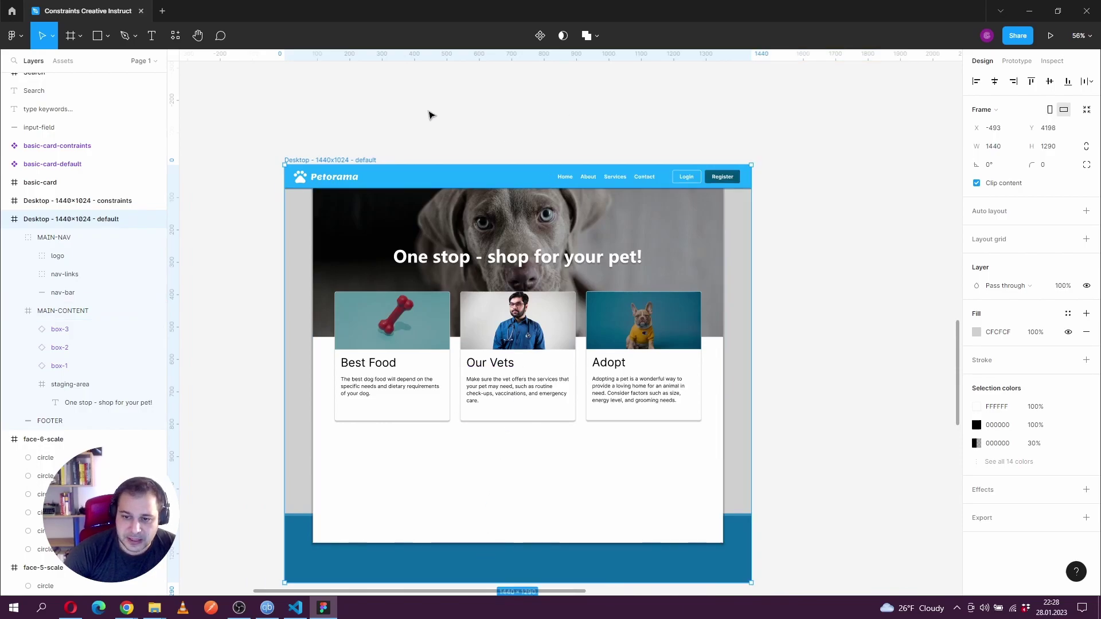
Set MAIN-CONTENT's vertical constraint to Top and bottom.
scroll(430, 113, "down", 1)
left_click(425, 445)
scroll(425, 445, "down", 2)
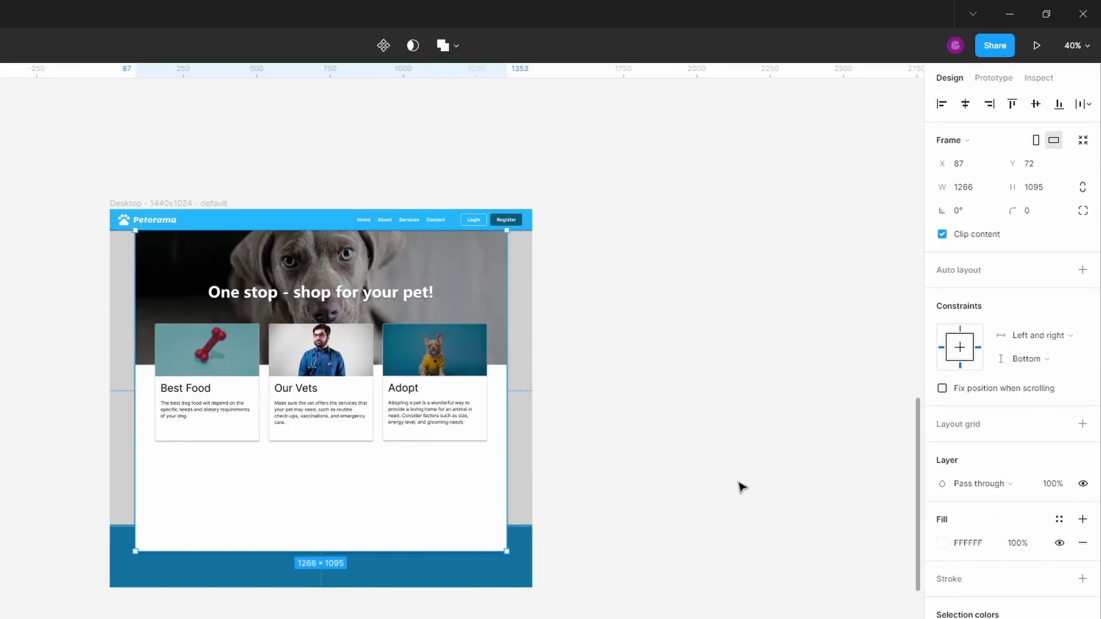
left_click(1071, 358)
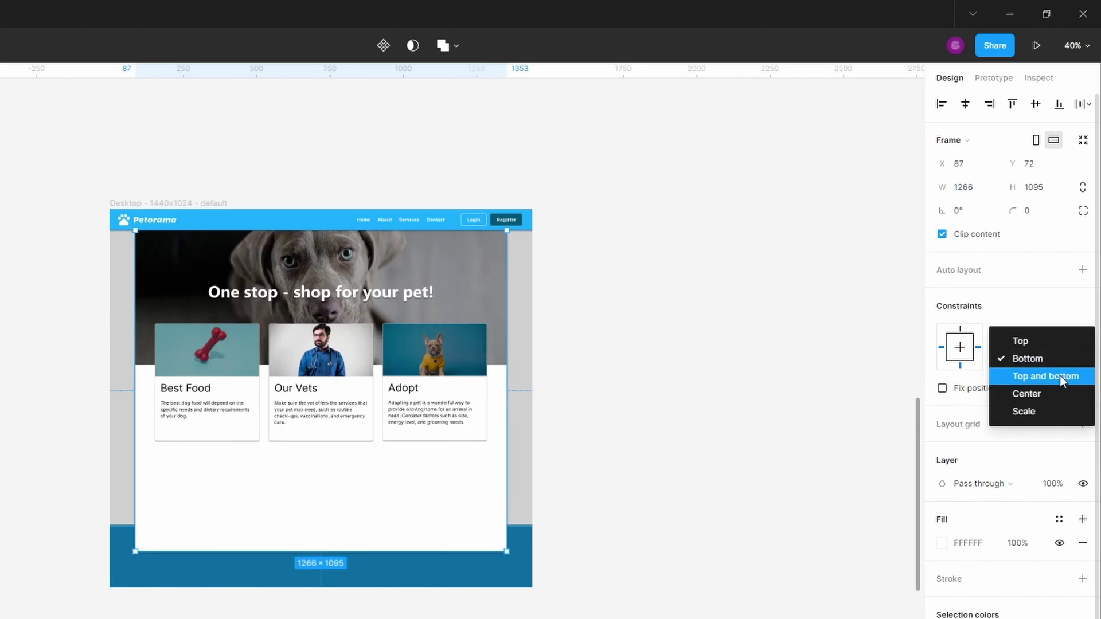
left_click(1060, 375)
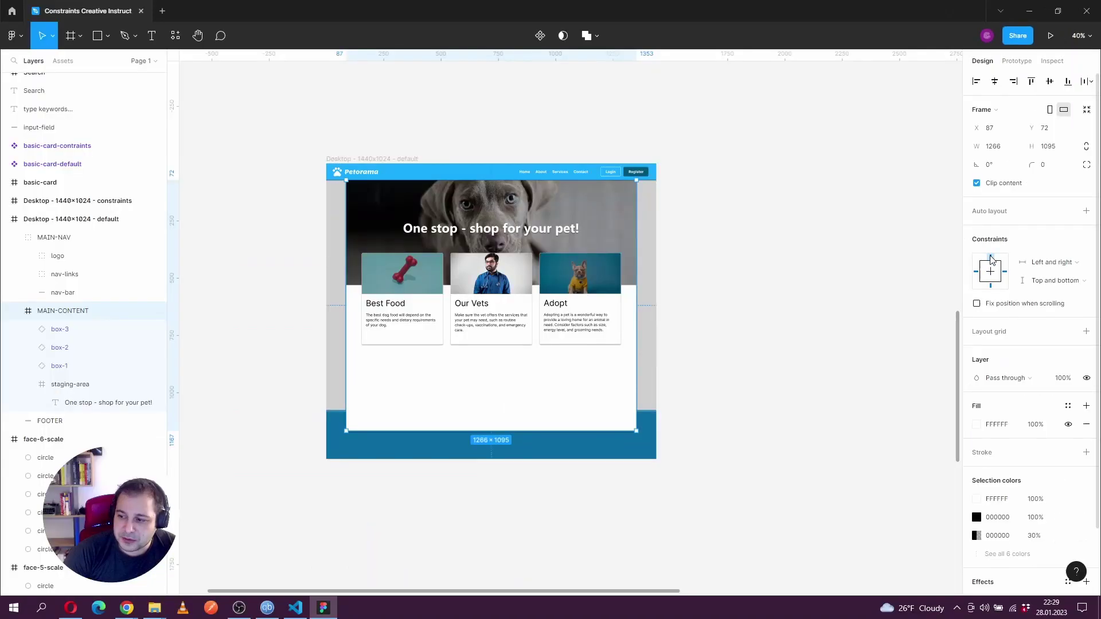
Drag the desktop frame's bottom edge down to 1588 tall to test stretching.
left_click(401, 159)
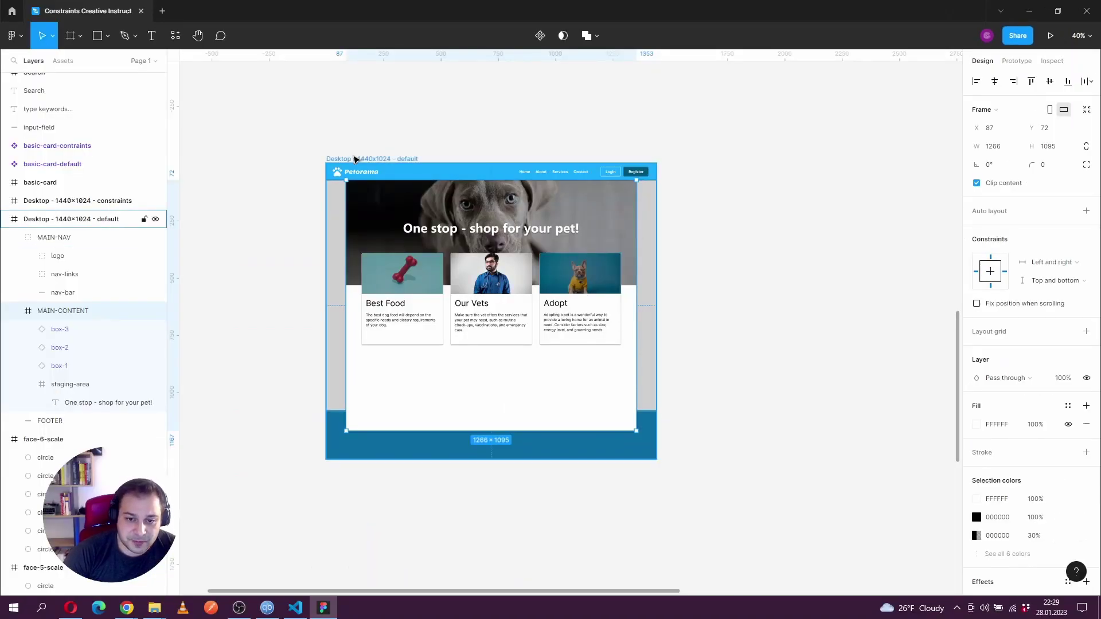
left_click_drag(402, 460, 400, 519)
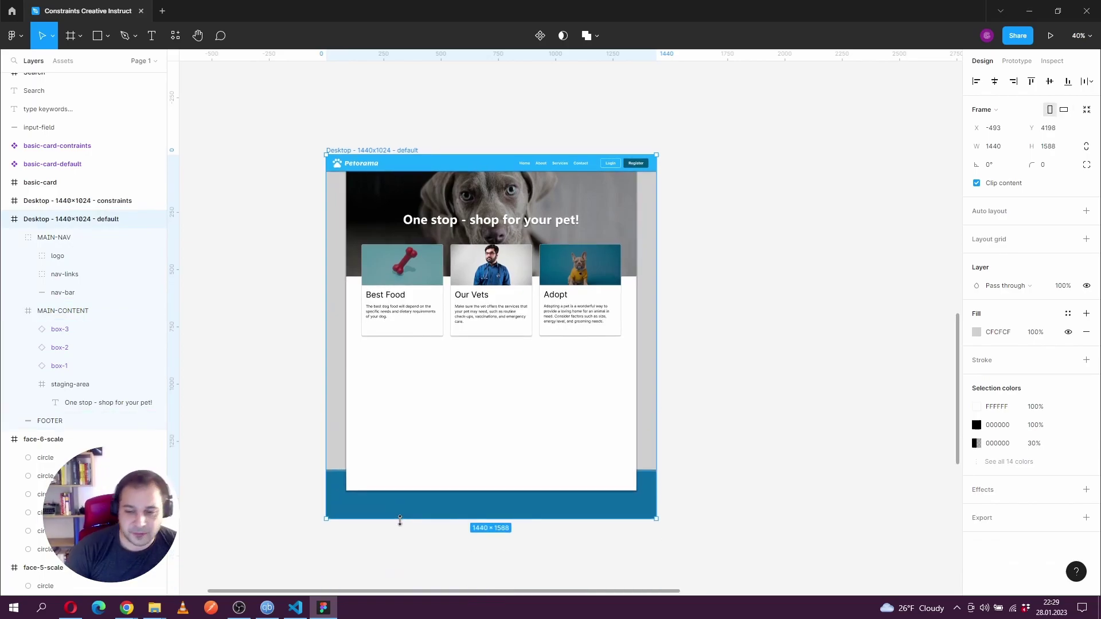
scroll(745, 396, "left", 2)
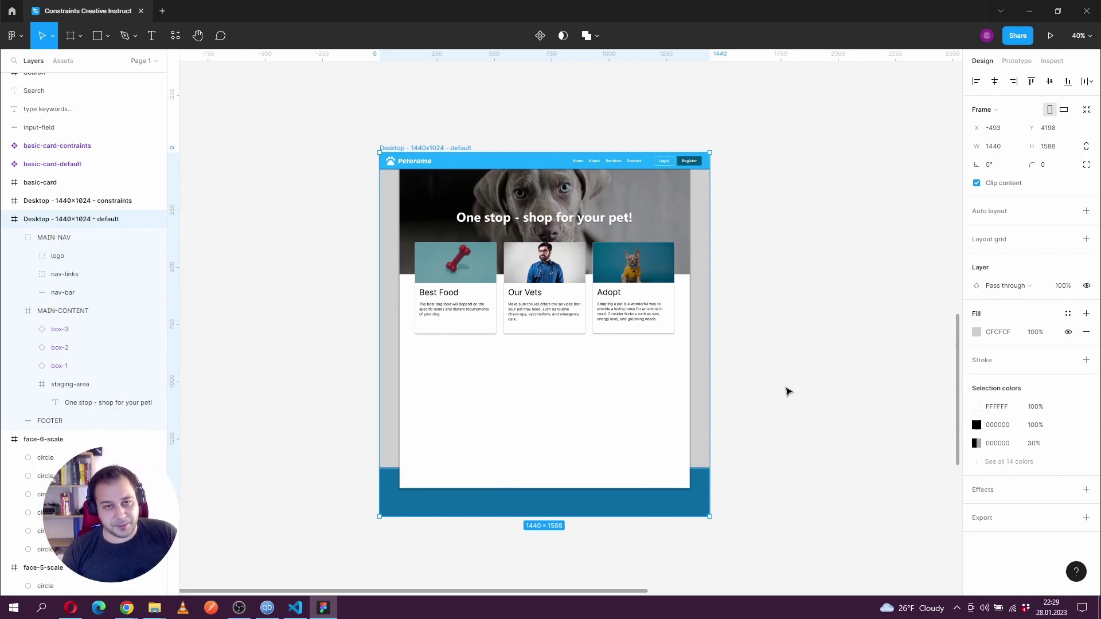
Zoom in on the desktop frame and resize it to 1809 tall.
left_click(607, 415)
left_click_drag(614, 418, 643, 354)
scroll(513, 229, "down", 2)
scroll(631, 213, "up", 3)
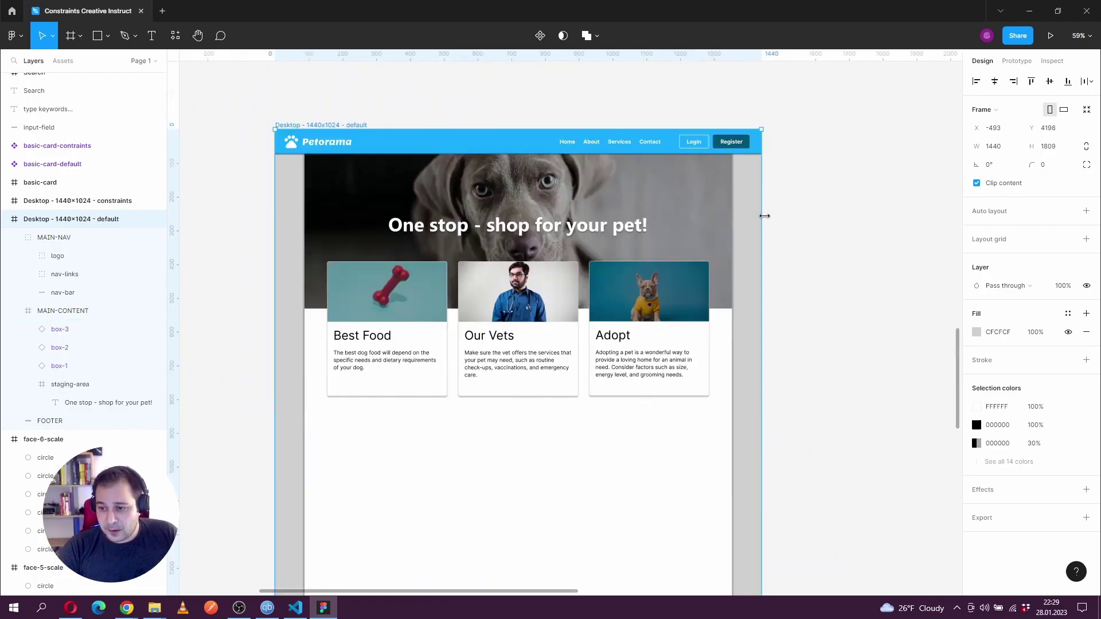
mouse_move(761, 213)
left_mouse_down()
mouse_move(868, 208)
mouse_move(757, 228)
left_mouse_up()
Set the staging-area hero's horizontal constraint to Left and right.
left_click(705, 203)
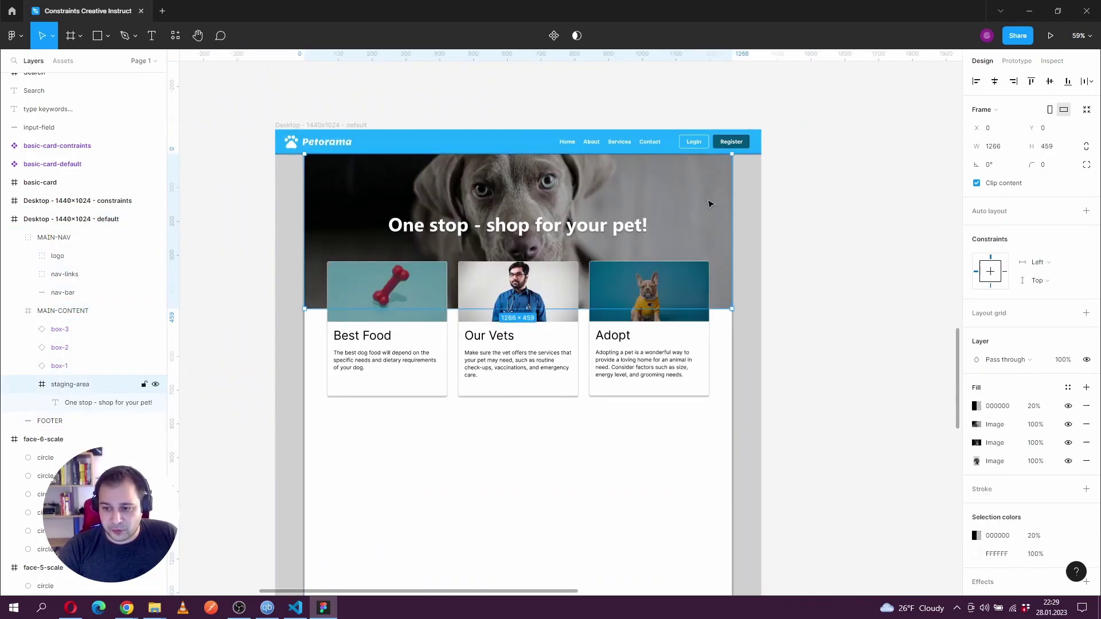
left_click(1069, 258)
left_click(1052, 285)
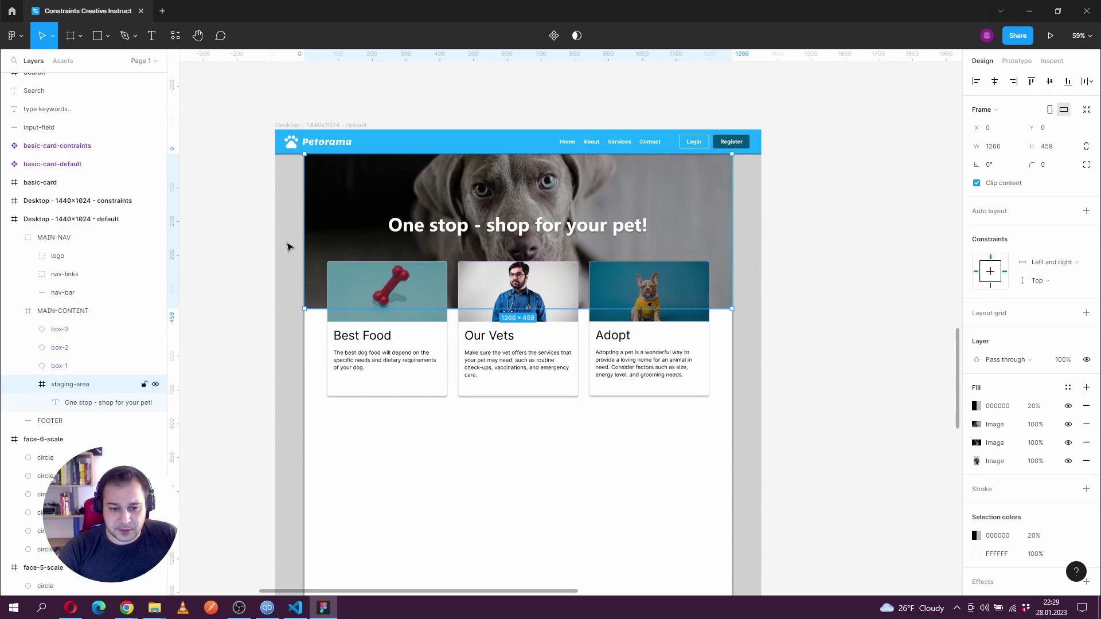
Widen the desktop frame to test the hero stretching, then pull it back slightly.
left_click(757, 236)
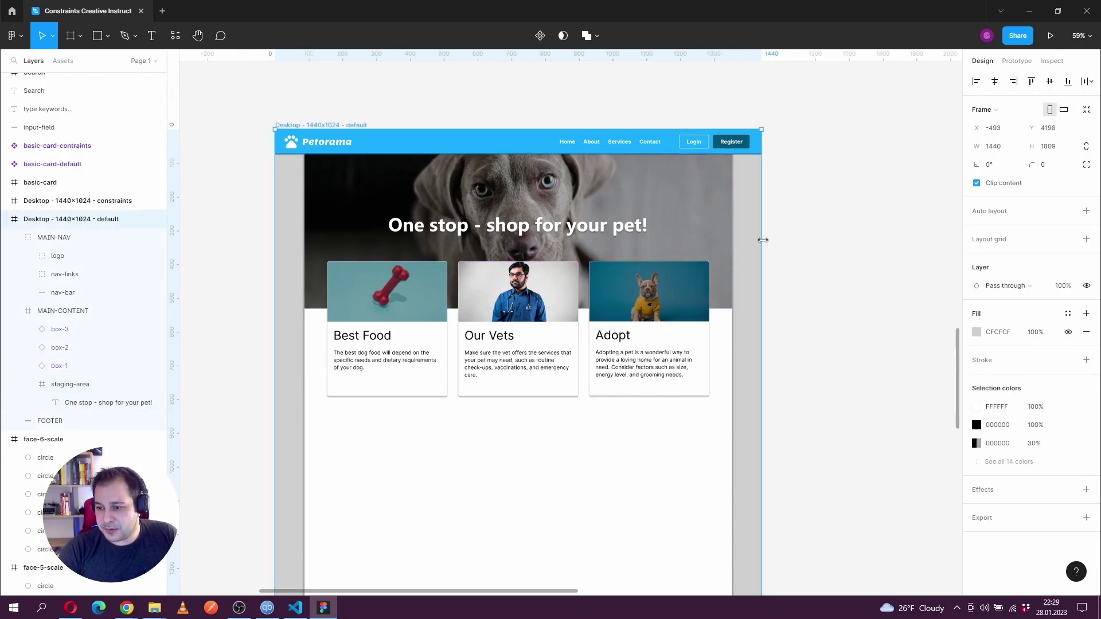
left_click_drag(777, 216, 928, 216)
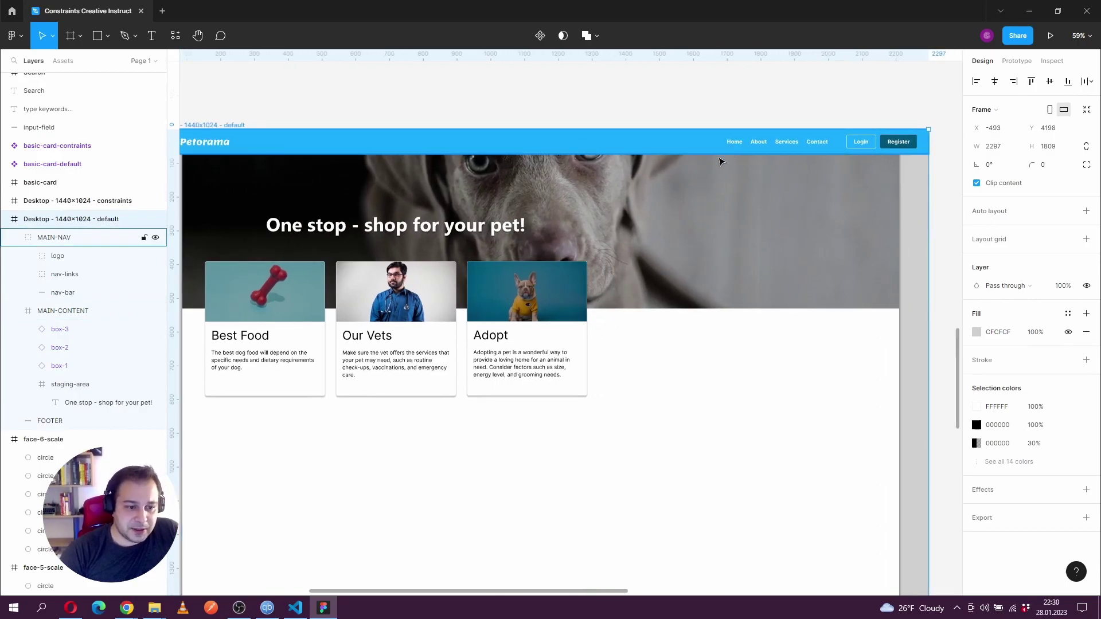
left_click_drag(928, 225, 890, 251)
Undo the frame resize and set the hero title's horizontal and vertical constraints to Scale.
key("ctrl+z")
key("ctrl+z")
key("ctrl+z")
left_click(387, 228)
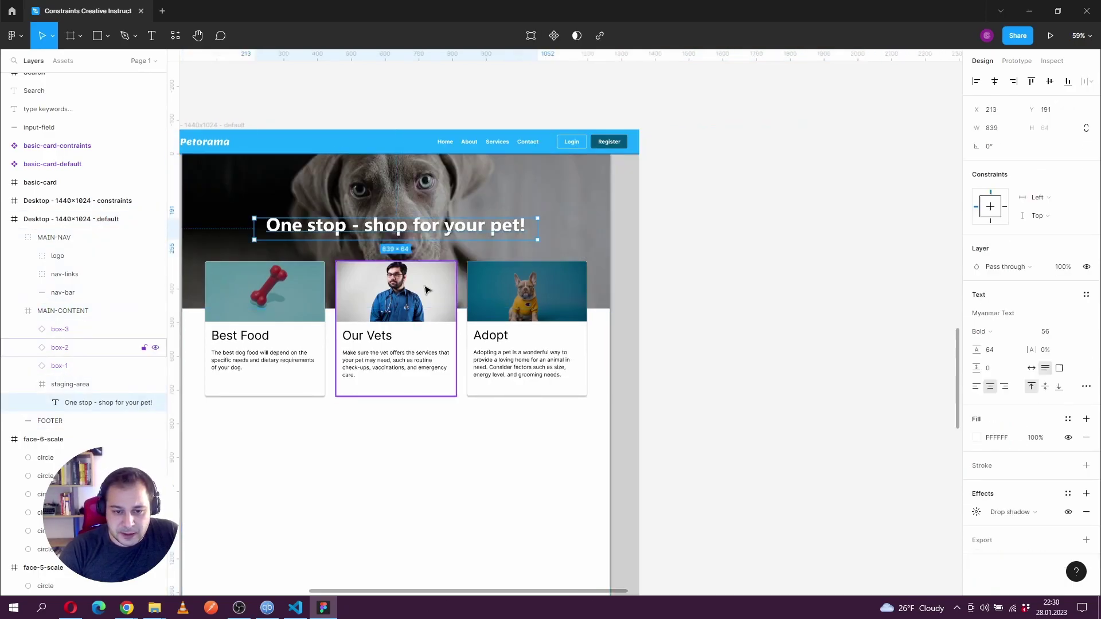
scroll(436, 258, "left", 3)
left_click(1038, 197)
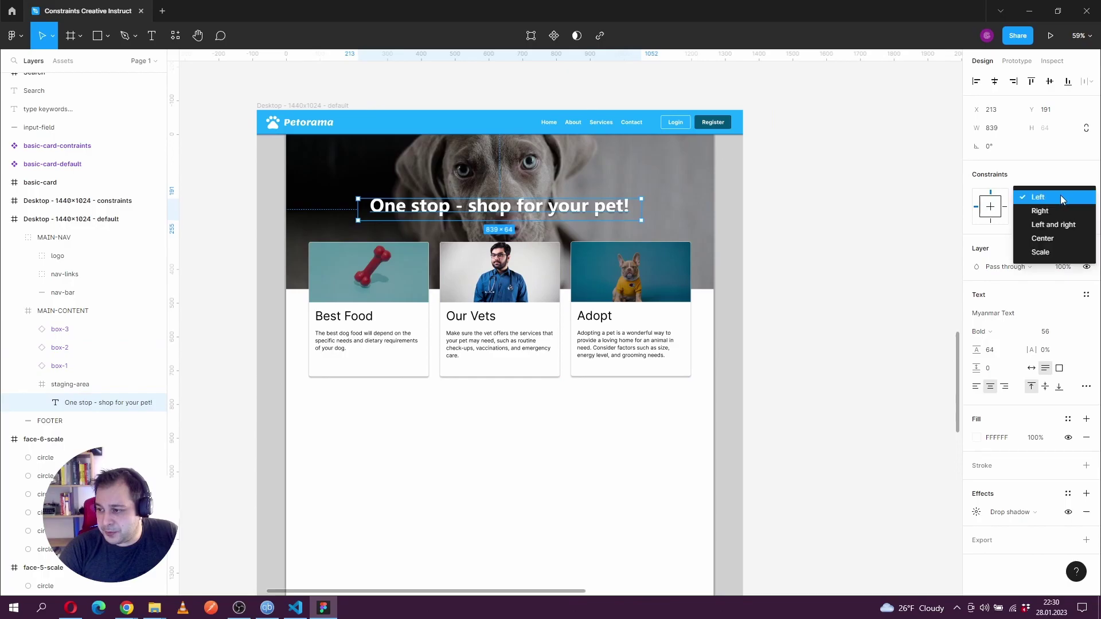
left_click(1045, 250)
left_click(1038, 273)
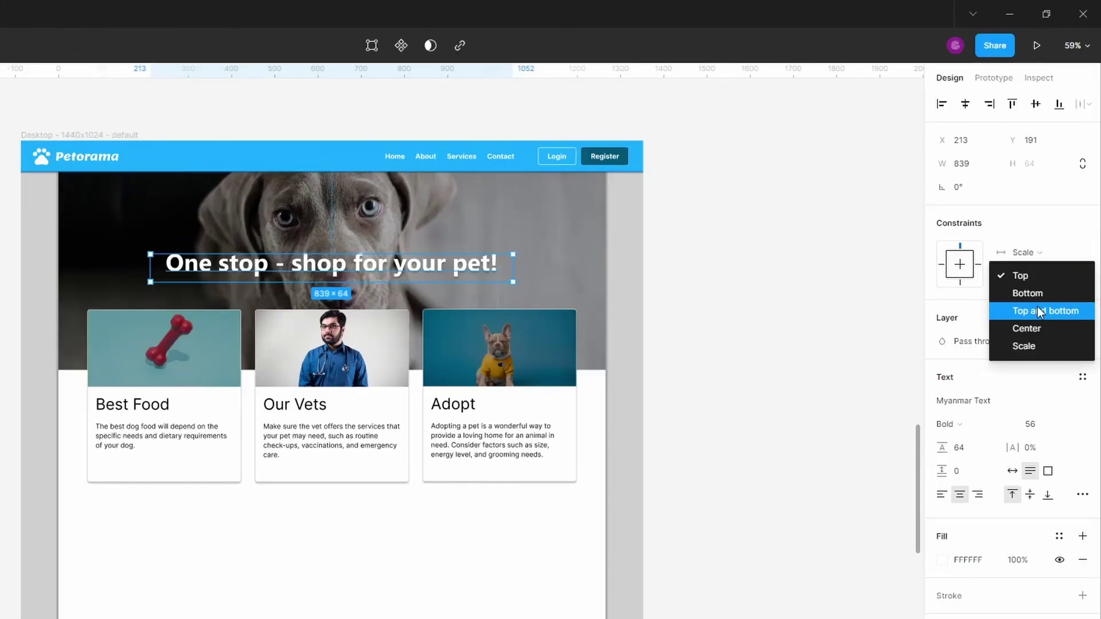
left_click(1034, 352)
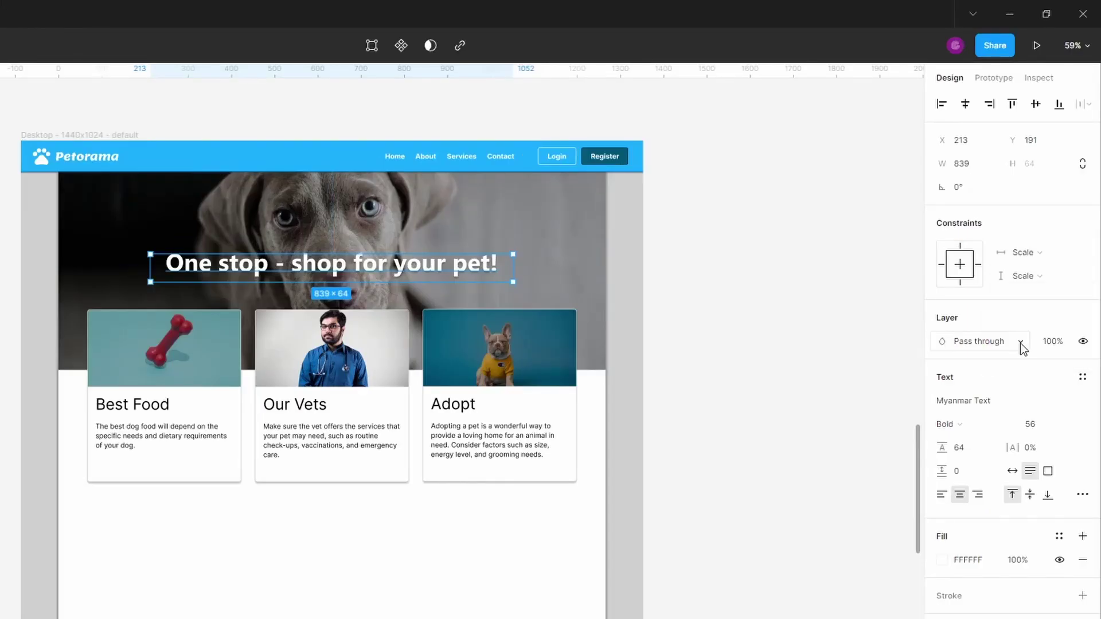
Check the title text, then narrow the desktop frame to 1104 to test scaling.
left_click(78, 137)
left_click(458, 271)
double_click(459, 271)
double_click(458, 271)
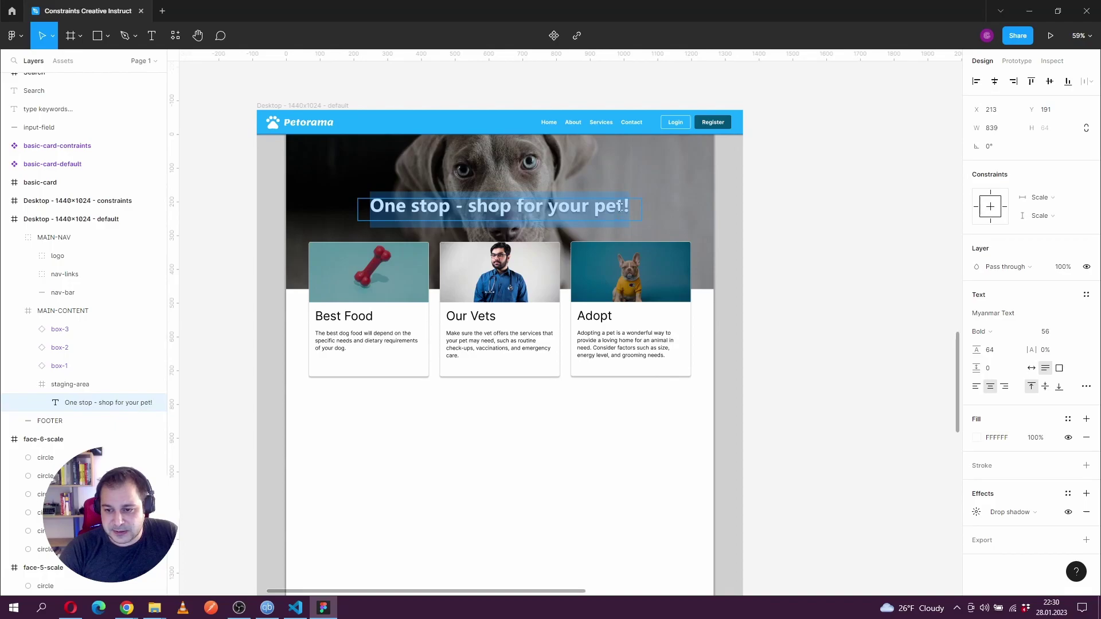
key("Escape")
left_click(269, 106)
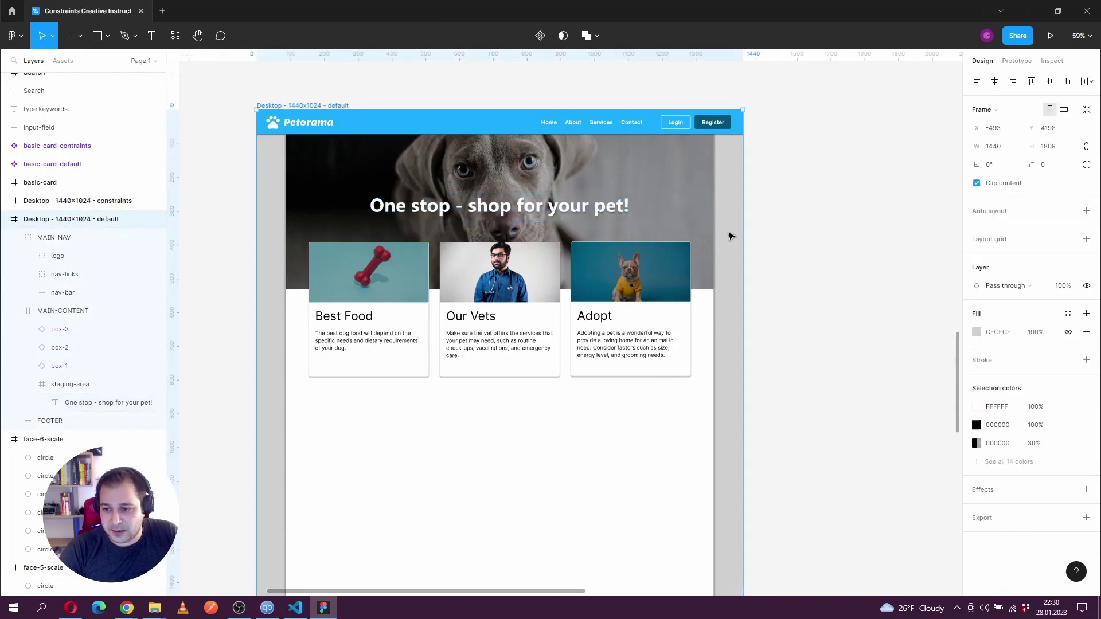
left_click_drag(744, 231, 629, 231)
Reselect the title, then widen the desktop frame again to test scaling.
left_click(460, 209)
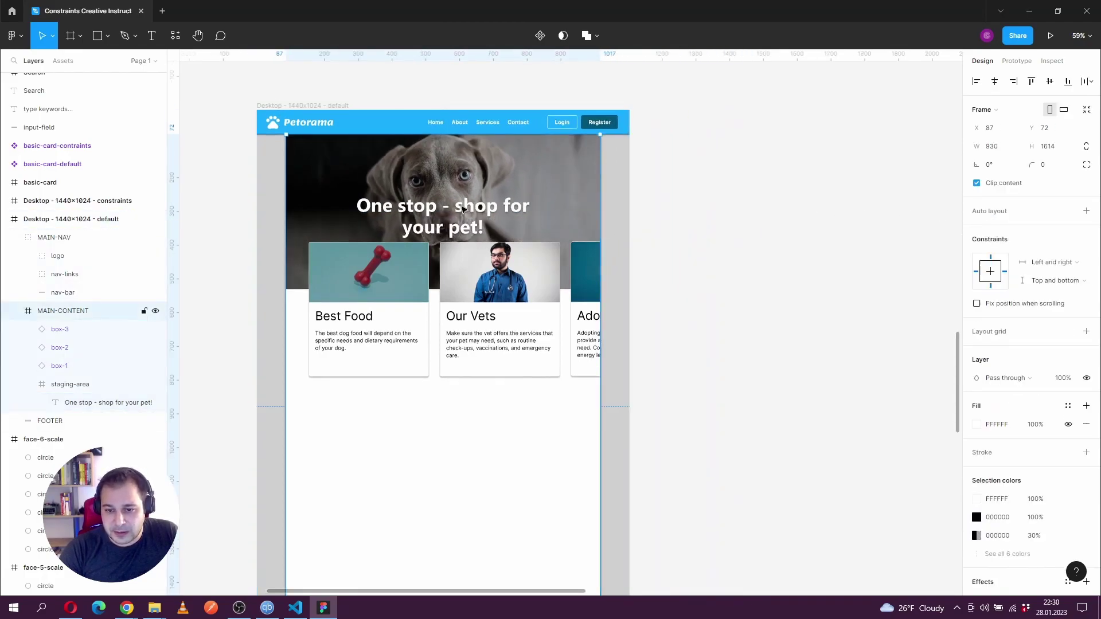
left_click(466, 211)
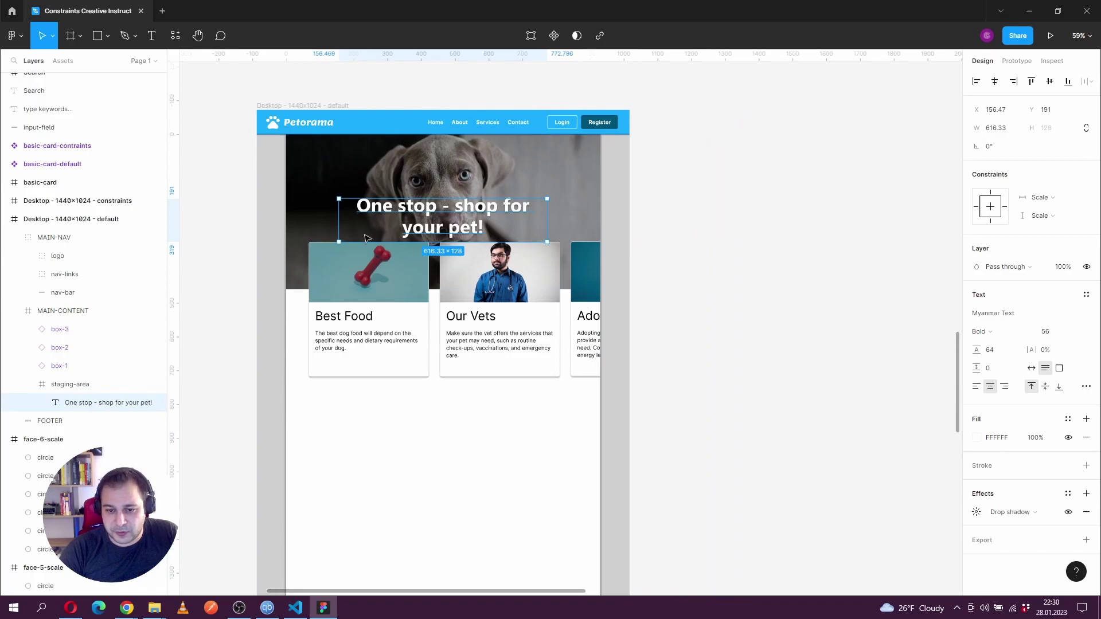
left_click(530, 171)
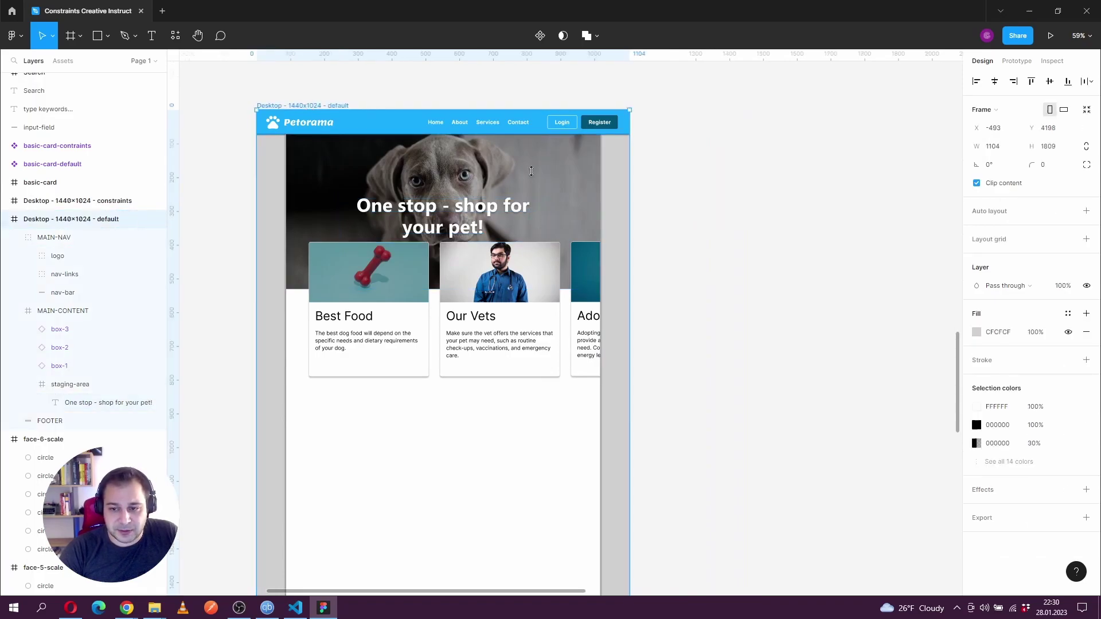
left_click_drag(631, 221, 900, 210)
Undo the resizes to restore the desktop frame's original width.
key("ctrl+z")
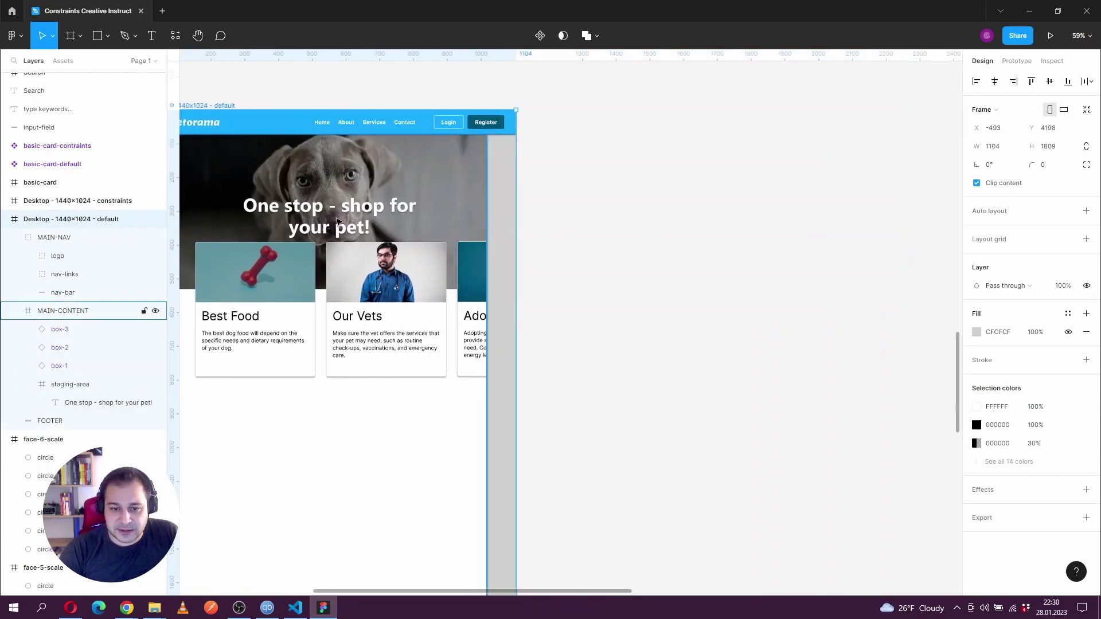
left_click(103, 403)
left_click(70, 384)
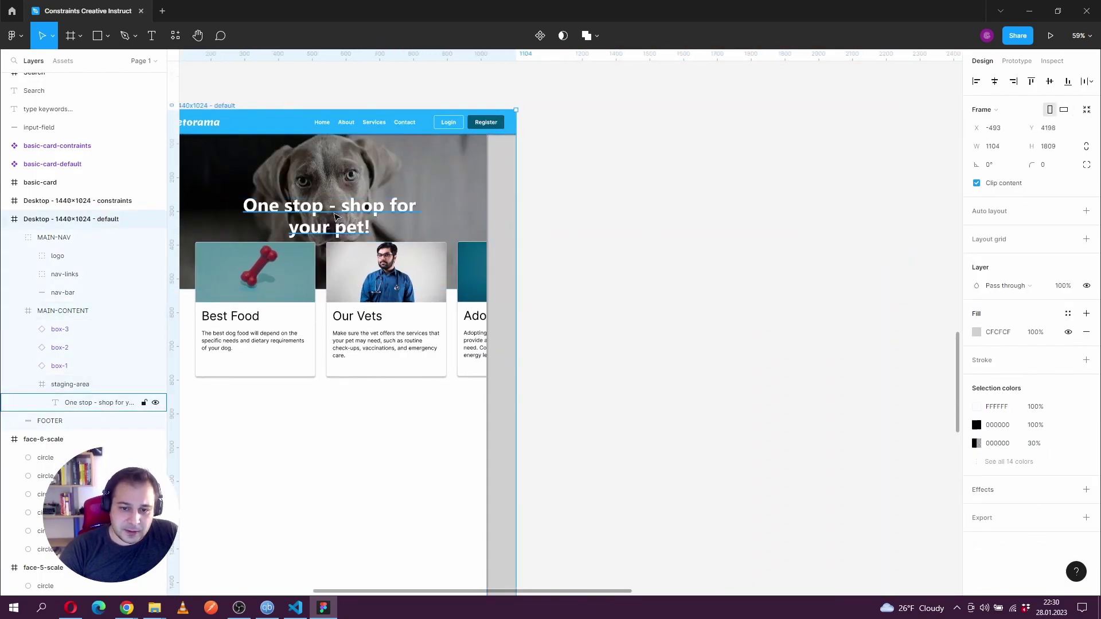
key("ctrl+z")
Set the hero title's vertical and horizontal constraints to Center.
left_click(368, 212)
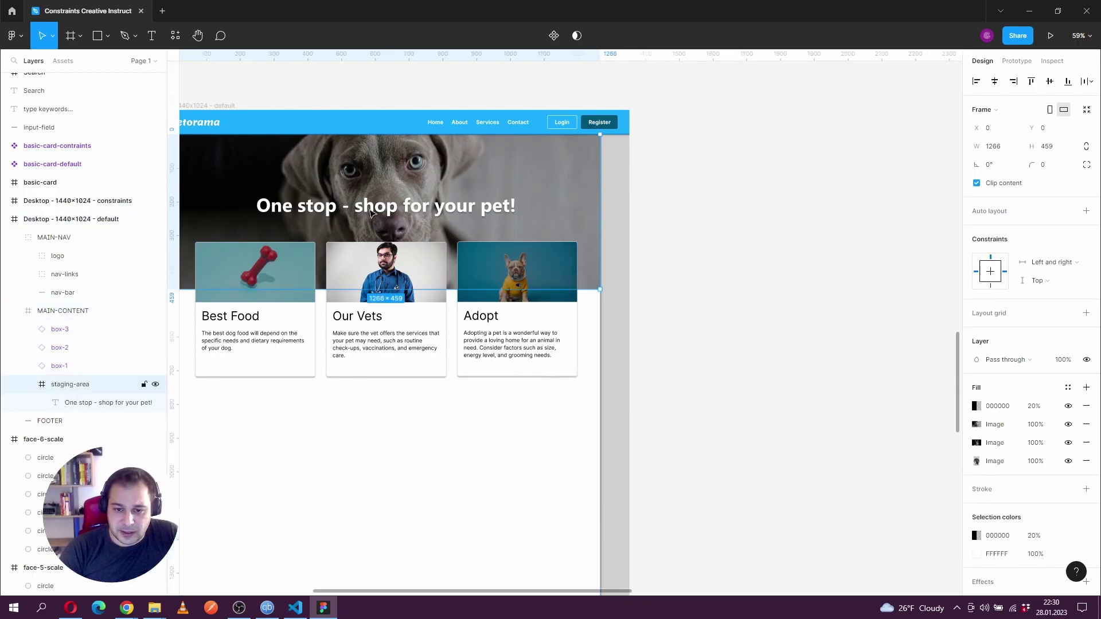
left_click(368, 212)
scroll(728, 234, "left", 5)
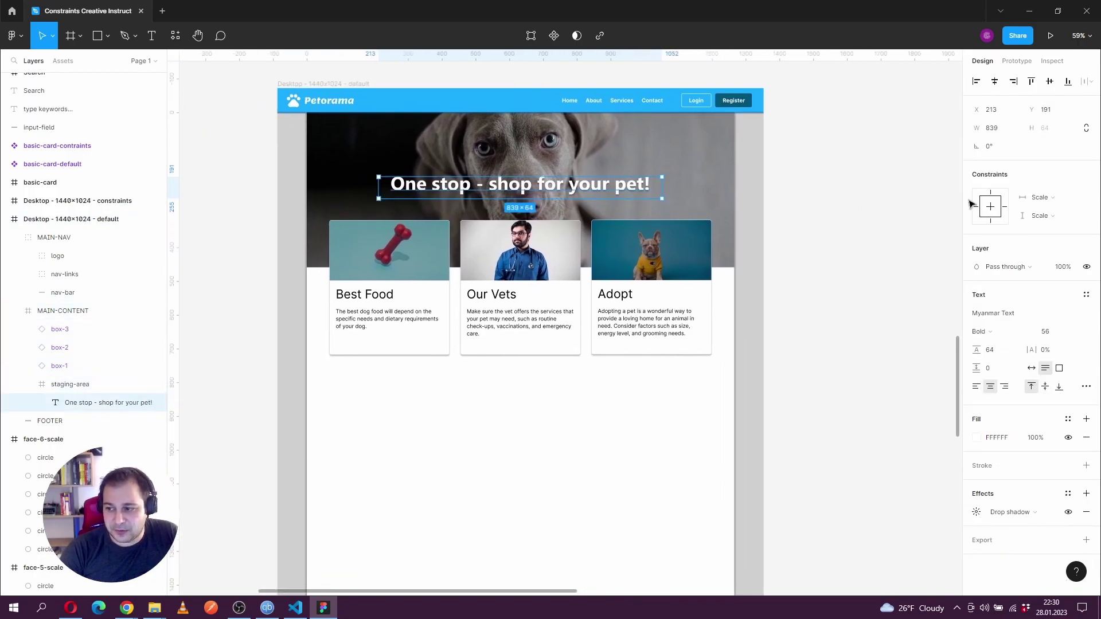
left_click(1037, 222)
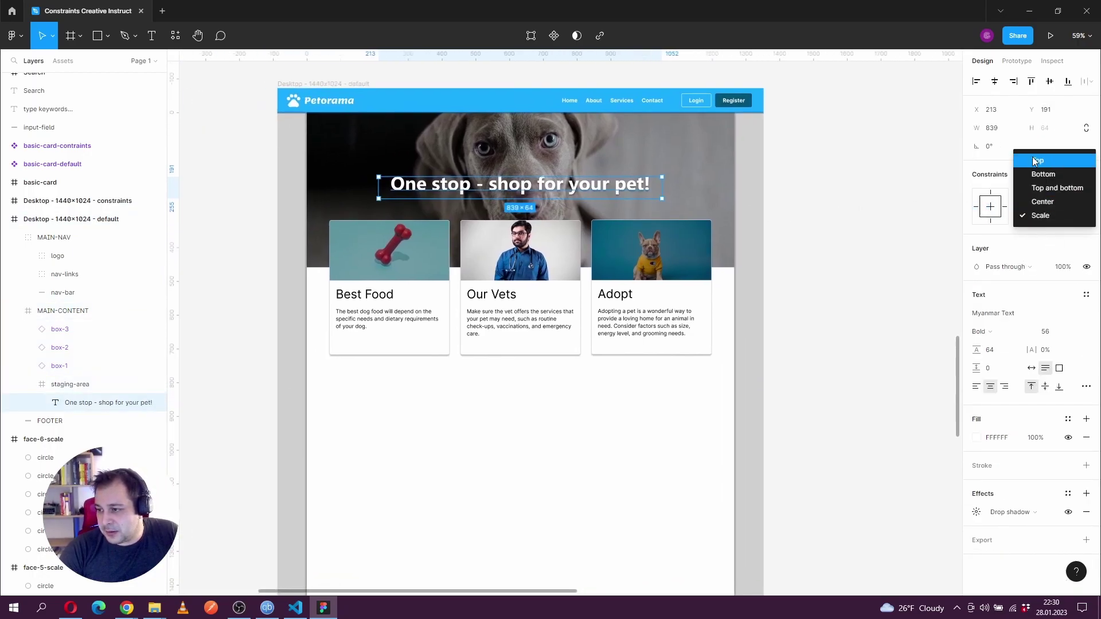
left_click(1044, 201)
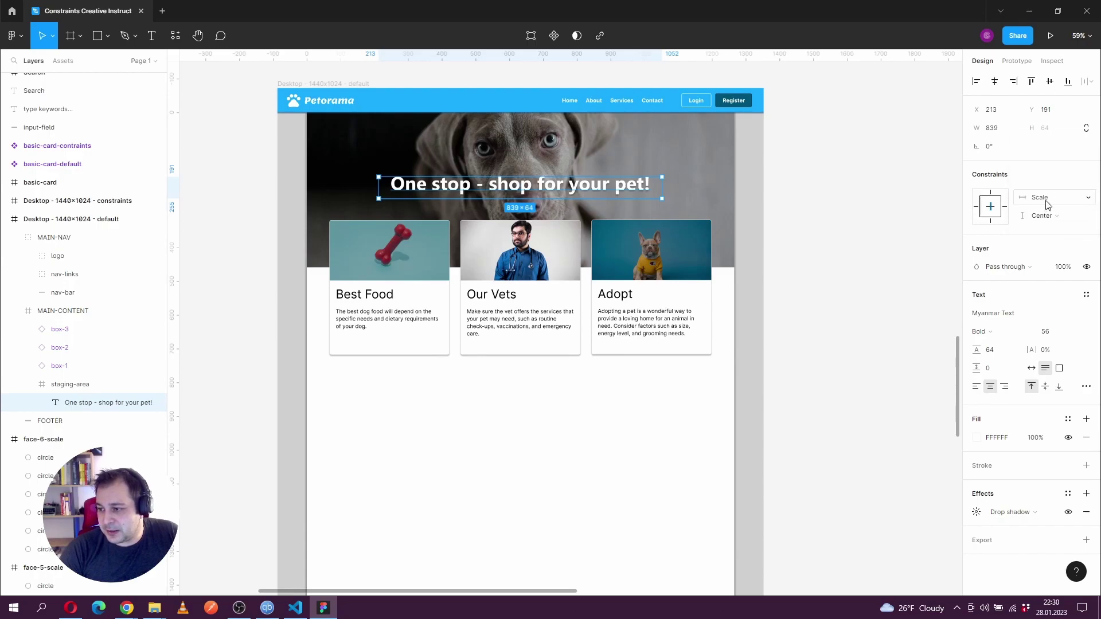
left_click(1045, 199)
left_click(1046, 183)
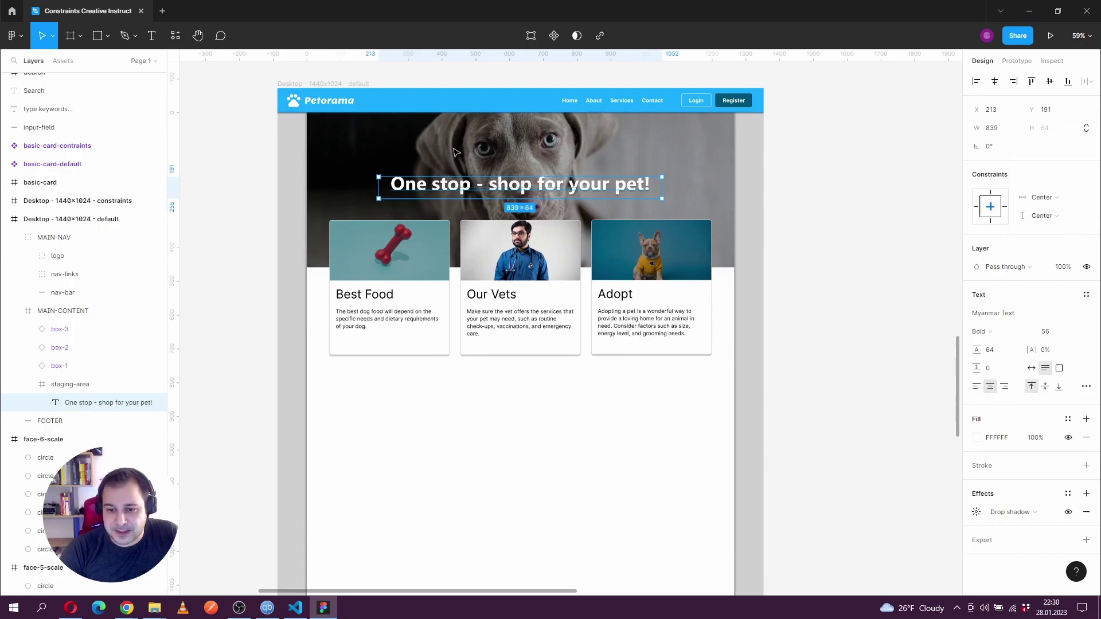
left_click(327, 85)
Widen the desktop frame to 1828 and confirm the headline stays centred on one line.
left_click_drag(762, 185, 899, 172)
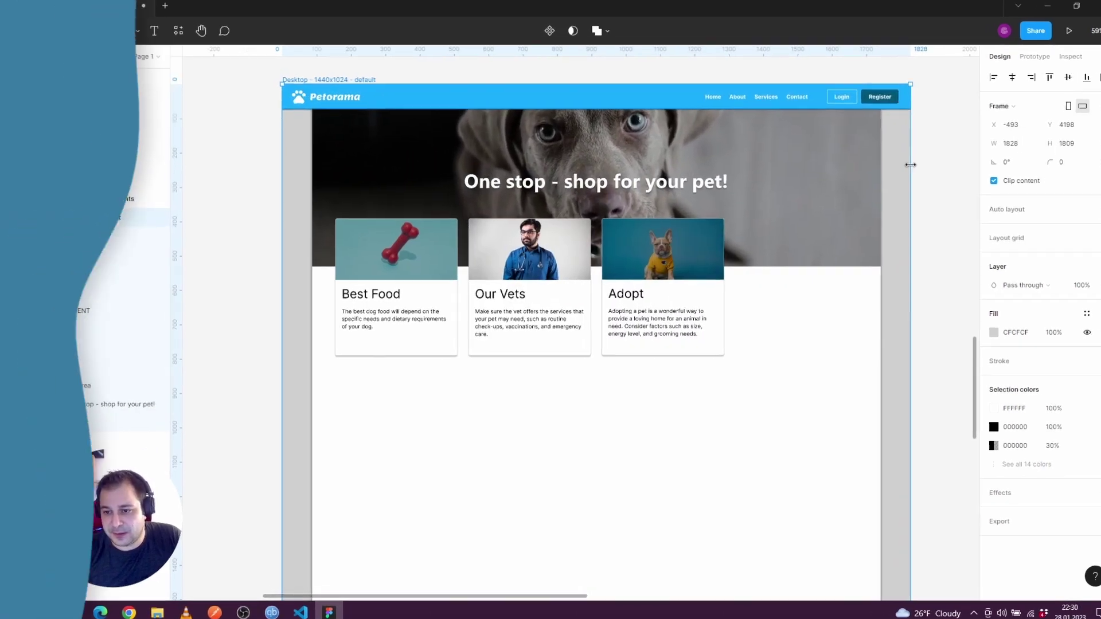